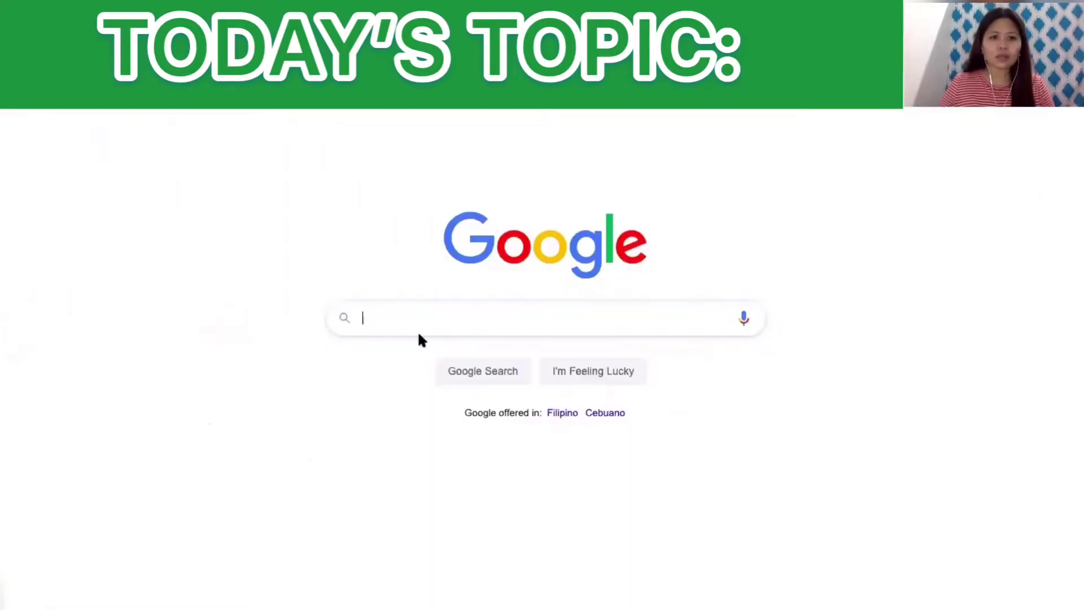
Step: Search Google for shopify.com and open the official Shopify website
type("shopi")
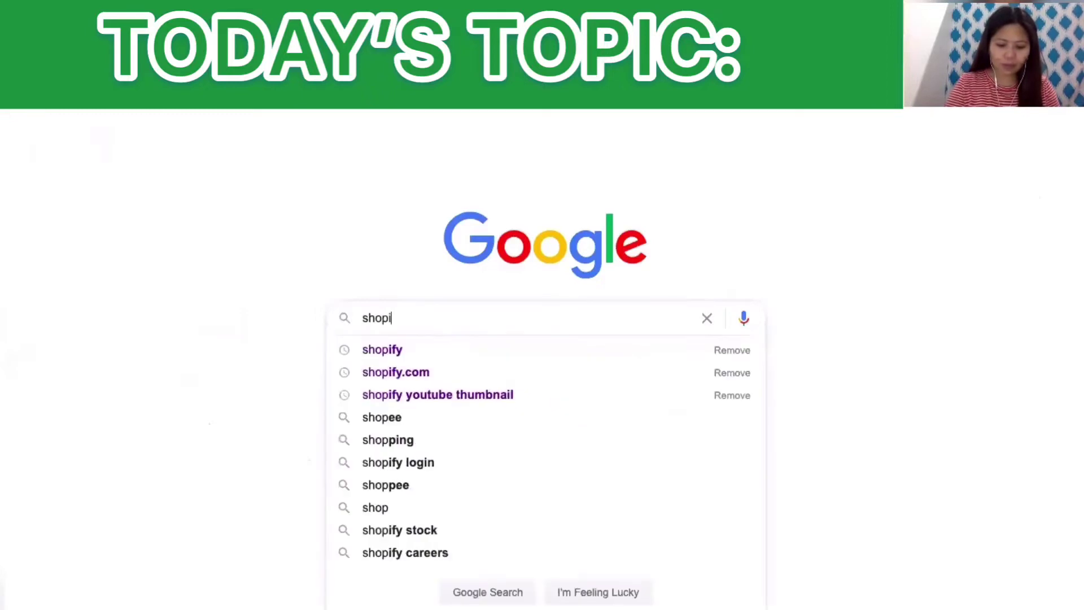
type("fy.com")
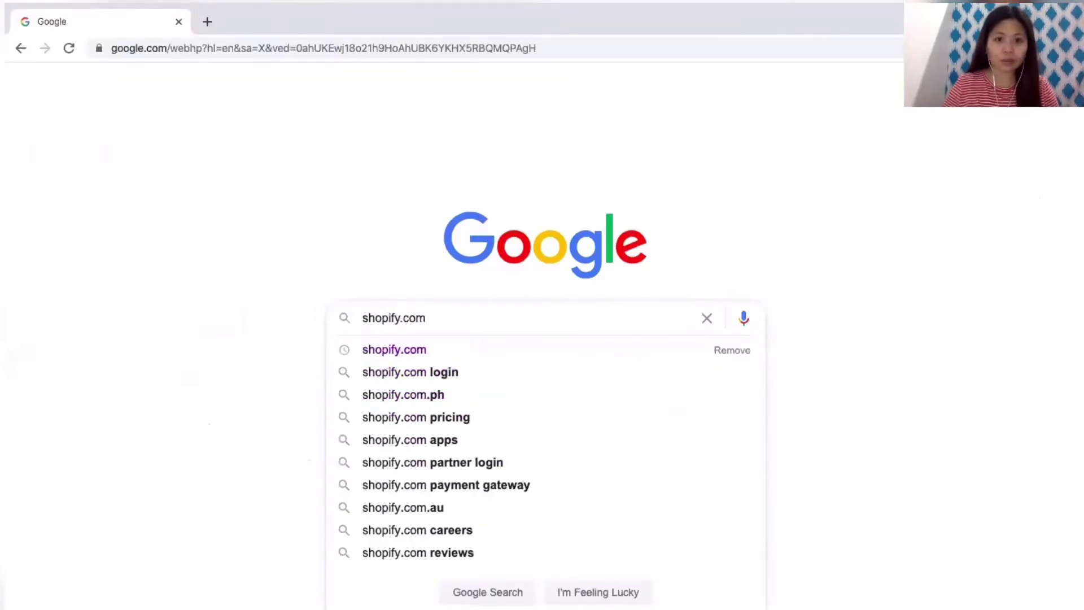
key("Return")
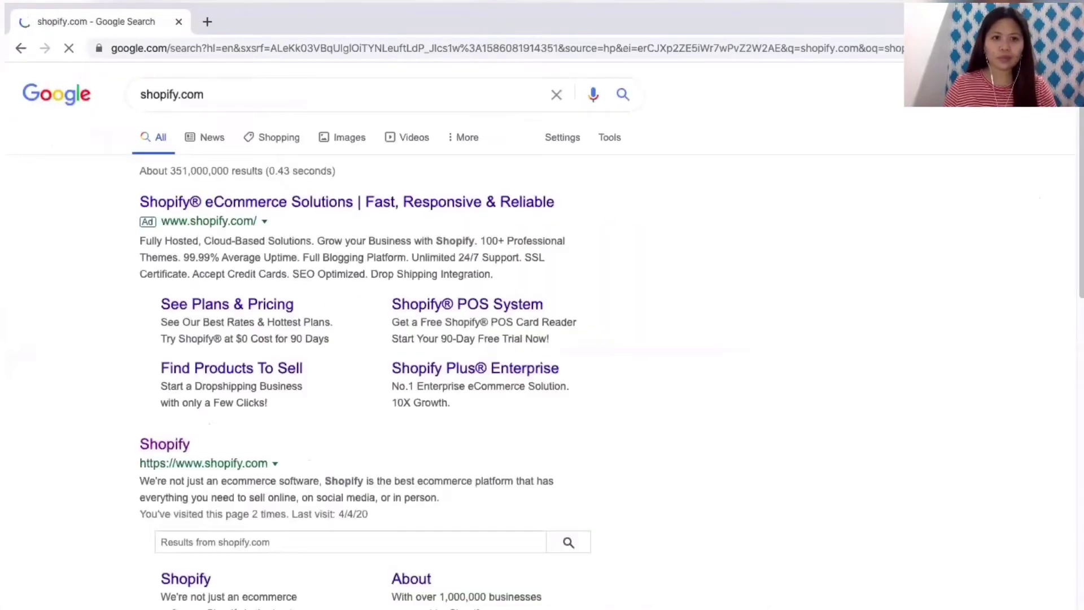
left_click(164, 450)
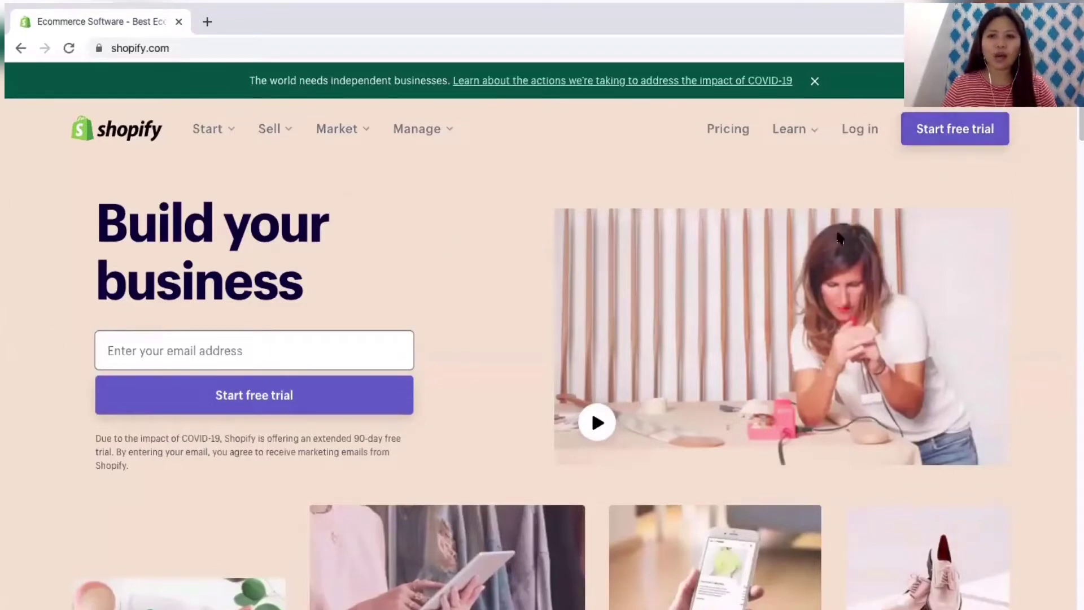
Step: Enter the sign-up email address and start the free trial
left_click(293, 338)
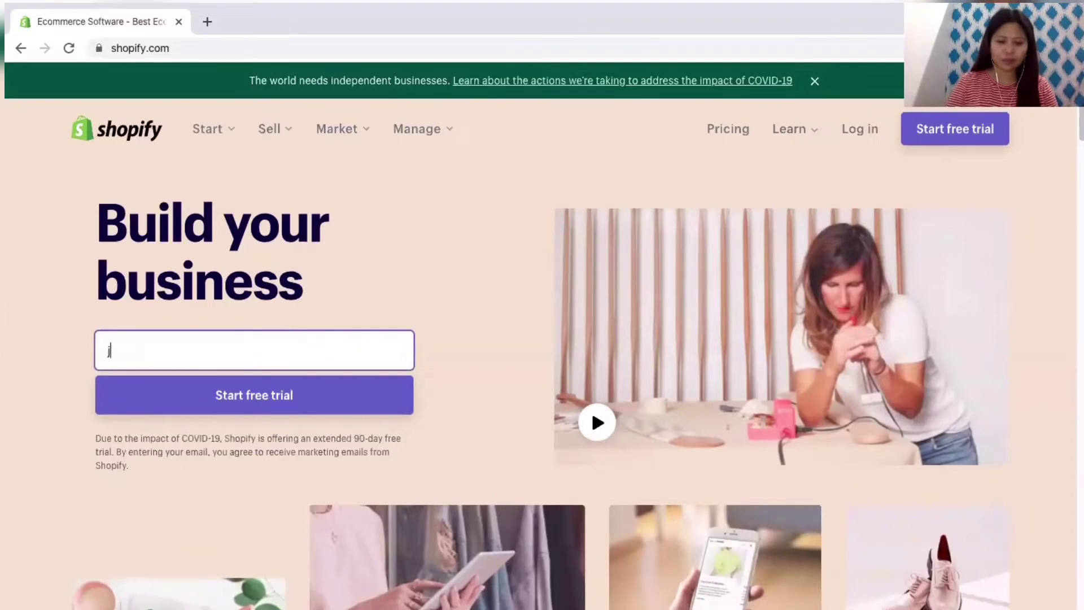
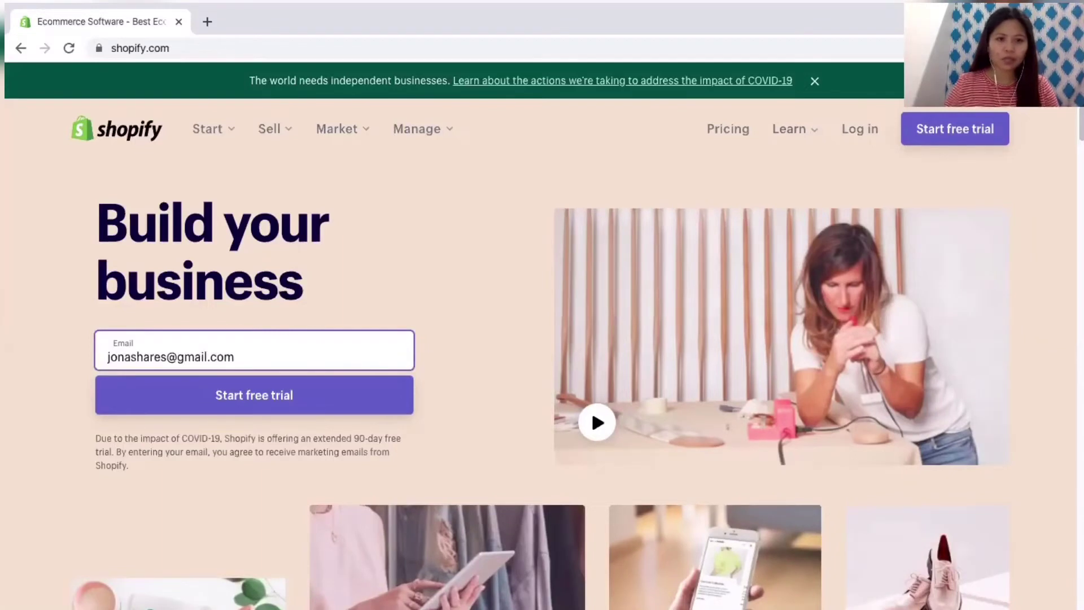
left_click(242, 401)
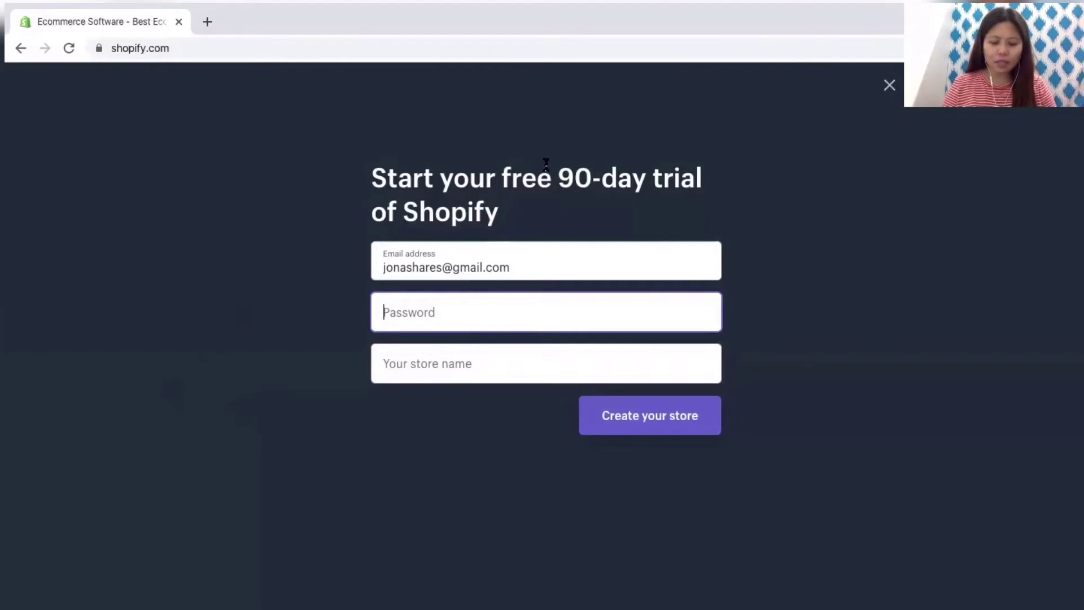
Step: Paste the account password, name the store 'Et Cetera Online PH', and create it
key("ctrl+v")
left_click(516, 361)
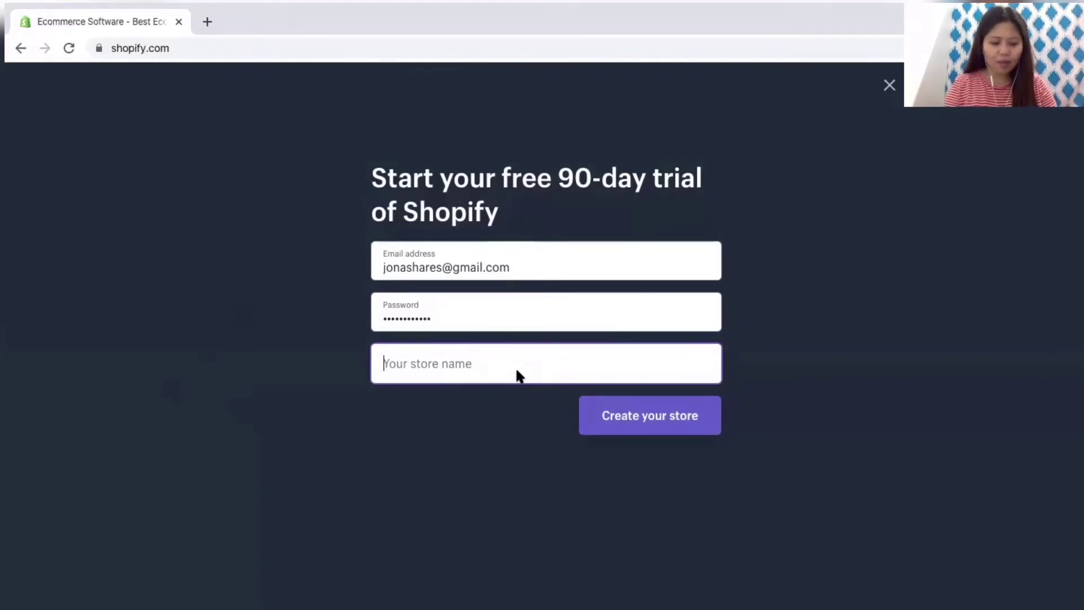
type("Et")
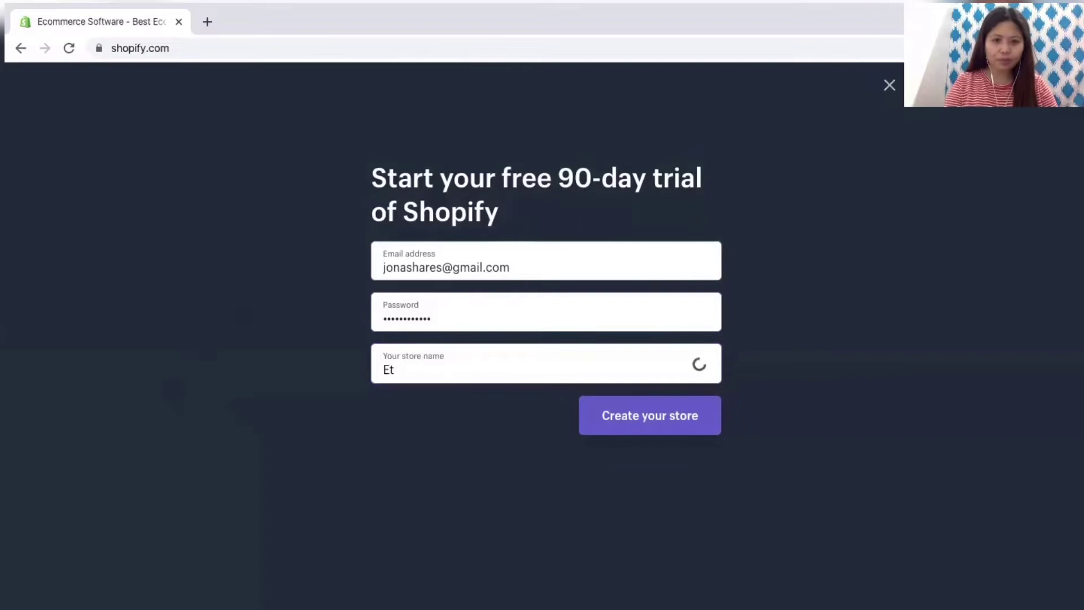
type(" Cetera")
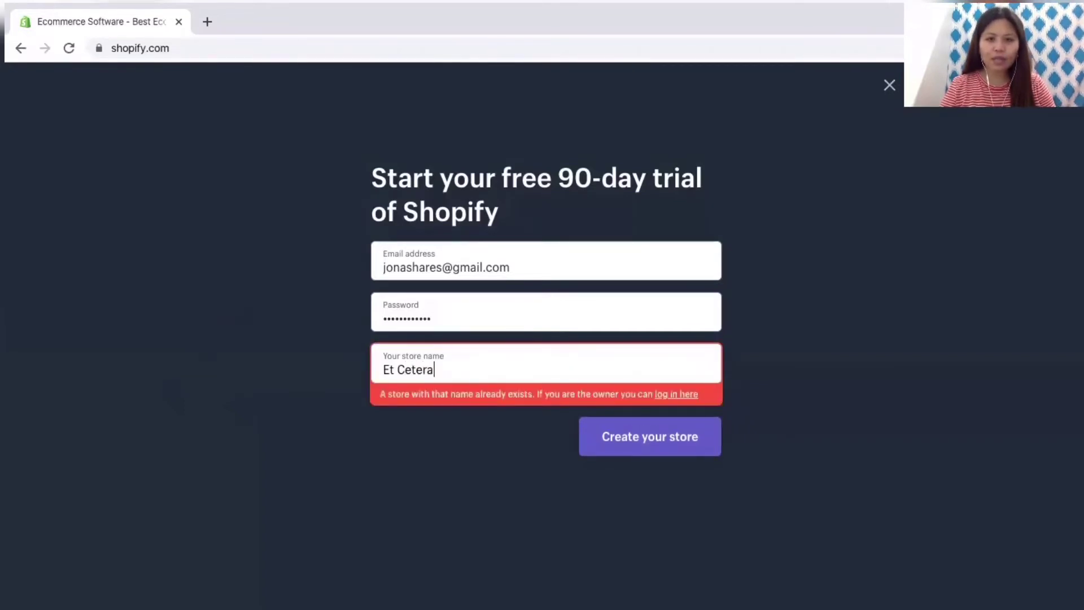
type(" Online")
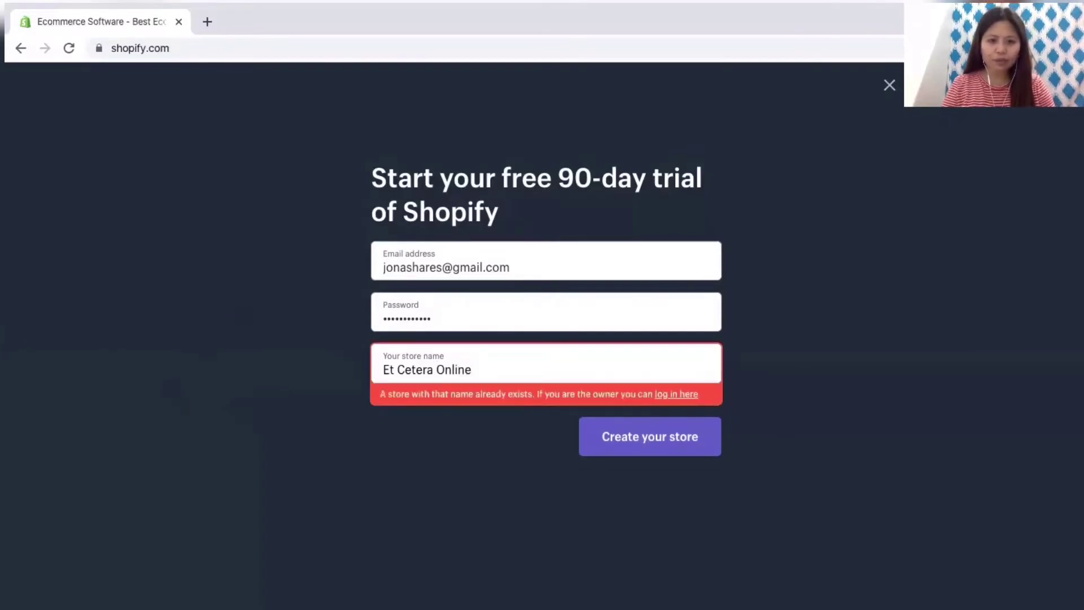
type(" PH")
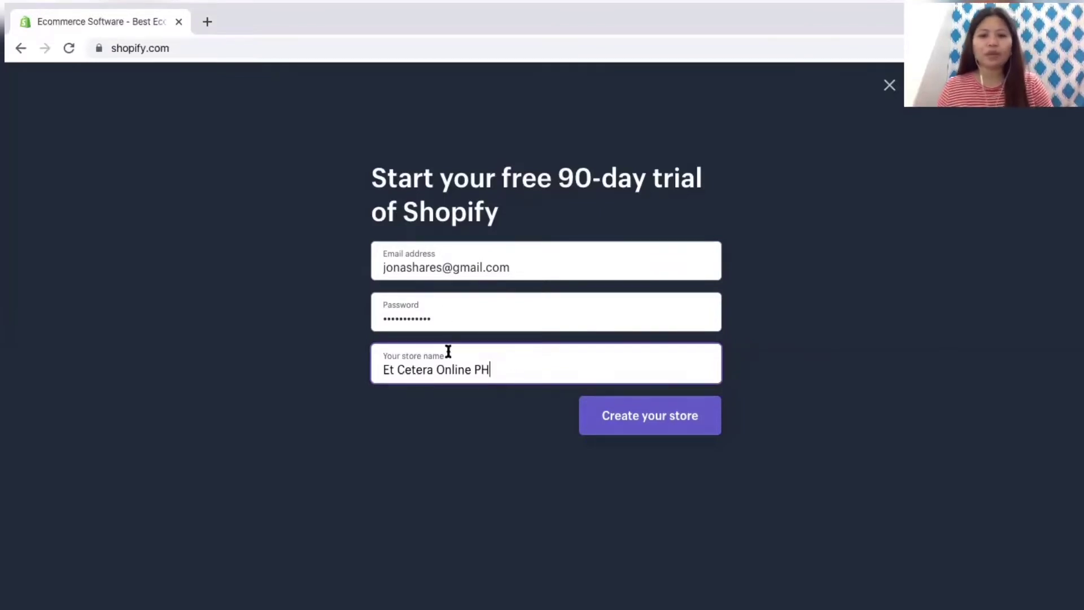
left_click(649, 424)
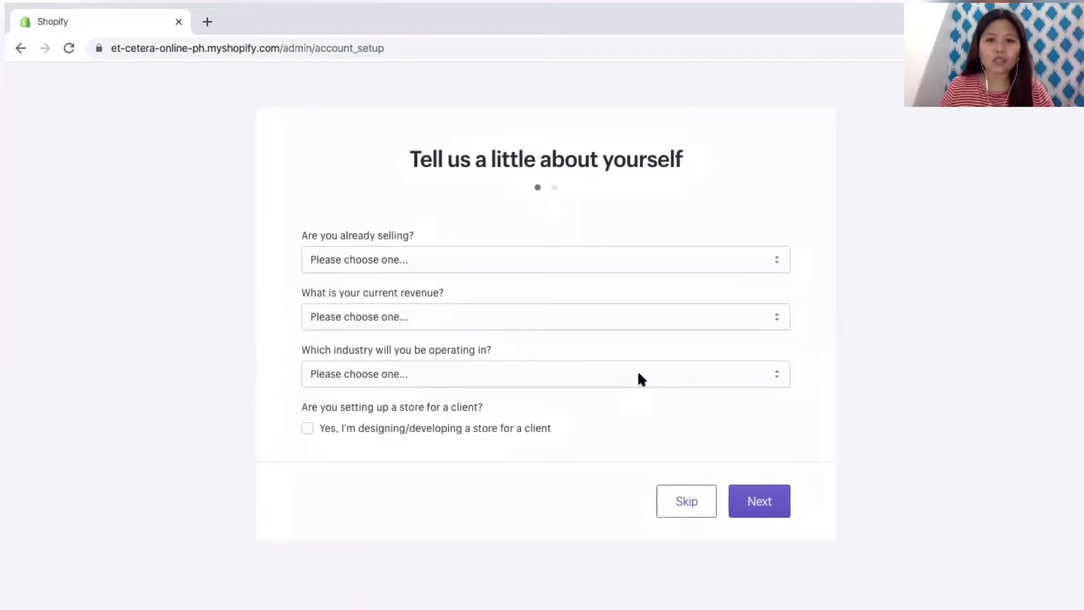
Step: Answer that nothing is sold yet and the product launches in a few weeks
left_click(583, 257)
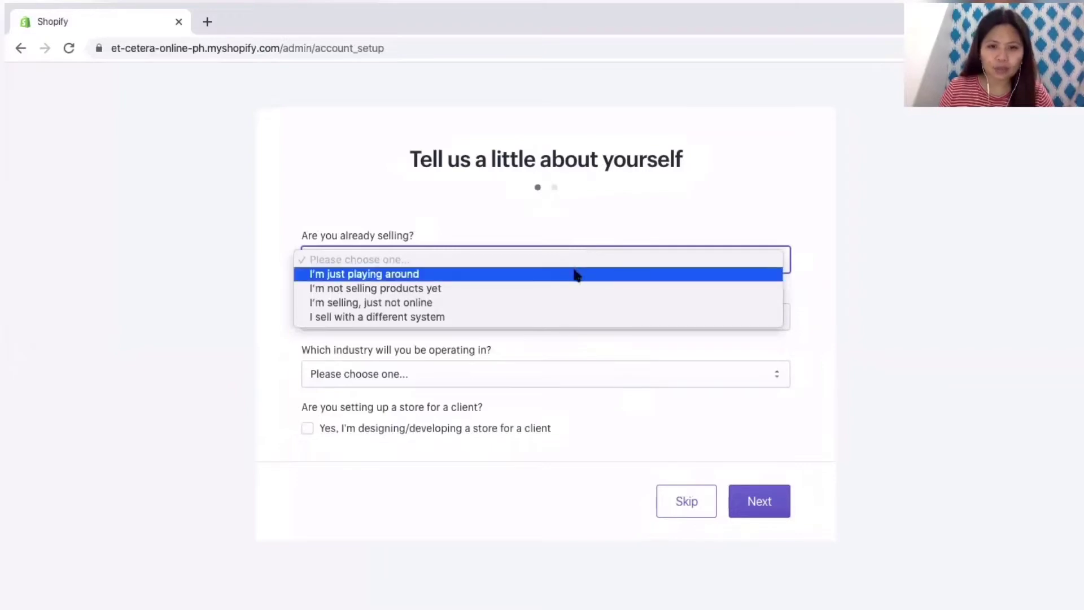
left_click(575, 289)
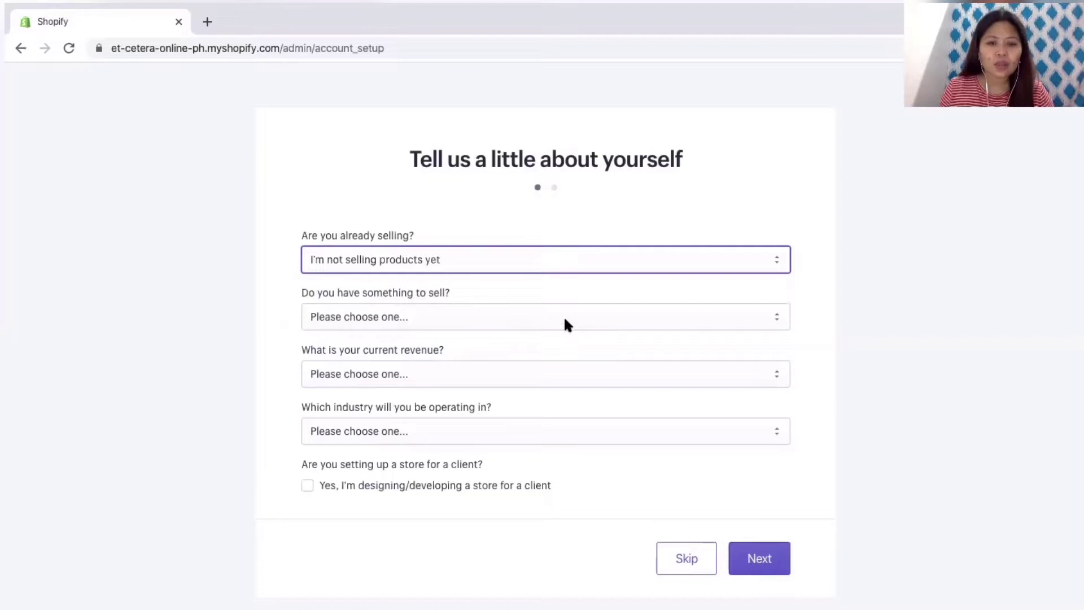
left_click(566, 323)
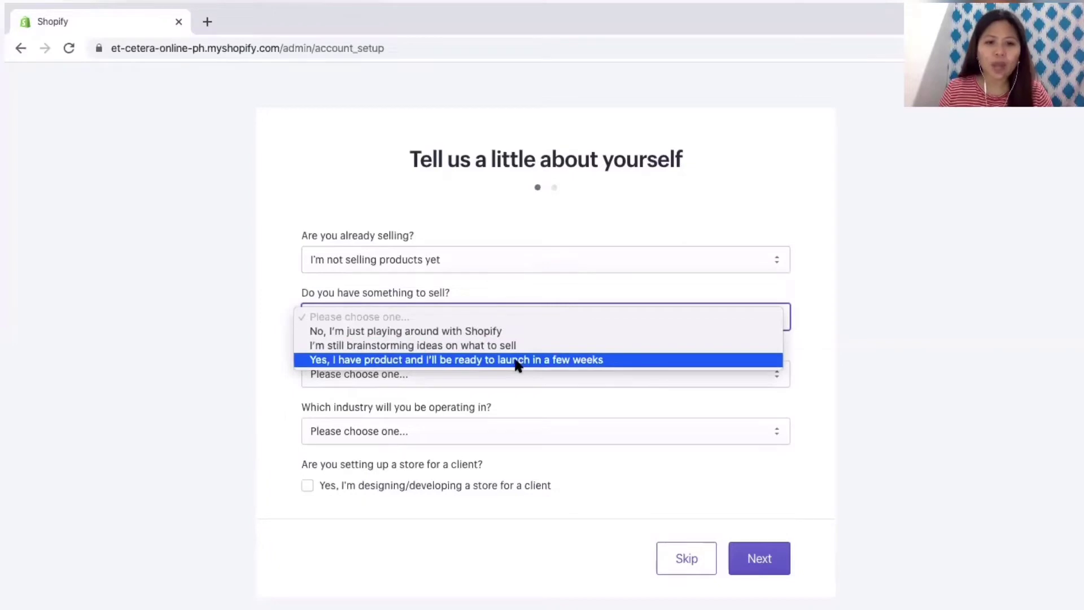
left_click(622, 360)
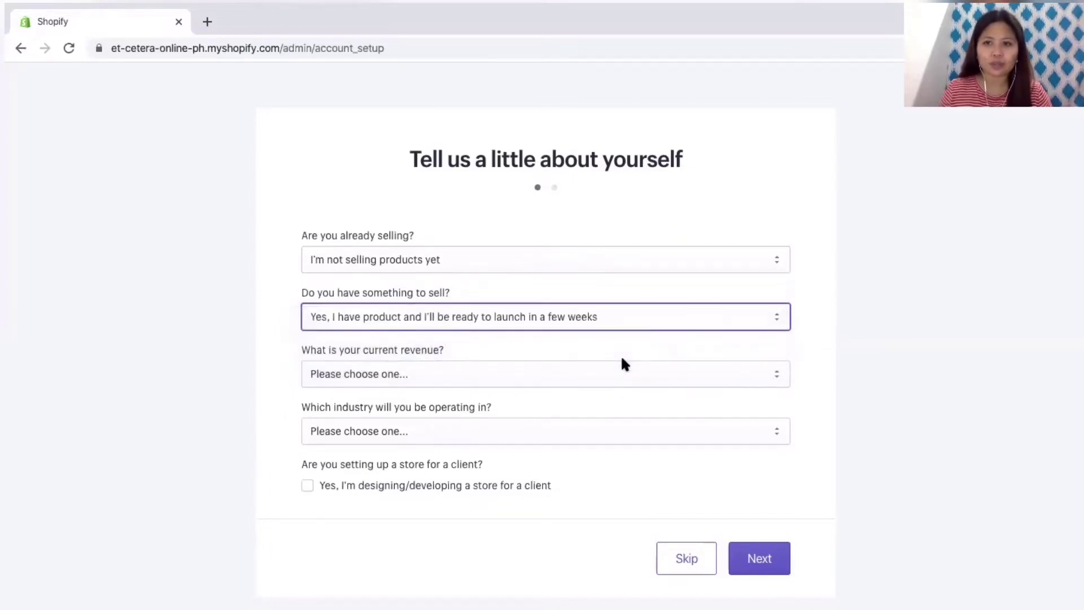
Step: Set current revenue to ₱0 PHP and industry to Other, then continue
left_click(580, 378)
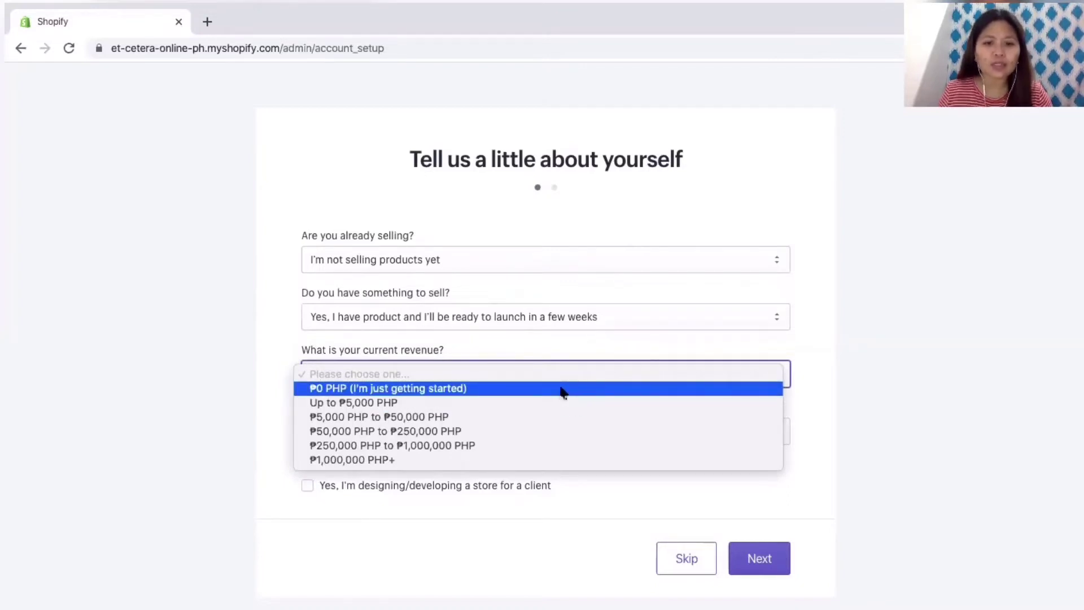
left_click(562, 390)
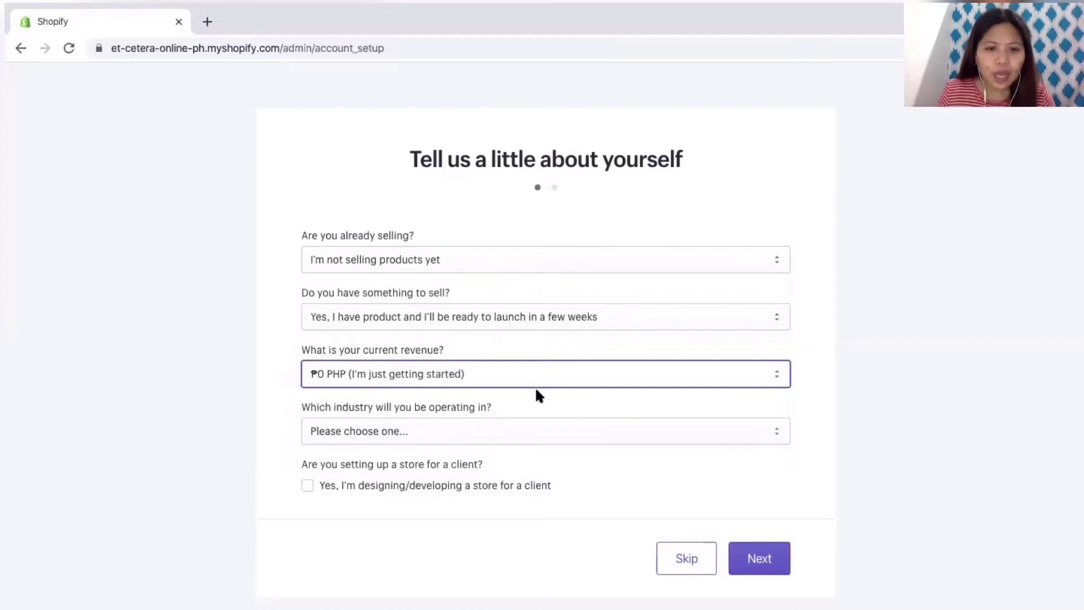
left_click(523, 431)
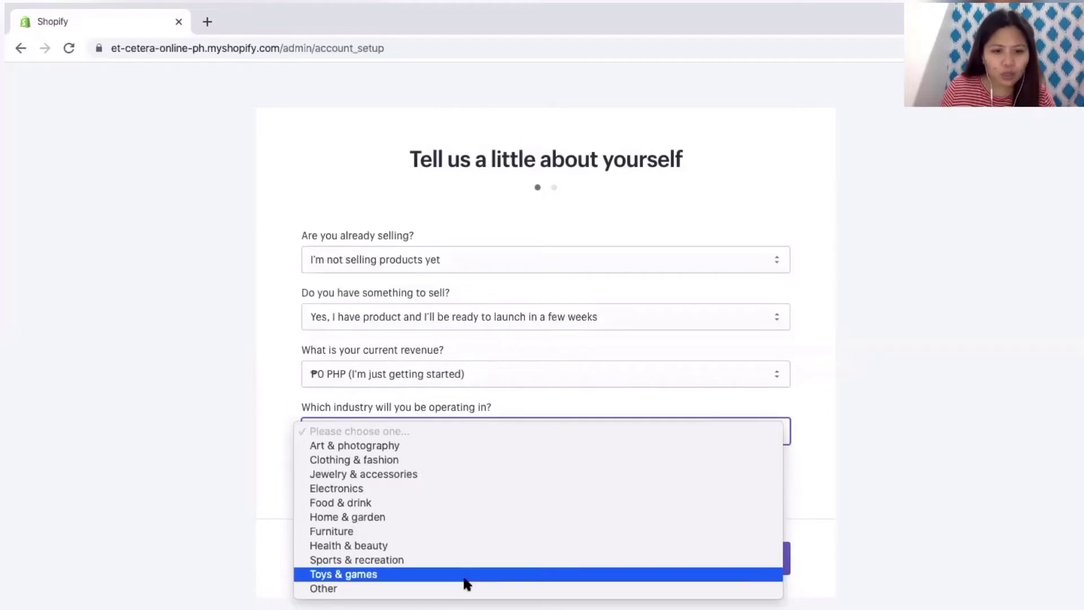
left_click(477, 590)
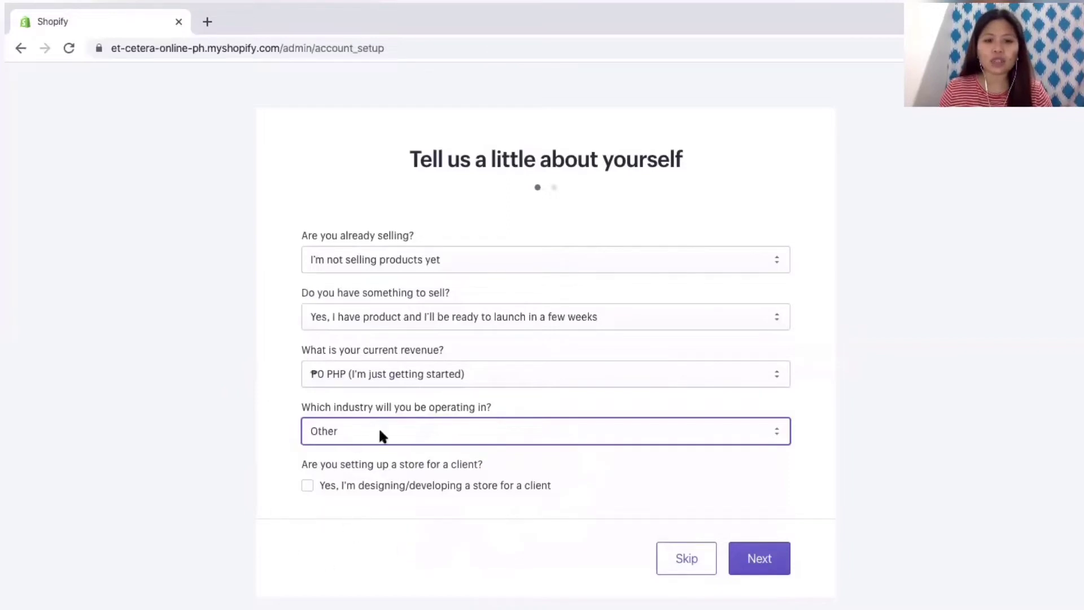
left_click(774, 563)
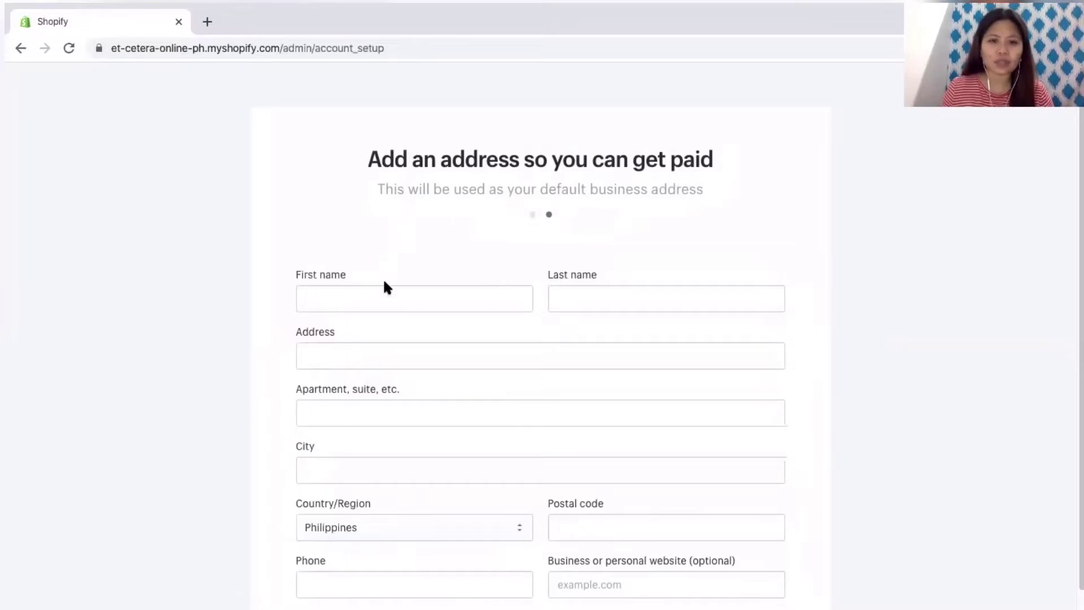
Step: Enter the owner's first and last name, street address and city in the address form
left_click(382, 298)
key("Tab")
key("Tab")
type("San")
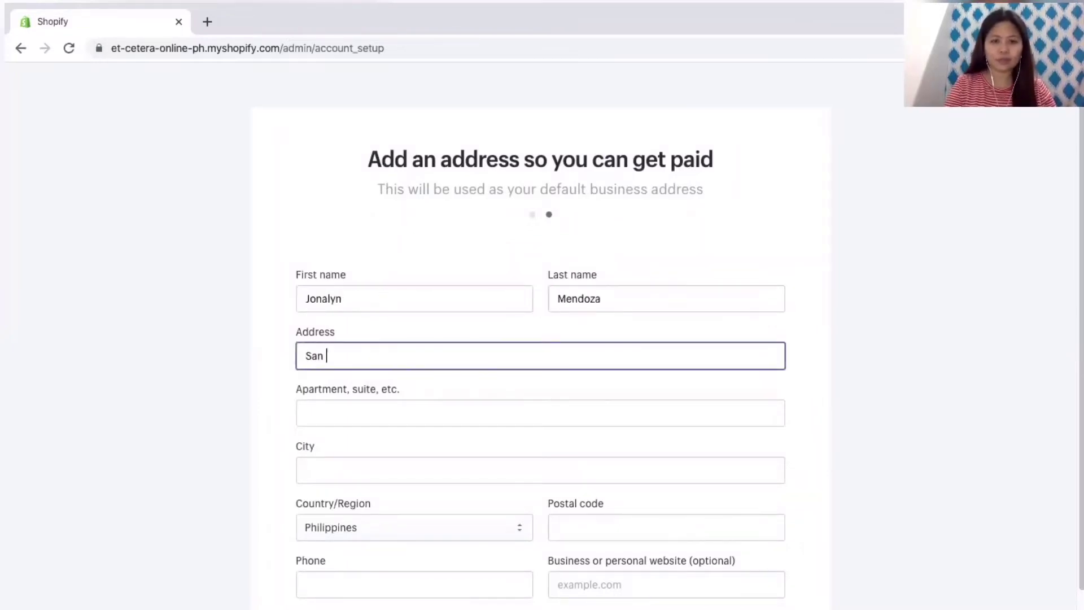
key("BackSpace")
key("BackSpace")
key("BackSpace")
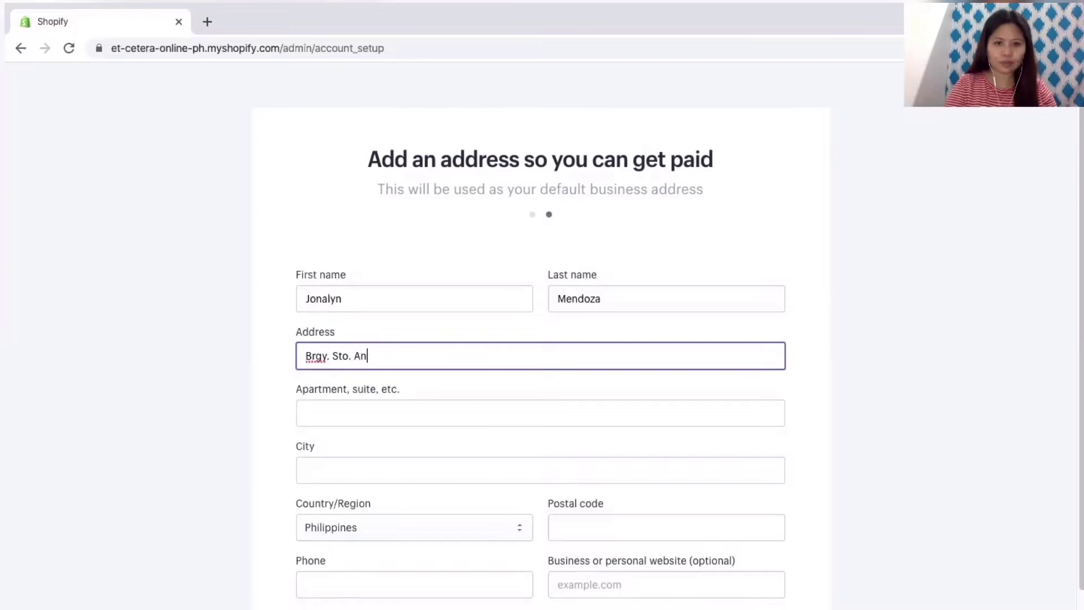
key("Tab")
key("Tab")
type("San Pablo City")
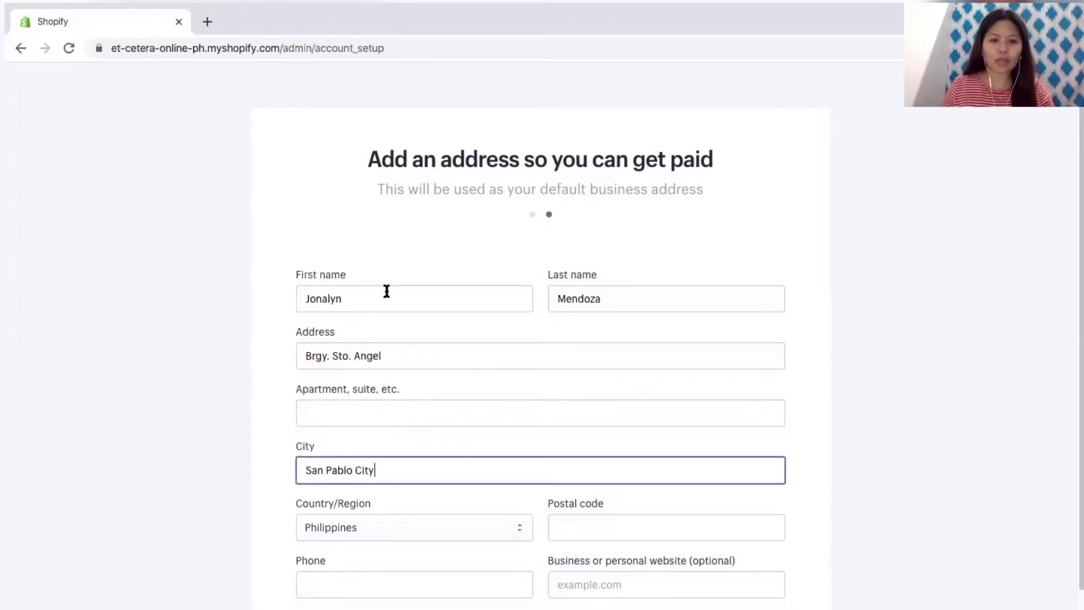
Step: Fill in the postal code and phone number, then submit to enter the store
scroll(385, 292, "down", 2)
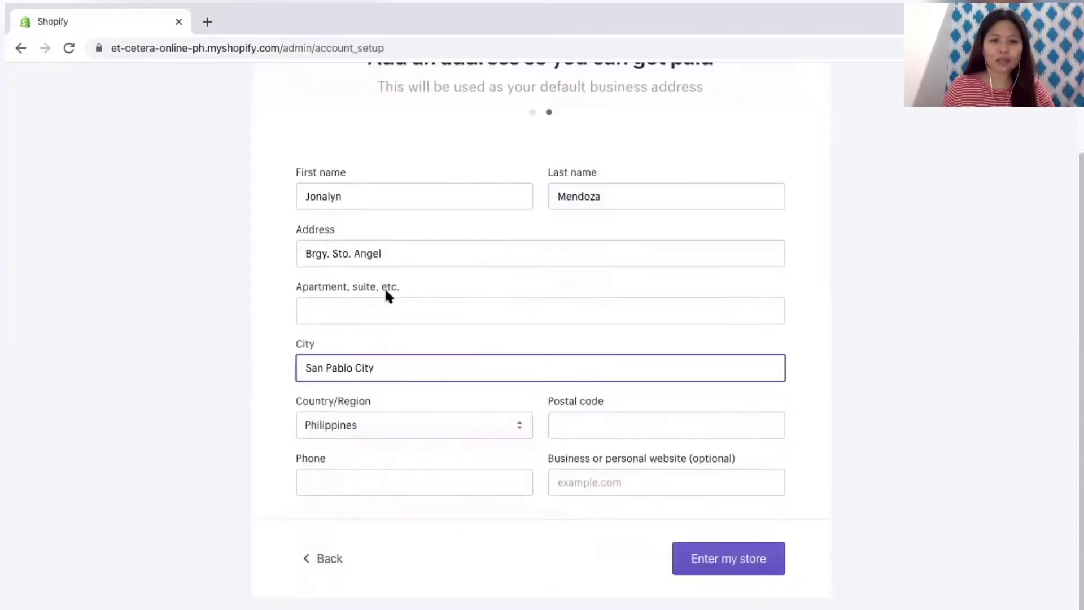
left_click(614, 432)
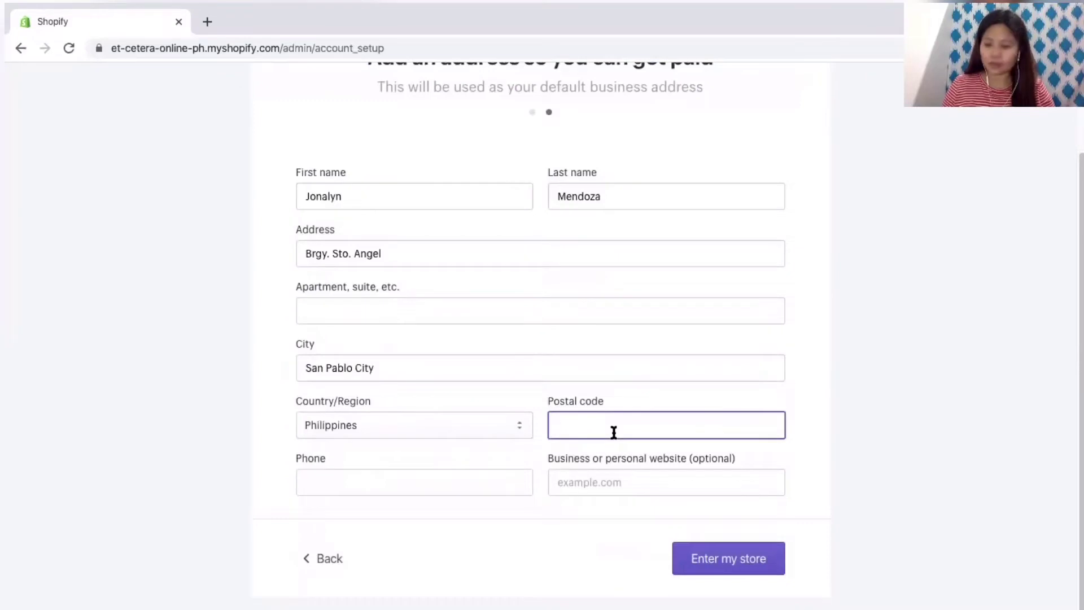
type("4000")
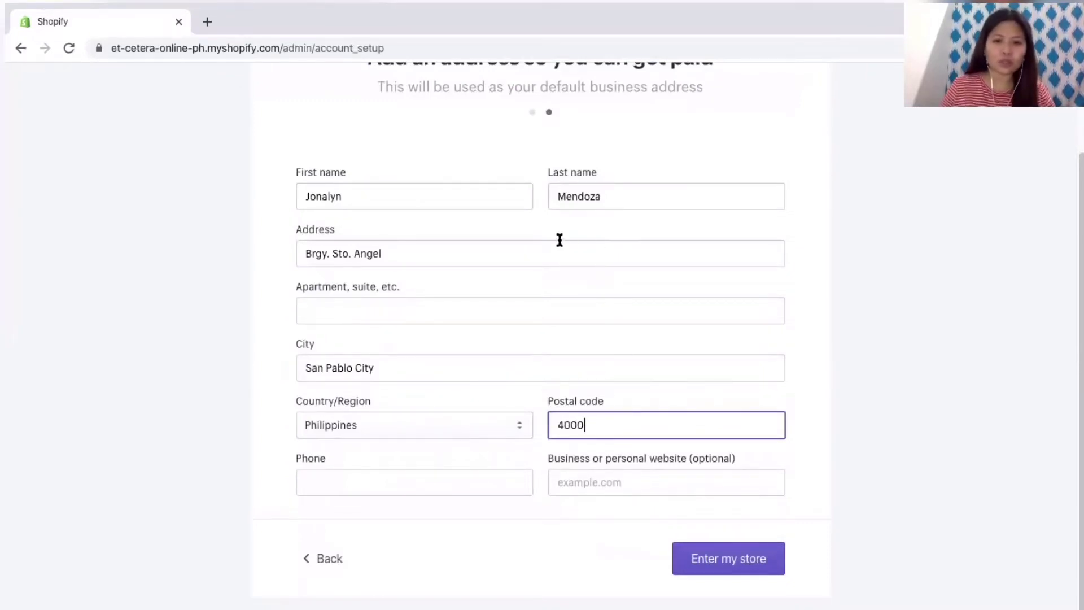
left_click(397, 484)
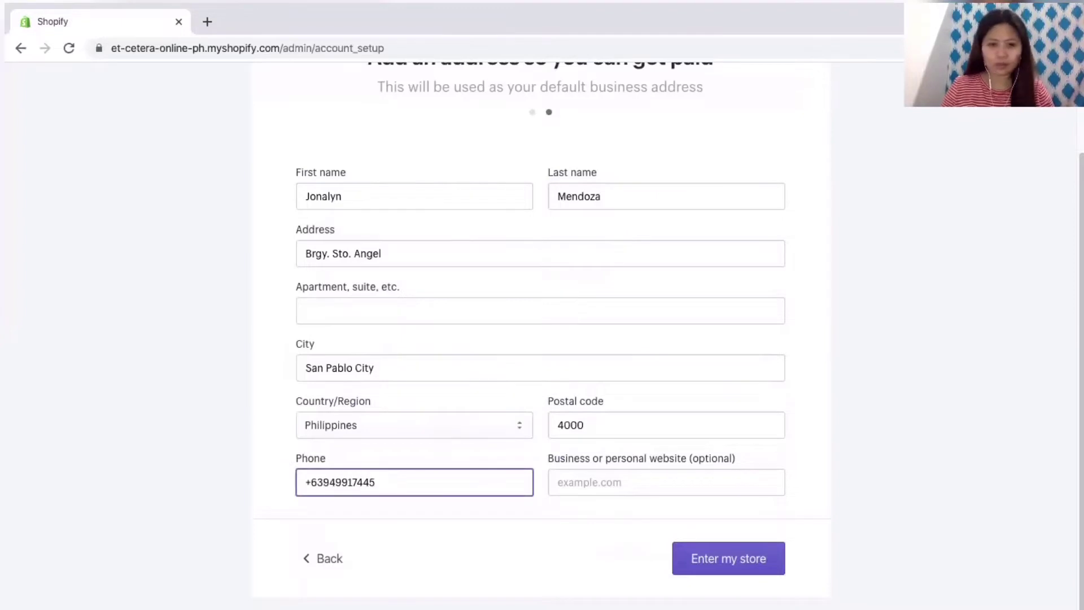
type("5533")
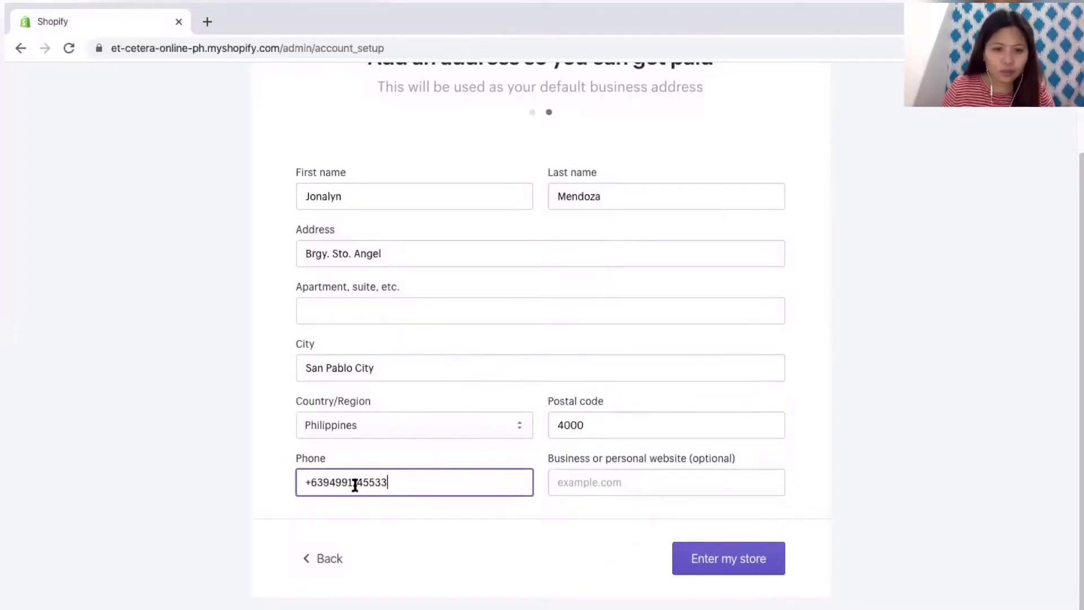
key("BackSpace")
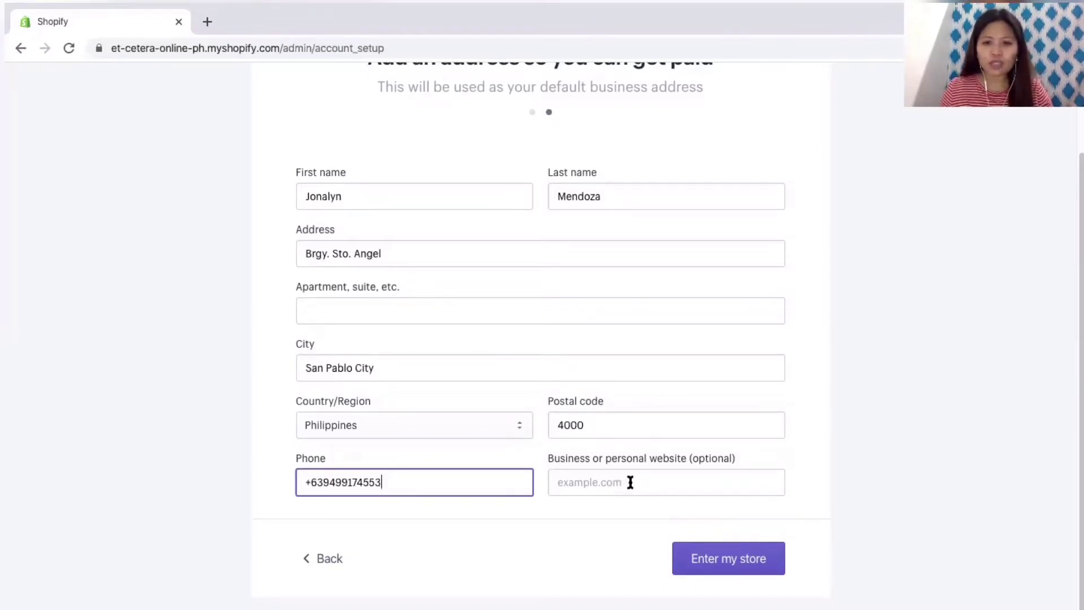
left_click(753, 560)
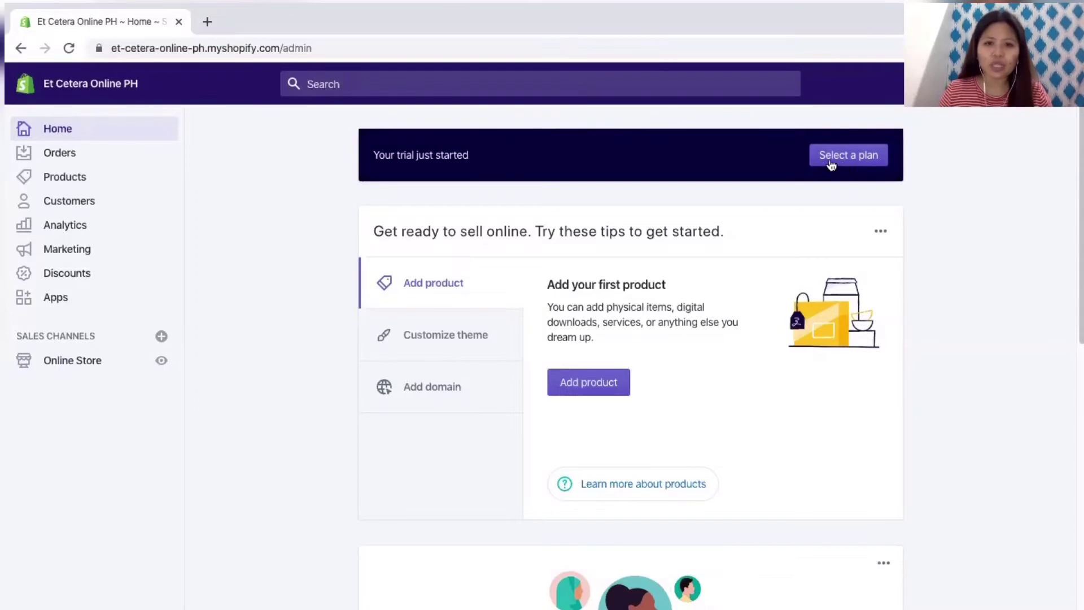
left_click(831, 163)
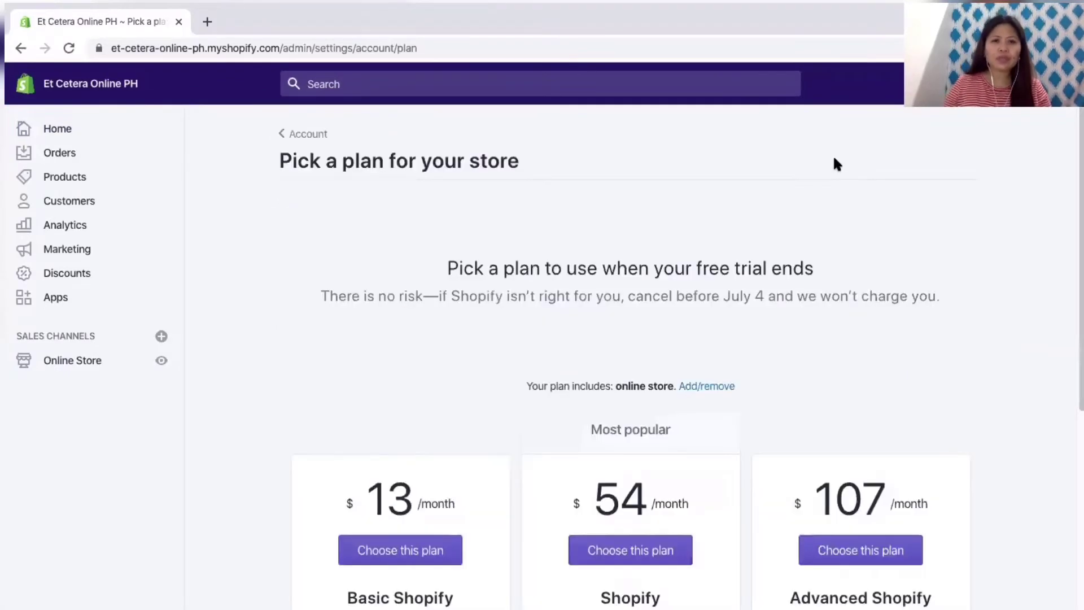
scroll(857, 246, "down", 5)
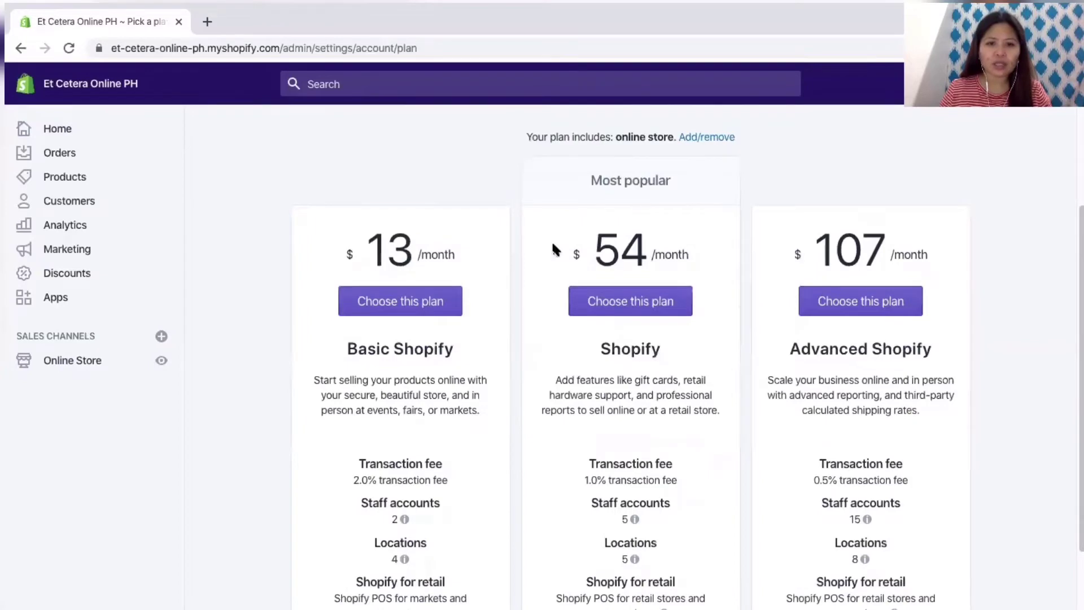
scroll(441, 226, "down", 2)
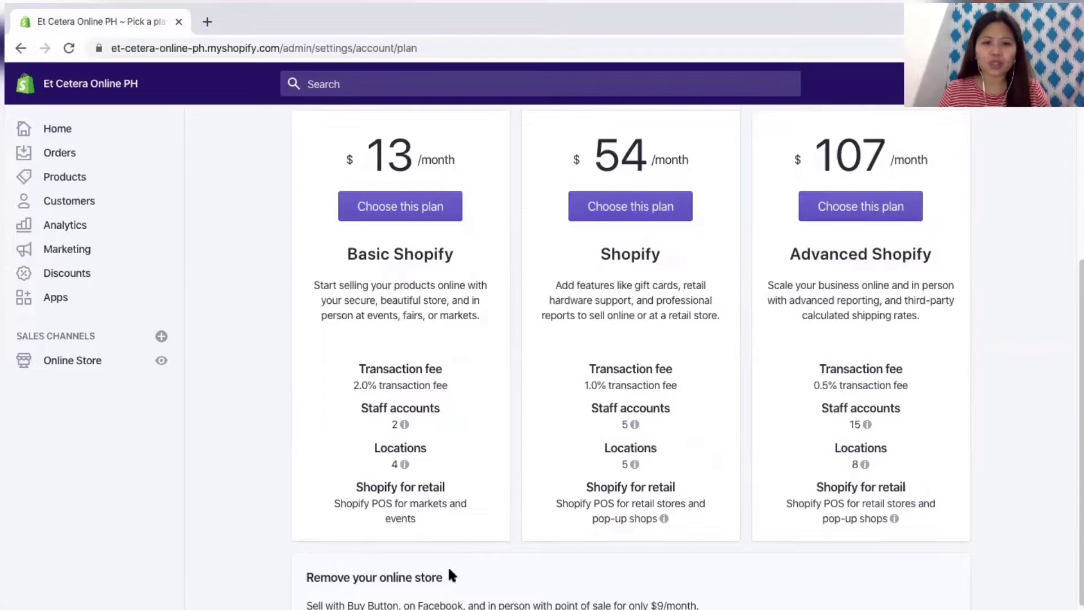
mouse_move(612, 466)
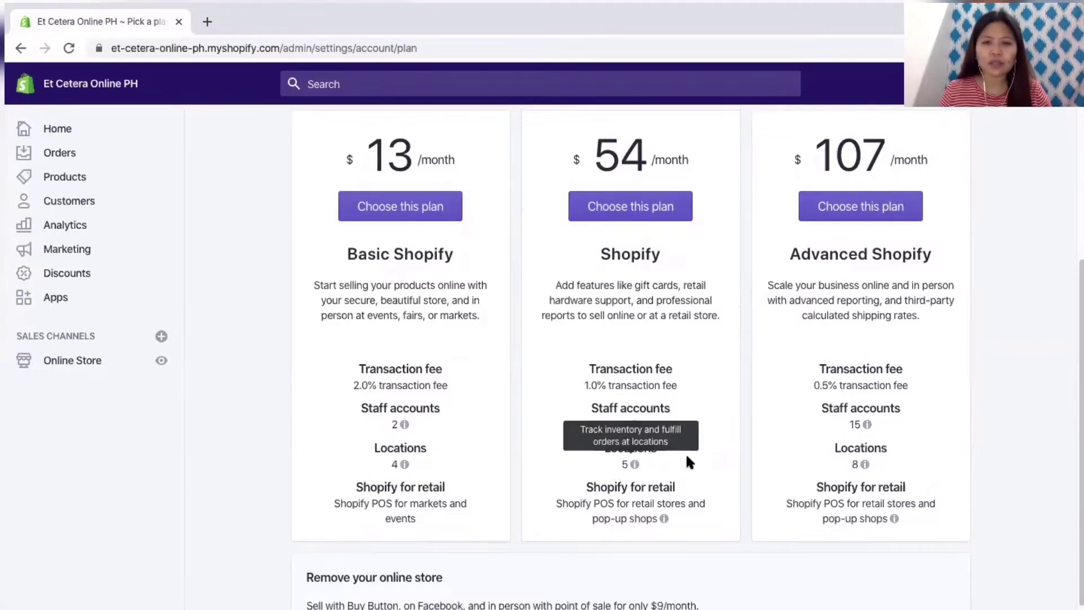
scroll(691, 451, "up", 6)
scroll(677, 367, "down", 5)
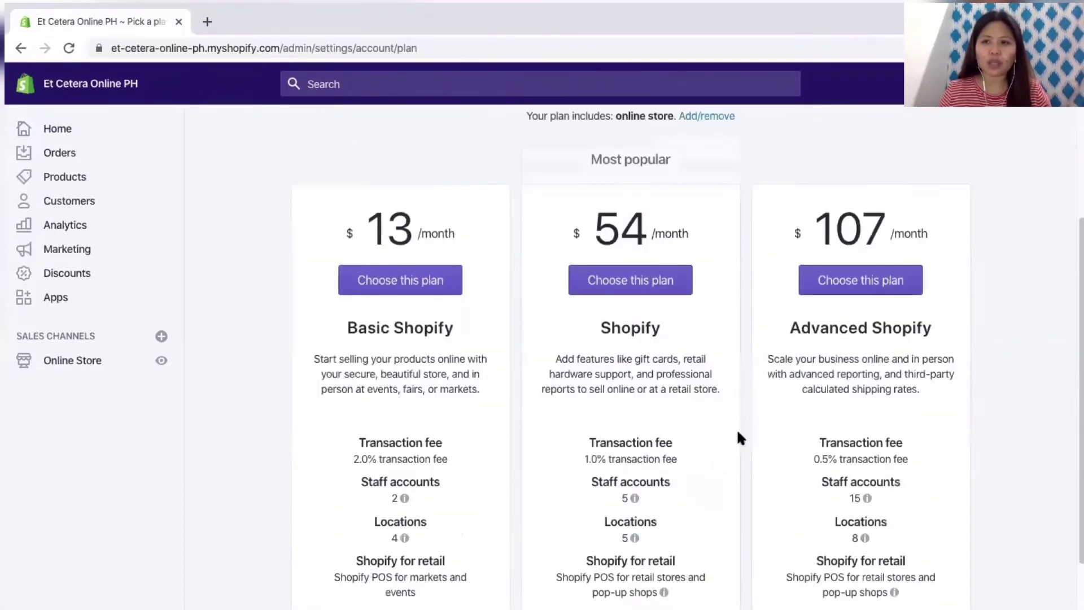
scroll(554, 441, "up", 4)
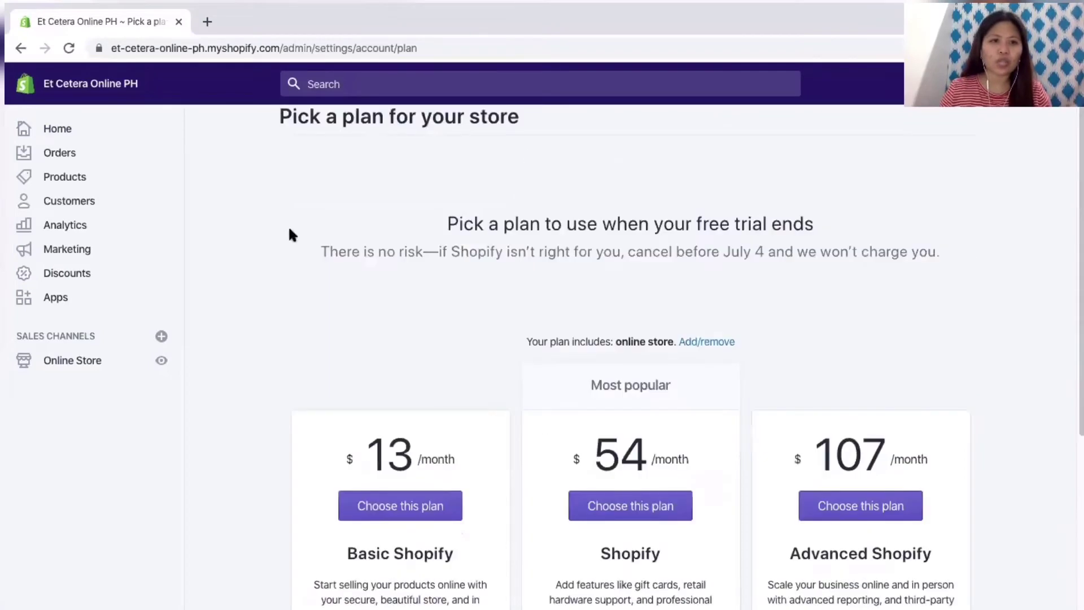
Step: From the admin Home page, open the Customize theme tip and go to the theme settings
left_click(23, 48)
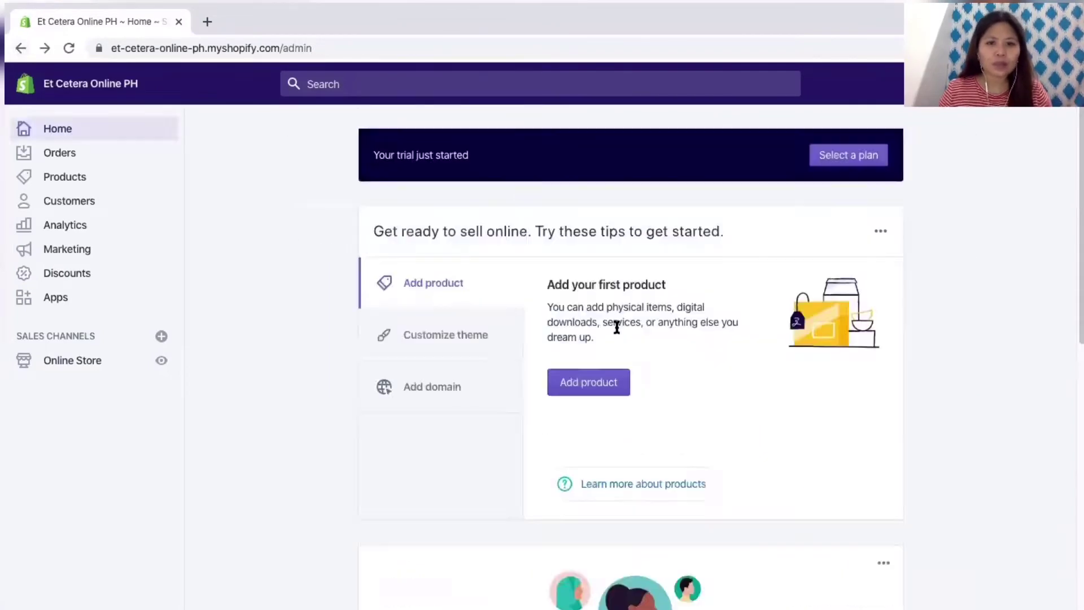
scroll(559, 310, "down", 1)
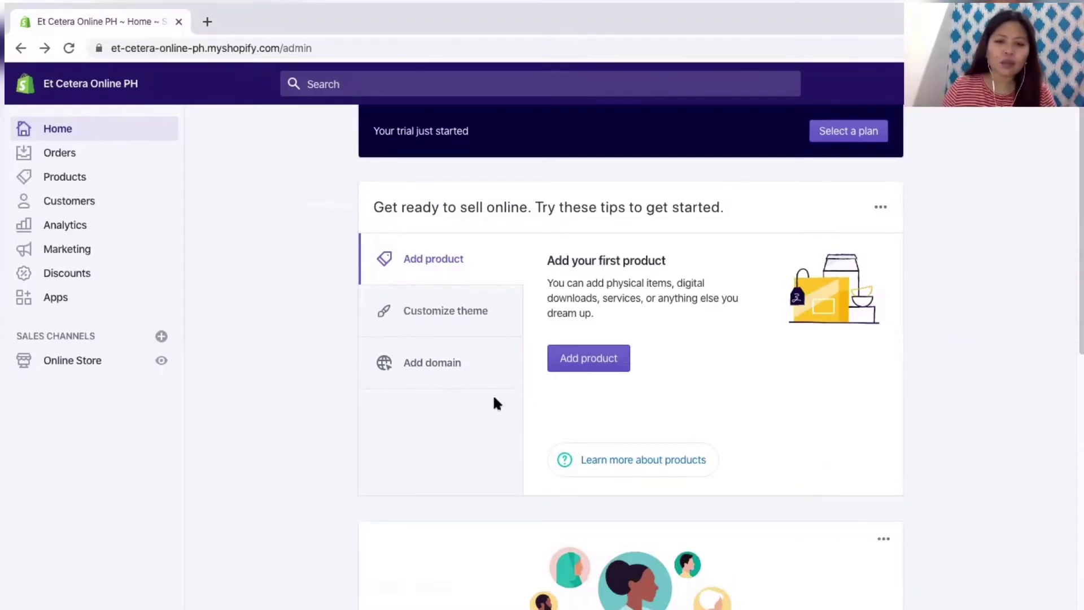
left_click(476, 316)
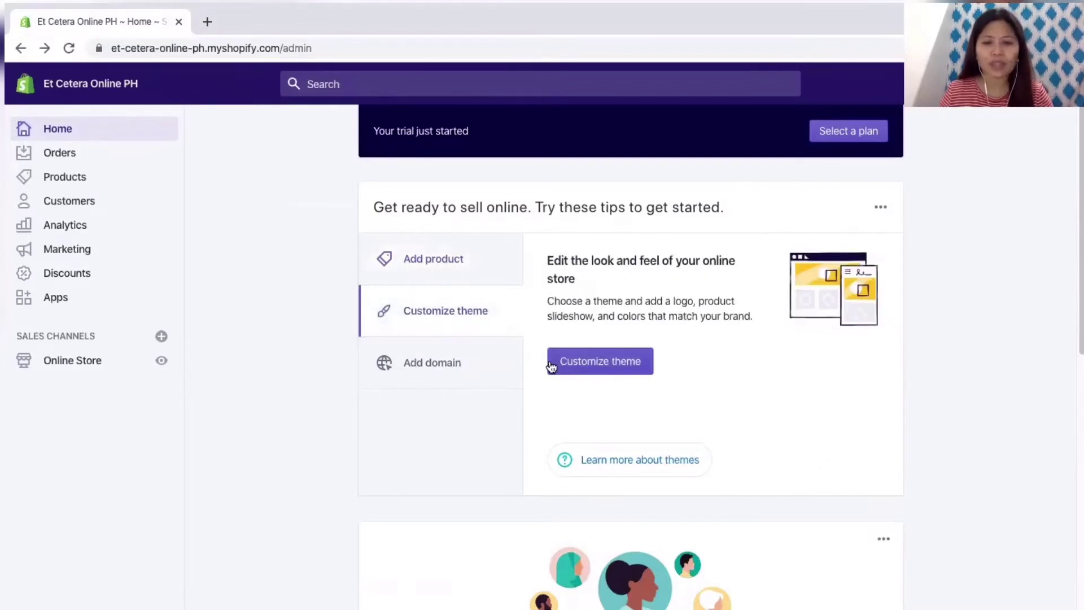
scroll(650, 390, "down", 1)
left_click(632, 343)
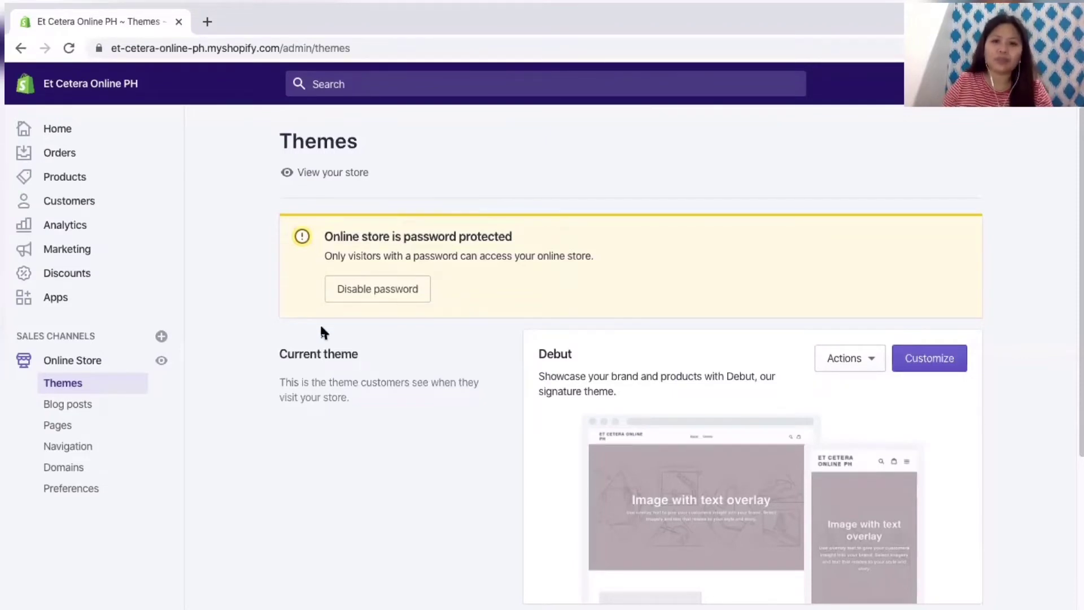
Step: Scroll the Themes page down to the Theme library section
scroll(346, 367, "down", 5)
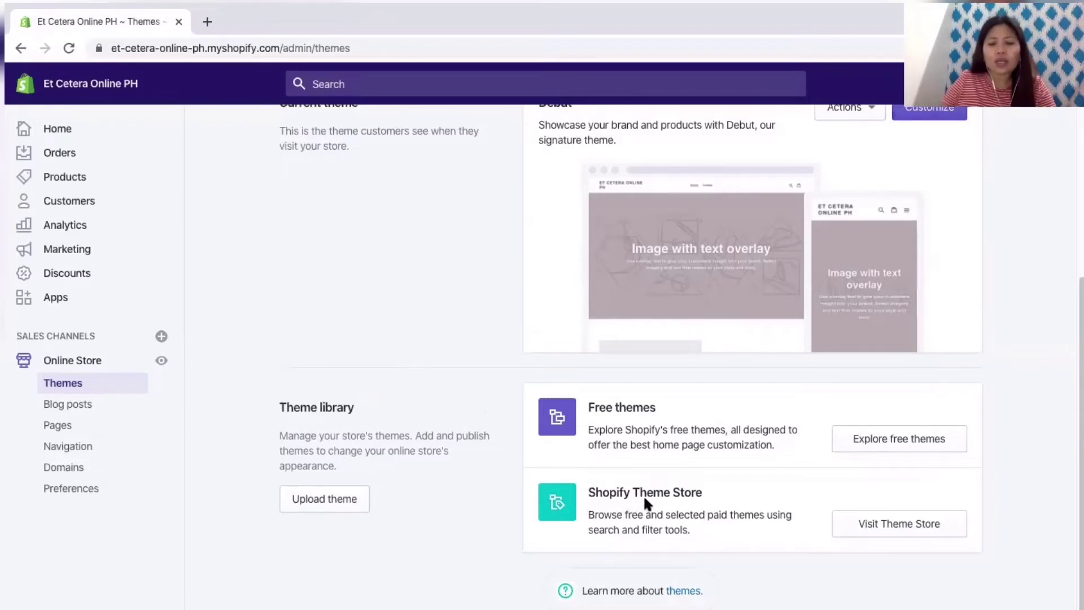
Step: Open Explore free themes and scroll through the theme thumbnails, from Simple to Minimal
left_click(907, 436)
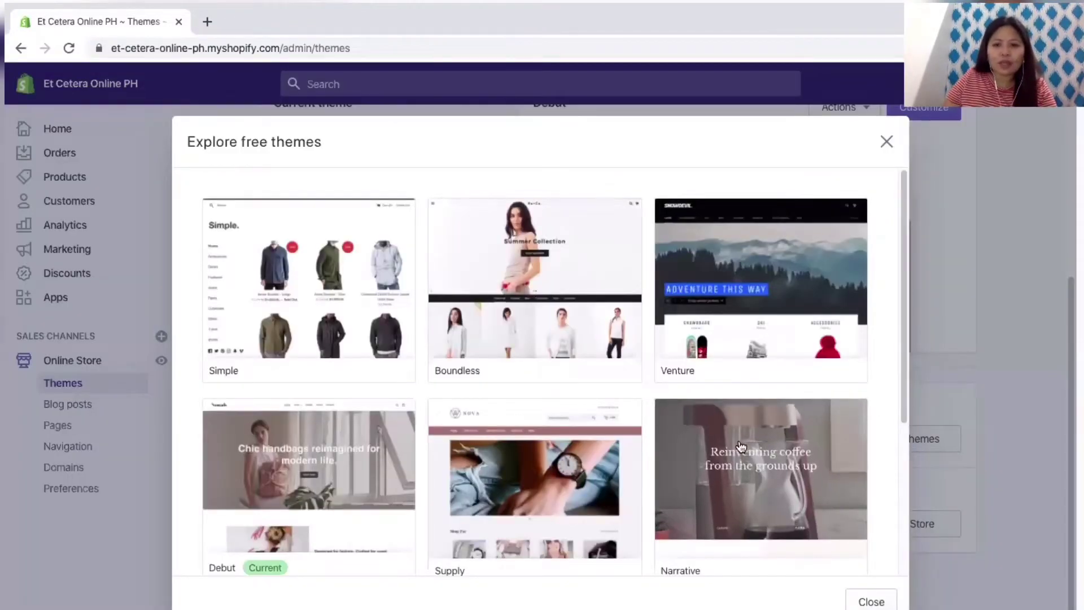
scroll(742, 446, "down", 3)
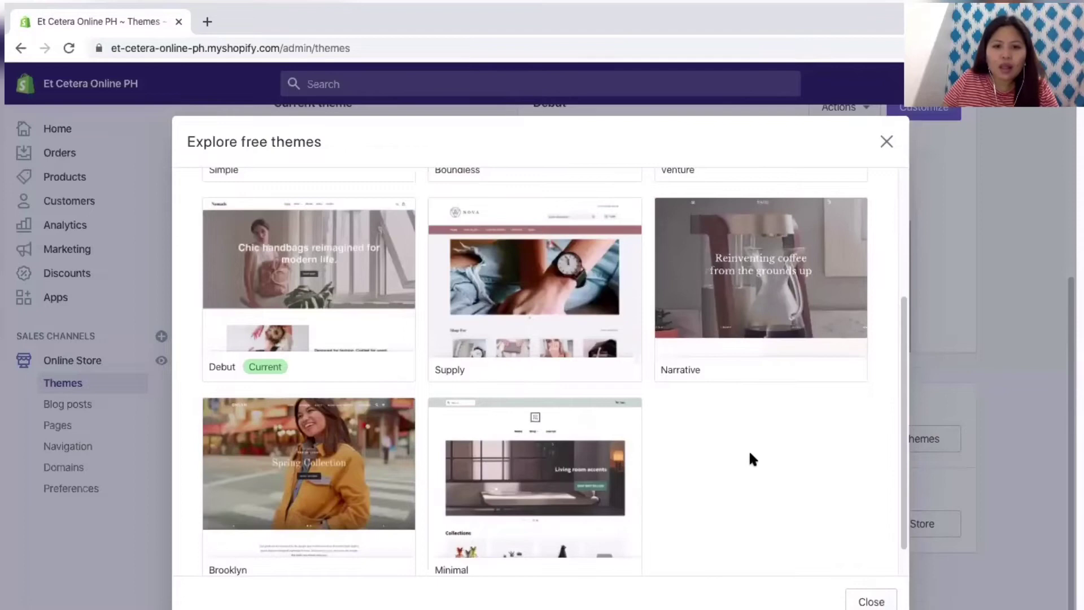
scroll(749, 455, "up", 2)
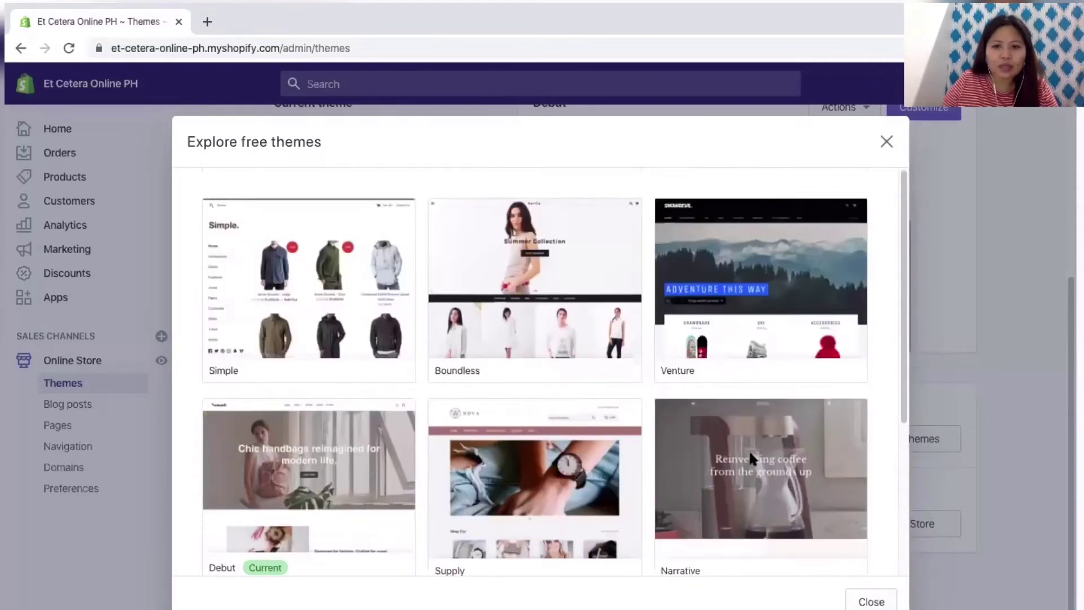
scroll(583, 305, "up", 2)
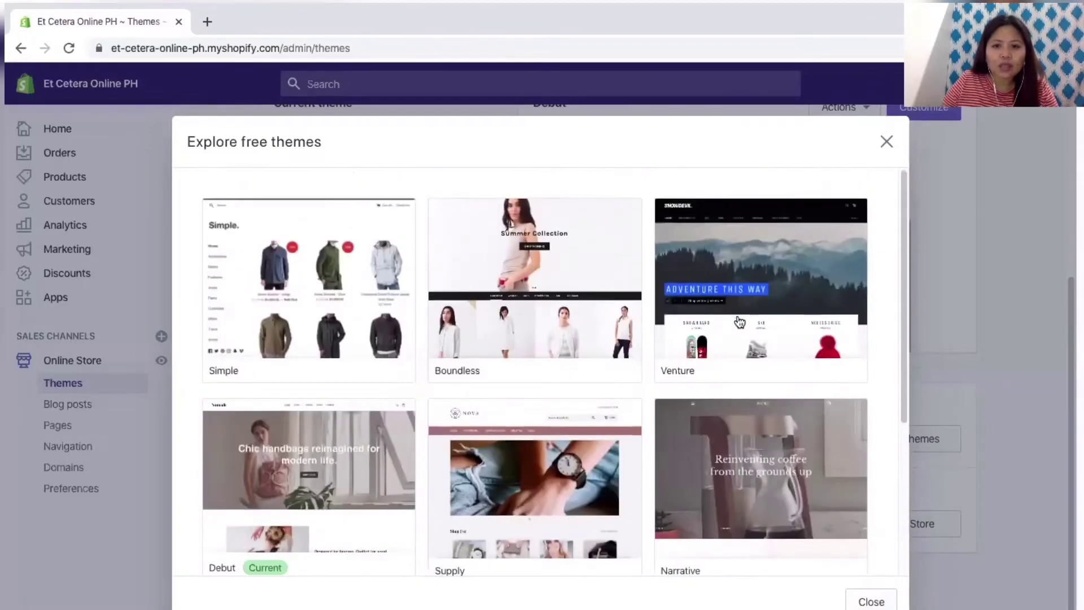
scroll(738, 334, "down", 4)
scroll(629, 412, "up", 3)
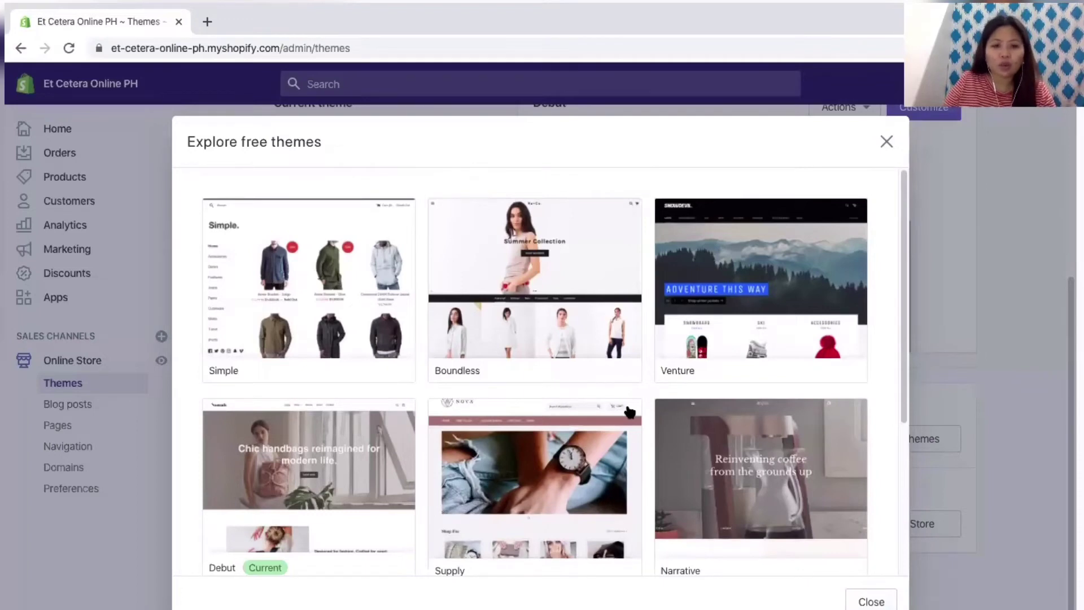
scroll(630, 411, "down", 1)
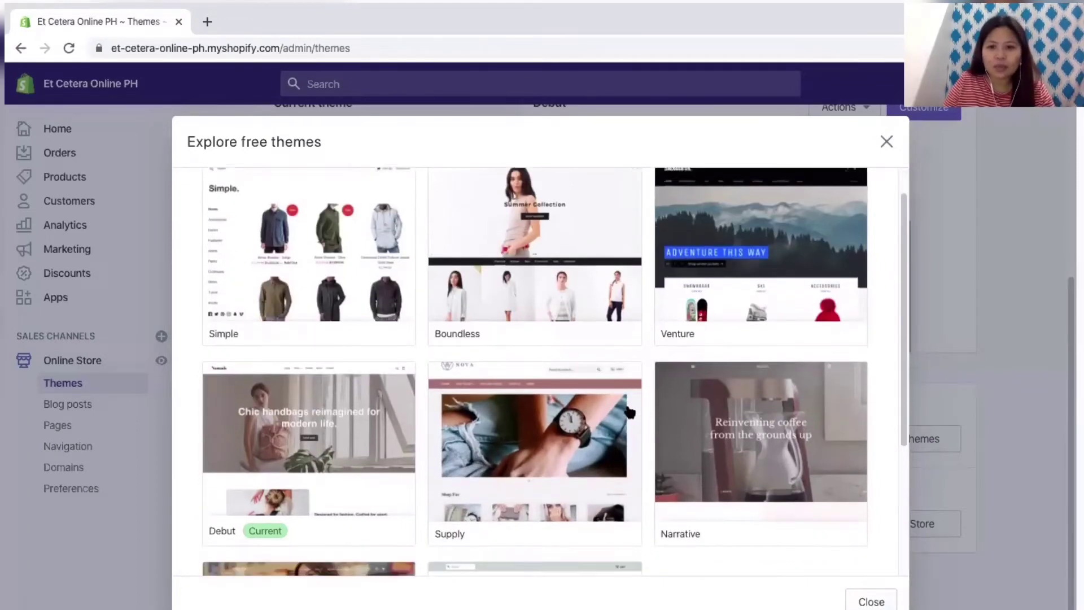
scroll(629, 414, "down", 1)
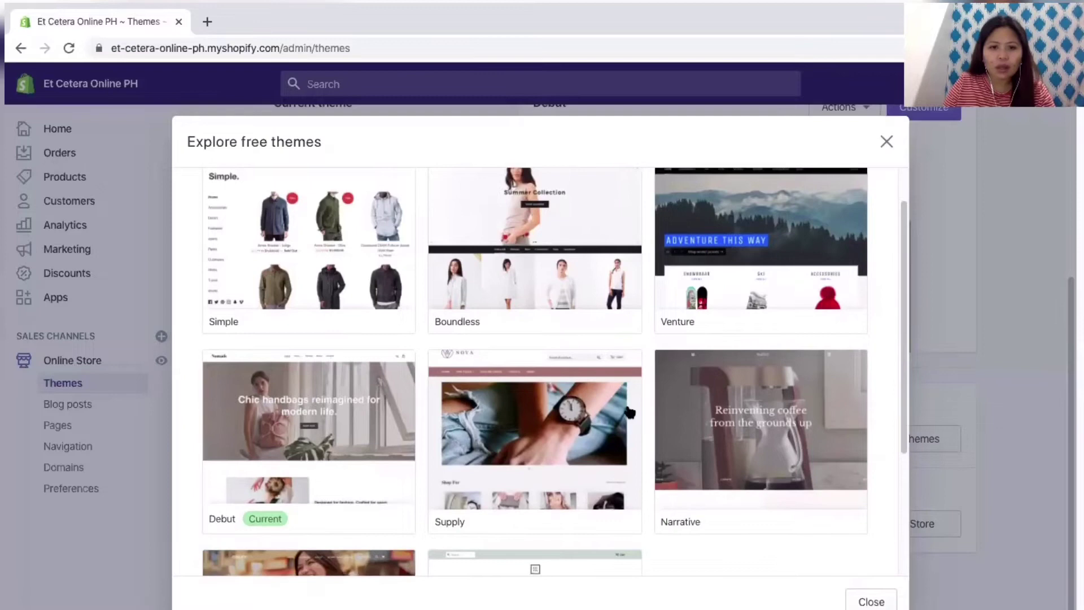
scroll(629, 412, "down", 3)
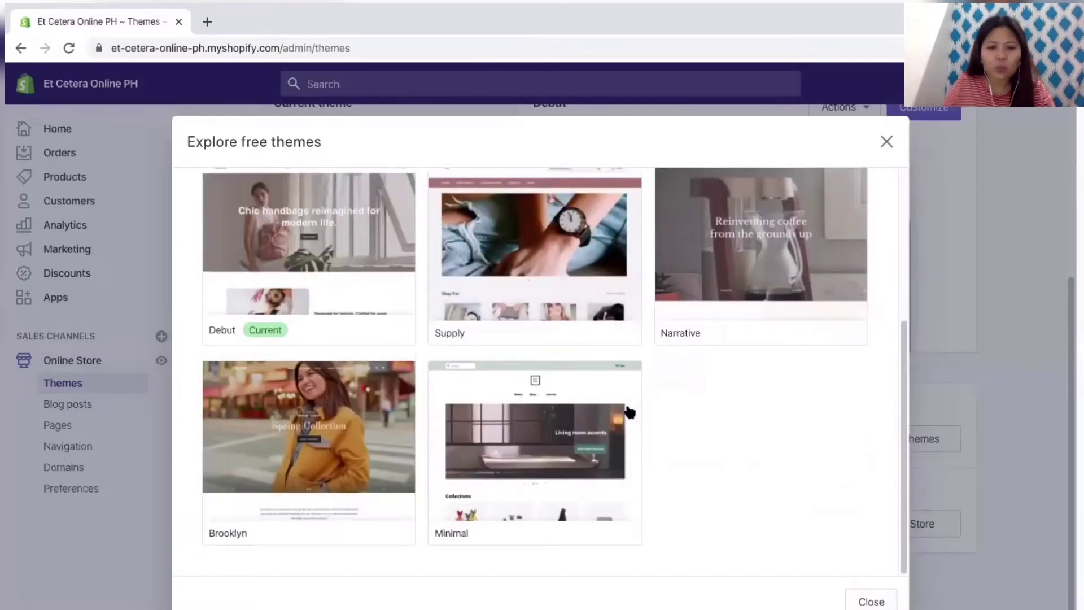
Step: Add the Brooklyn theme in its Playful style to the theme library
left_click(289, 456)
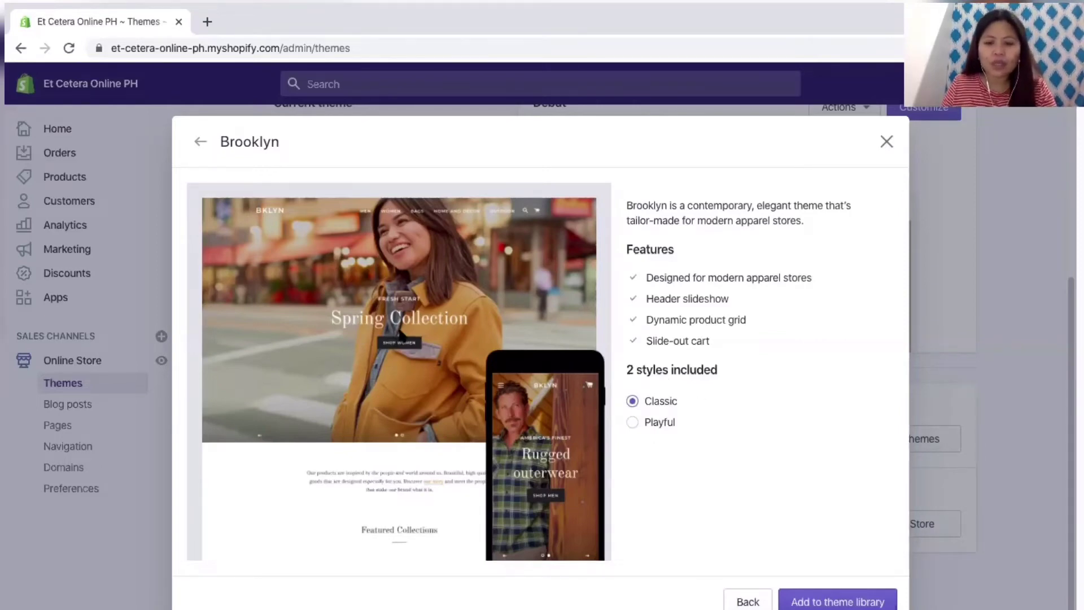
left_click(636, 426)
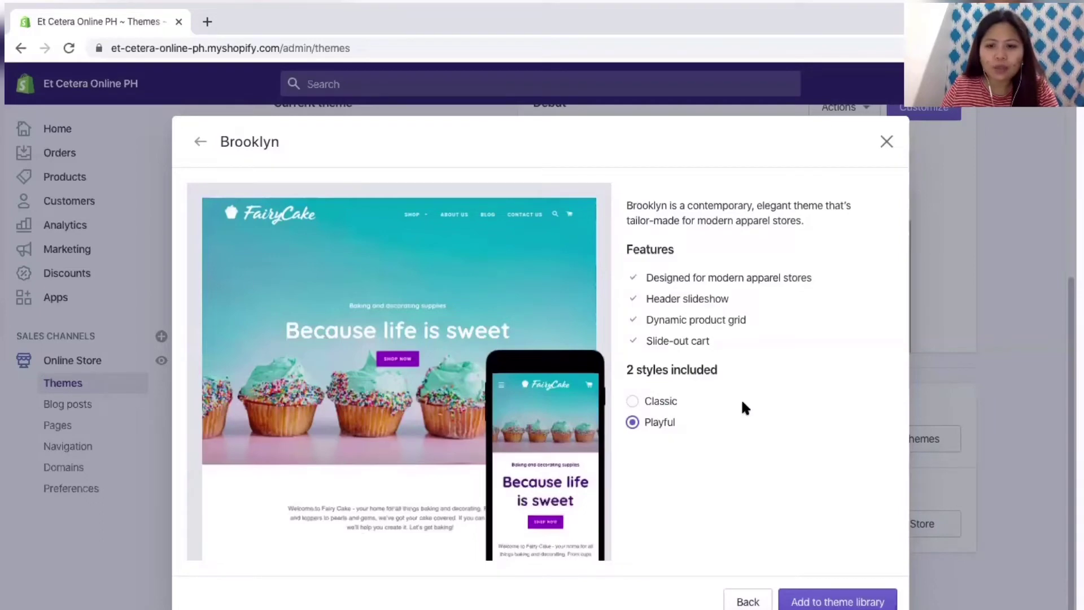
left_click(833, 606)
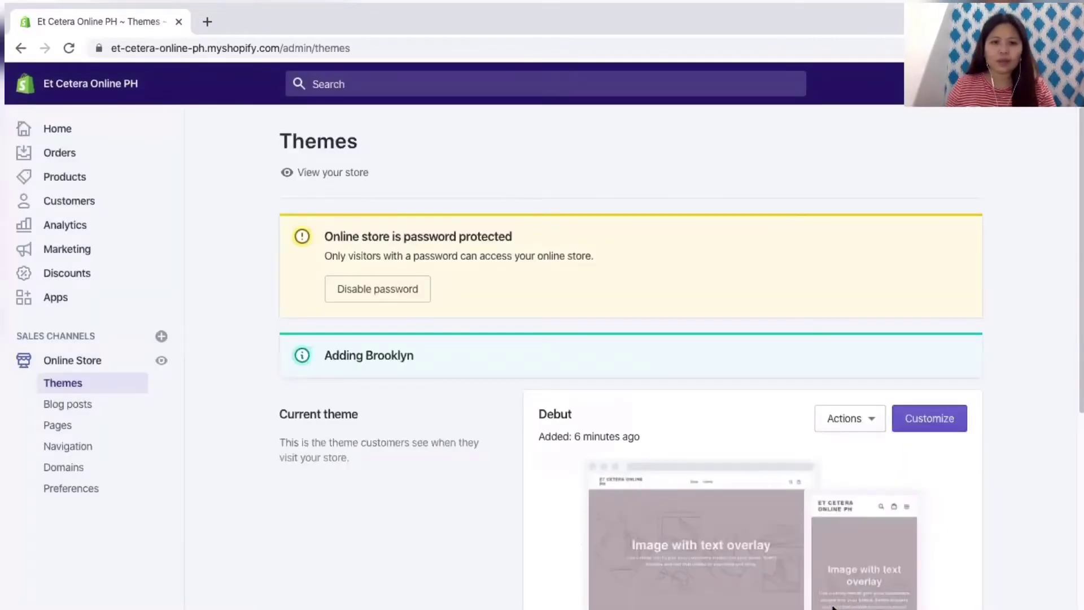
Step: Open Brooklyn in the theme editor from its Actions menu
scroll(769, 486, "down", 5)
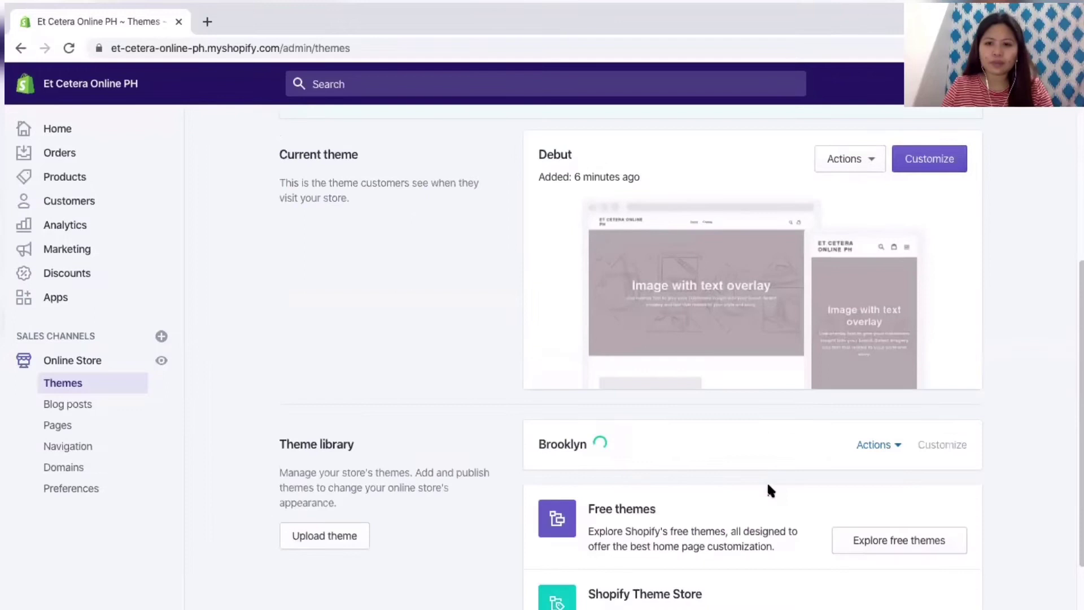
scroll(769, 485, "down", 2)
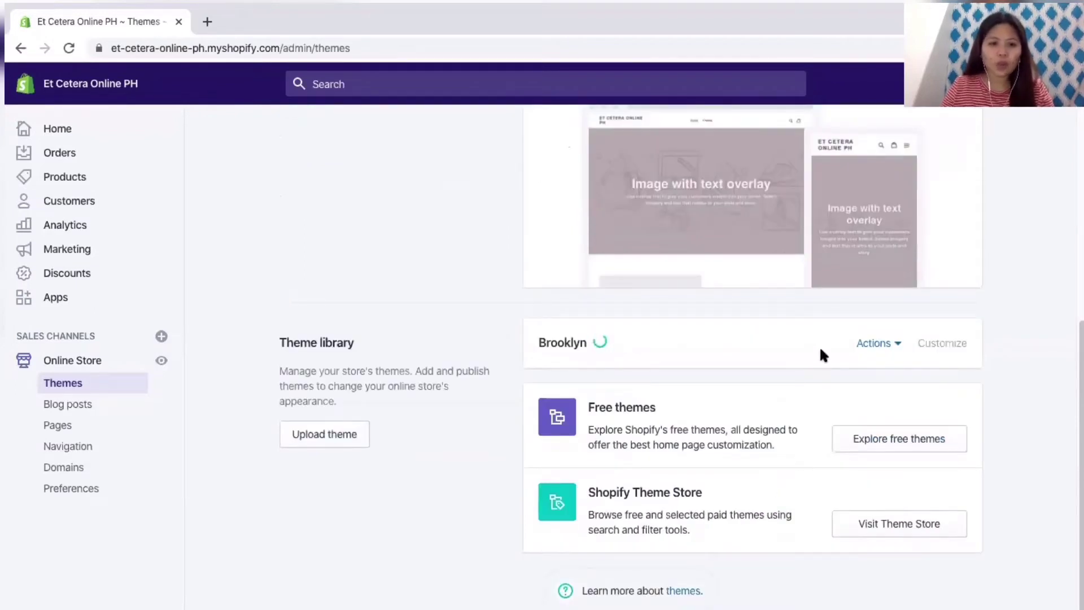
left_click(892, 349)
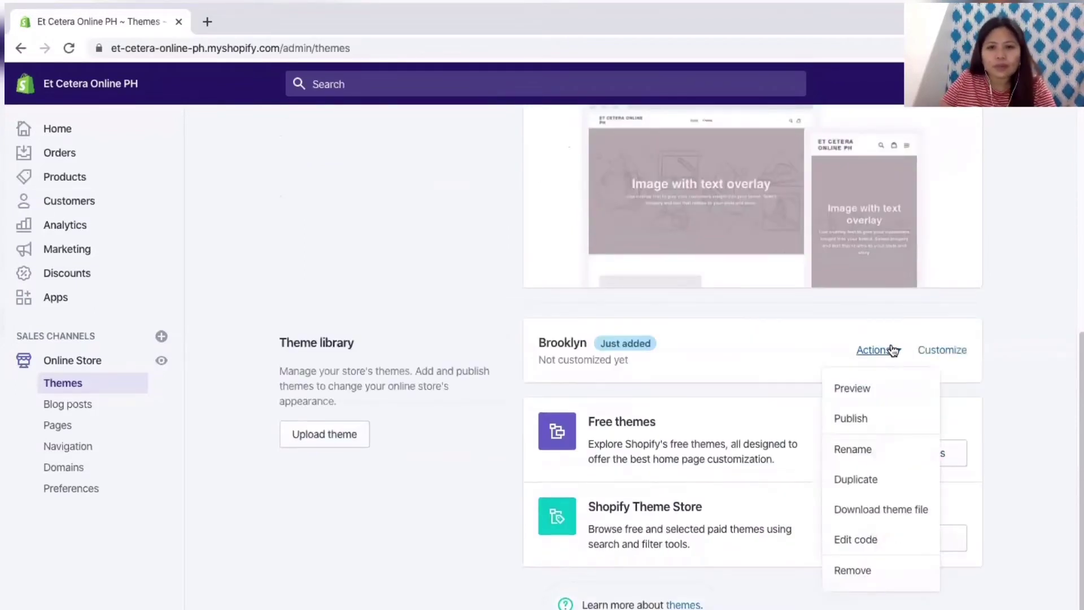
left_click(964, 356)
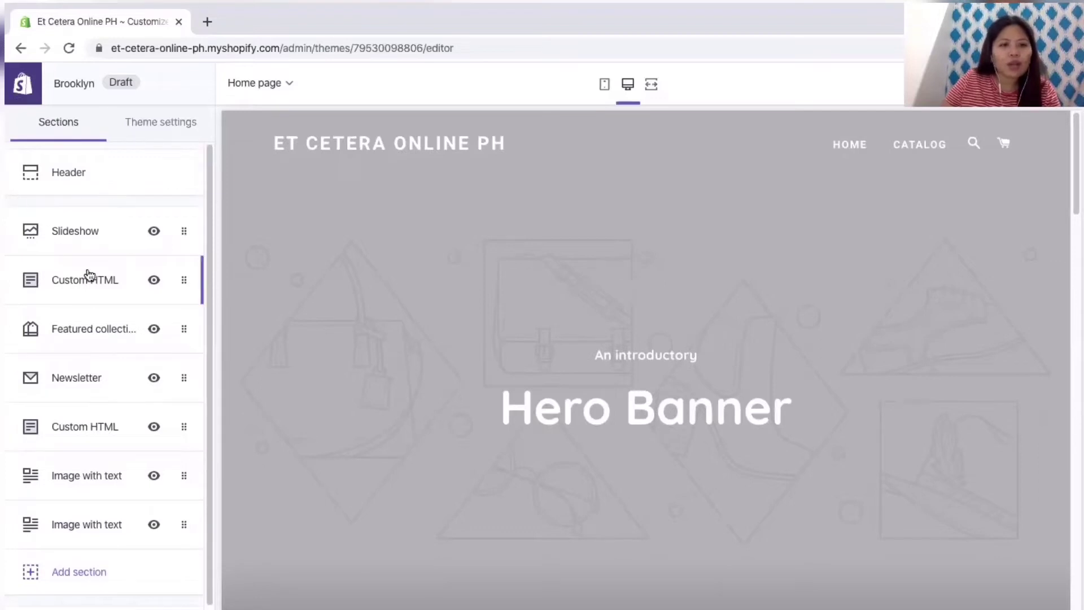
Step: Scroll through Brooklyn's home page sections and preview, from Hero Banner down to newsletter
scroll(93, 308, "down", 1)
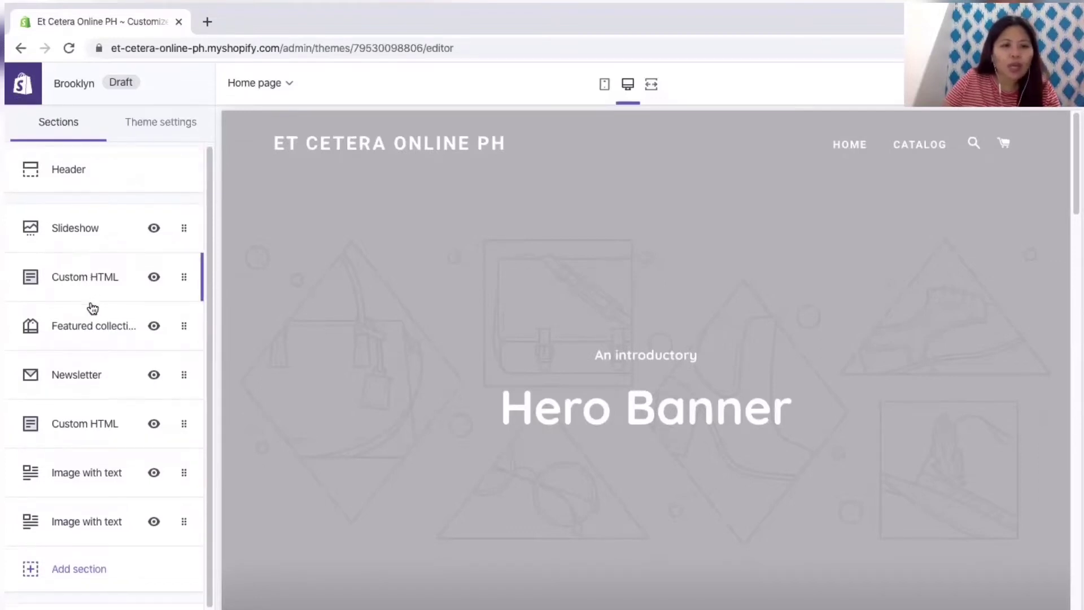
scroll(92, 307, "down", 1)
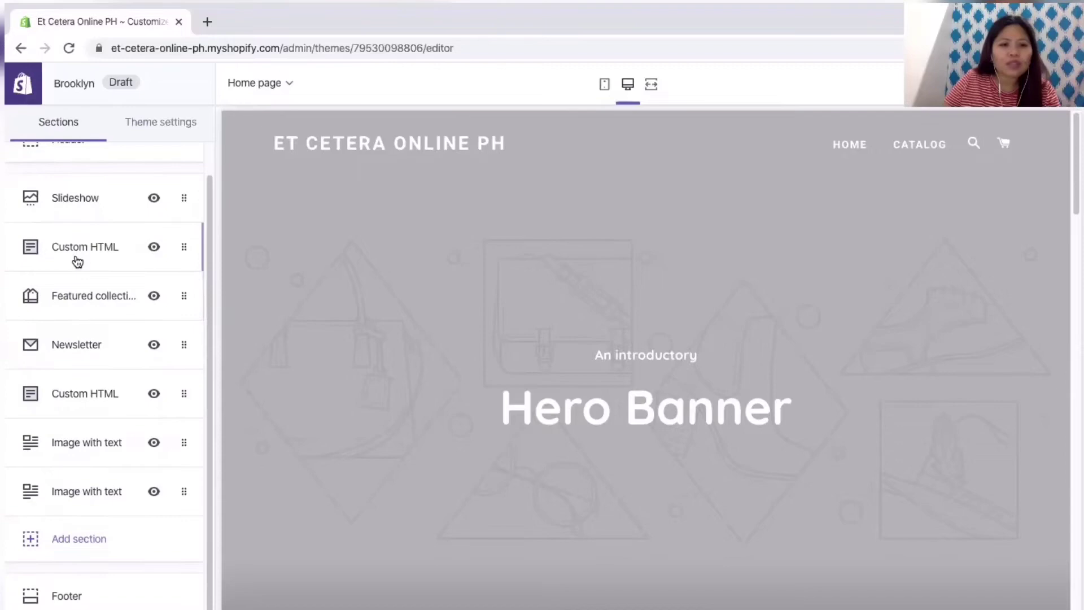
scroll(474, 390, "down", 5)
scroll(475, 389, "down", 4)
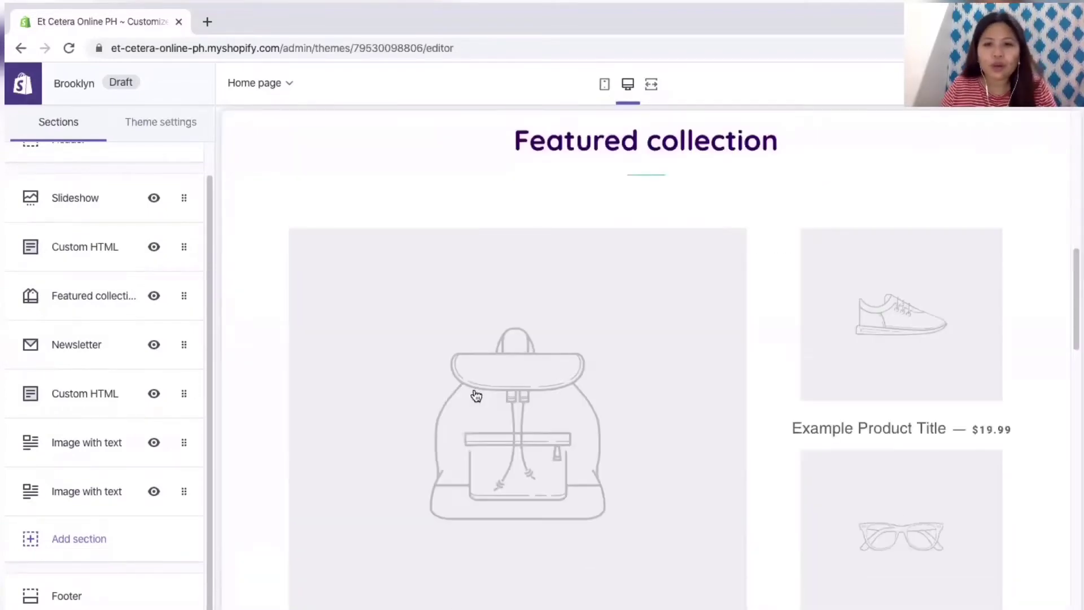
scroll(469, 458, "down", 10)
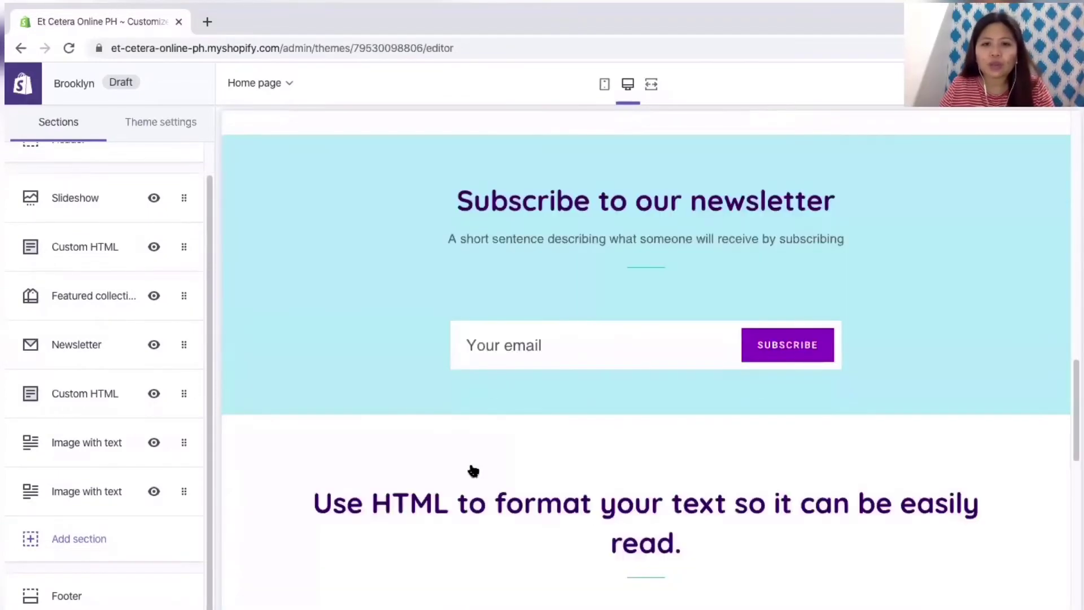
scroll(469, 459, "down", 2)
scroll(469, 459, "up", 8)
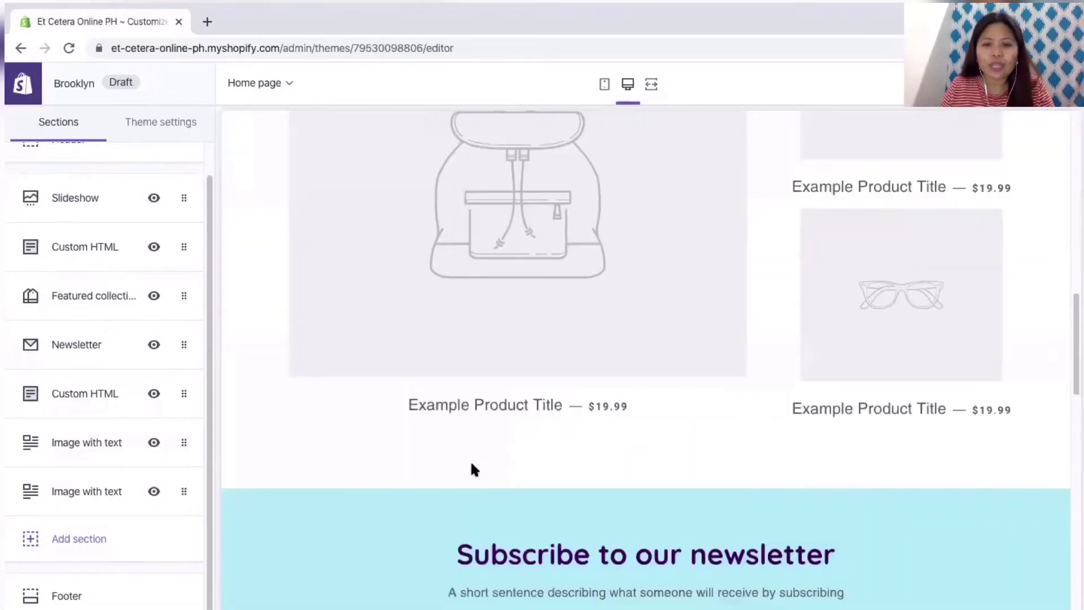
scroll(470, 460, "down", 15)
scroll(469, 459, "up", 20)
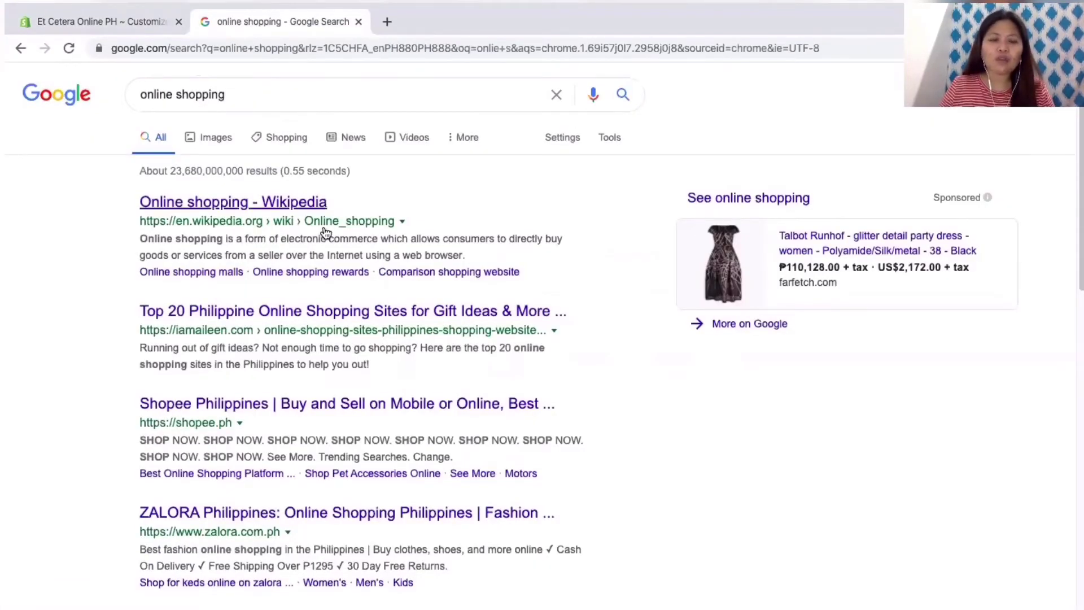
Step: Switch the 'online shopping' search to image results
left_click(616, 149)
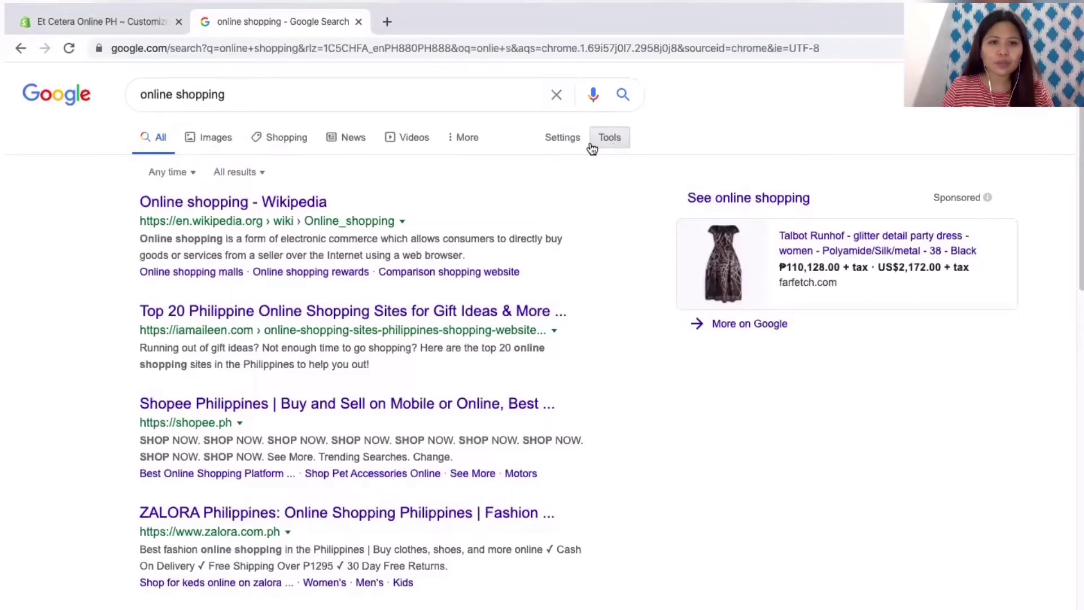
left_click(562, 138)
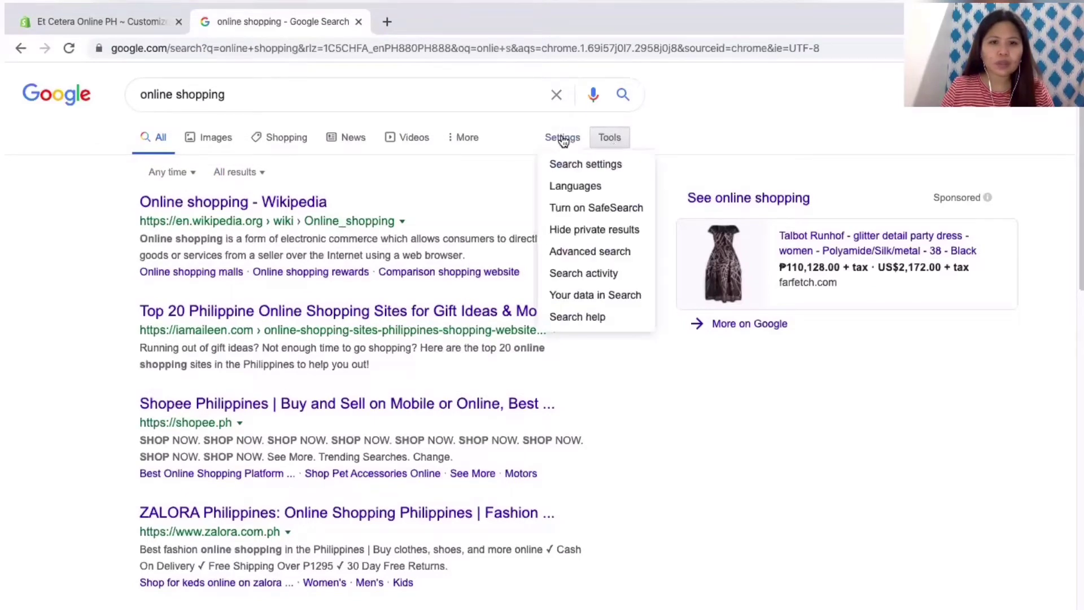
left_click(627, 143)
left_click(624, 143)
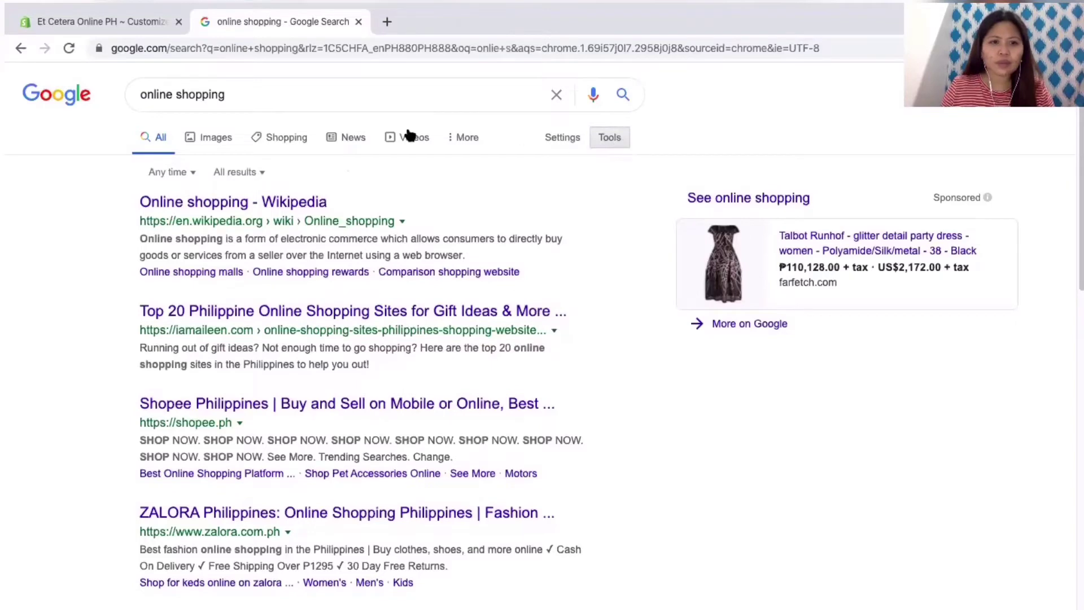
left_click(476, 141)
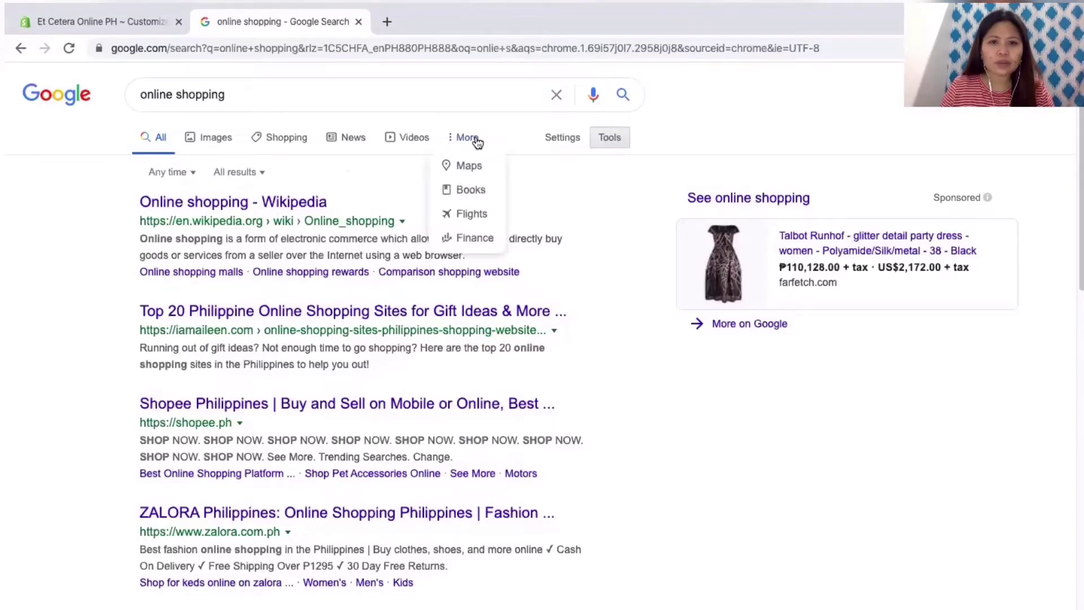
left_click(571, 141)
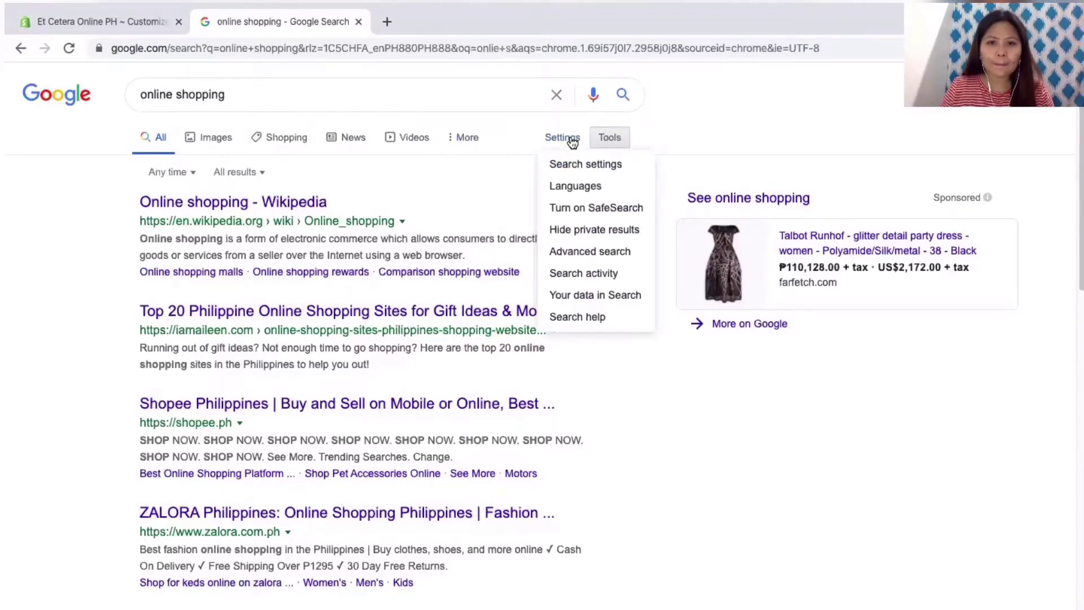
left_click(610, 138)
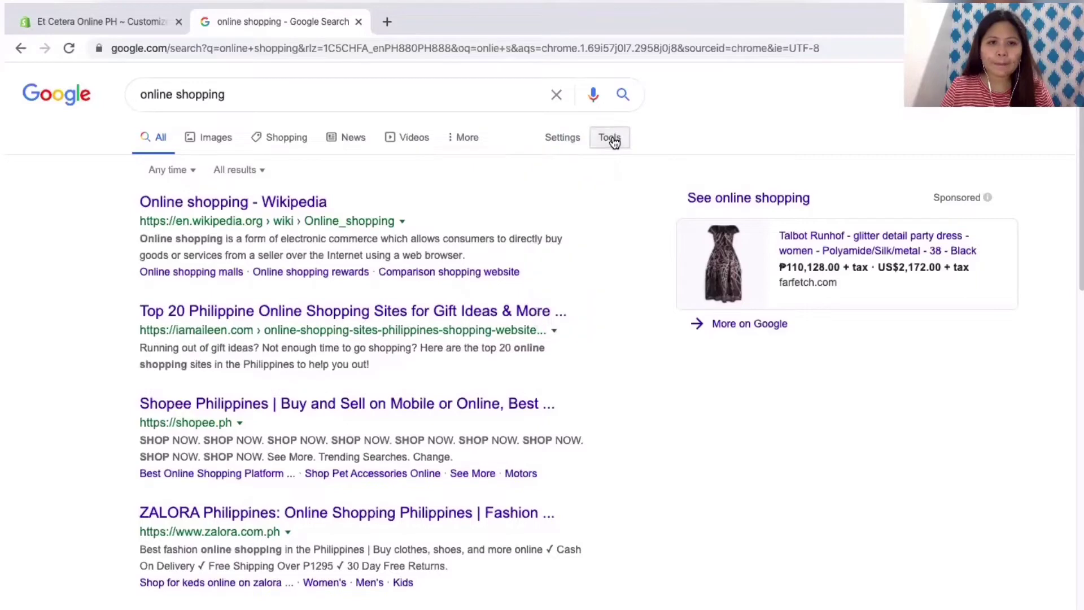
left_click(205, 134)
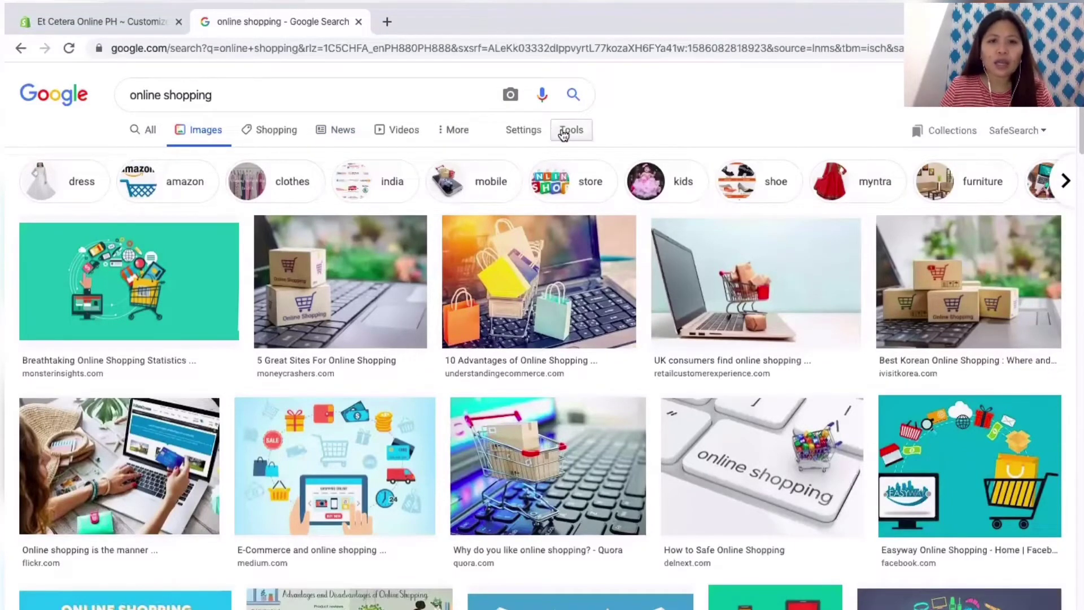
Step: Limit the images to Labeled for Reuse, browse the results, and return to the theme editor
left_click(570, 130)
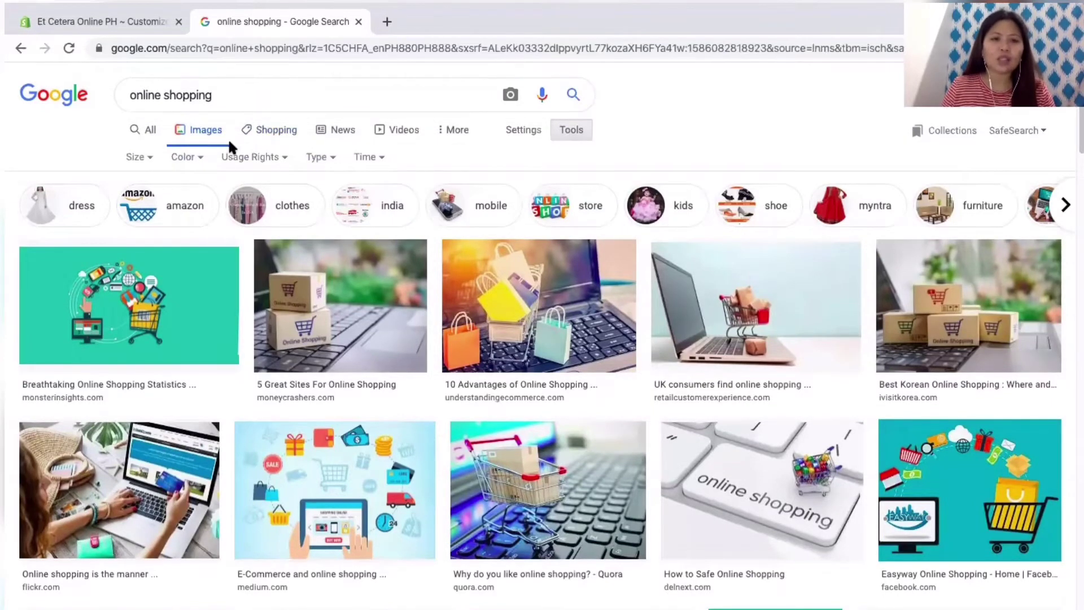
left_click(276, 161)
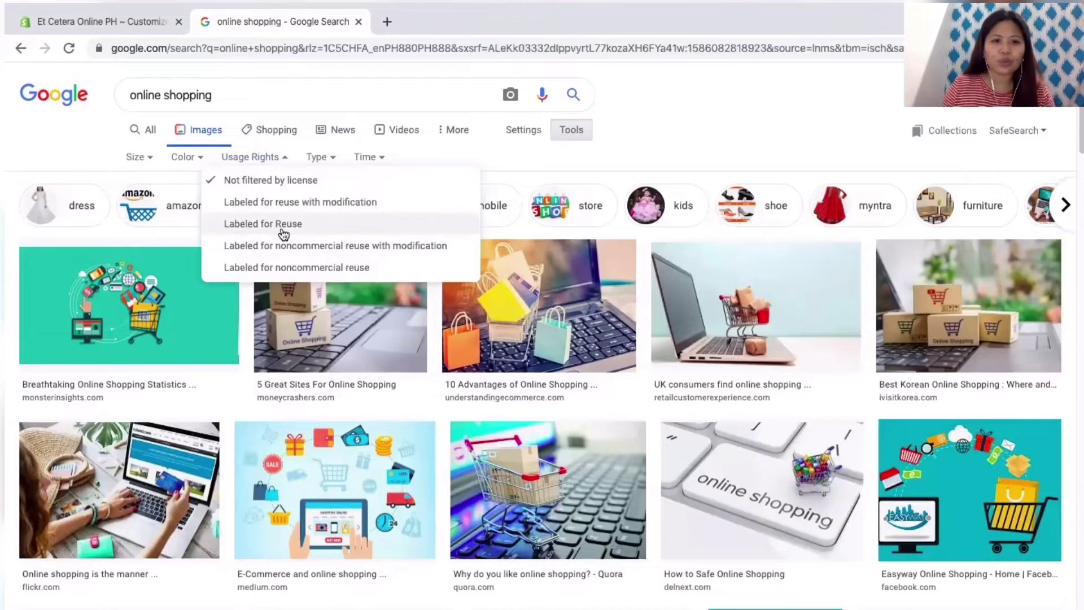
left_click(284, 224)
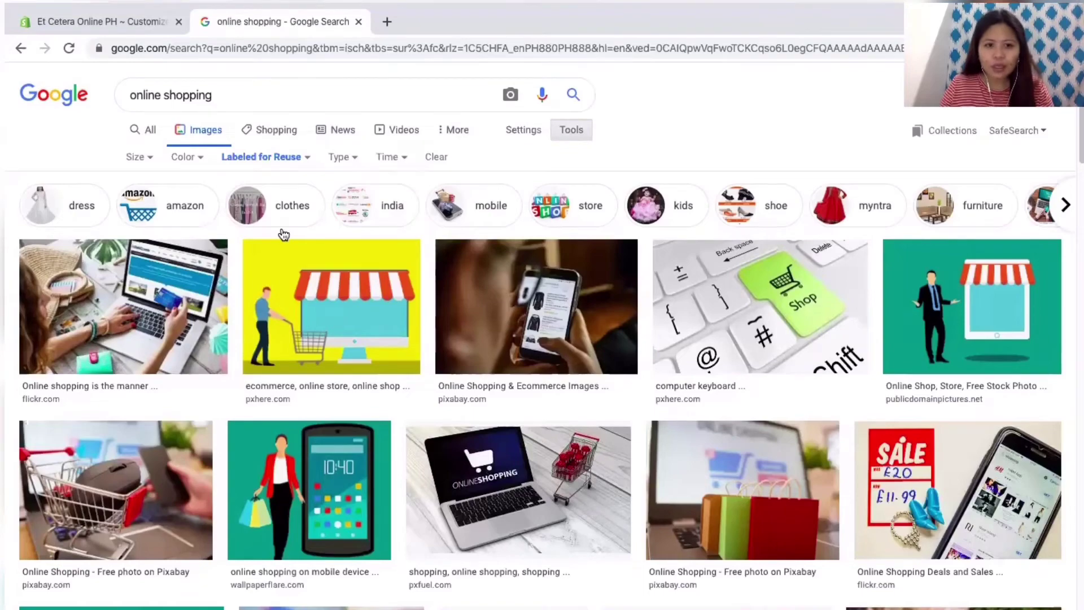
scroll(347, 340, "down", 10)
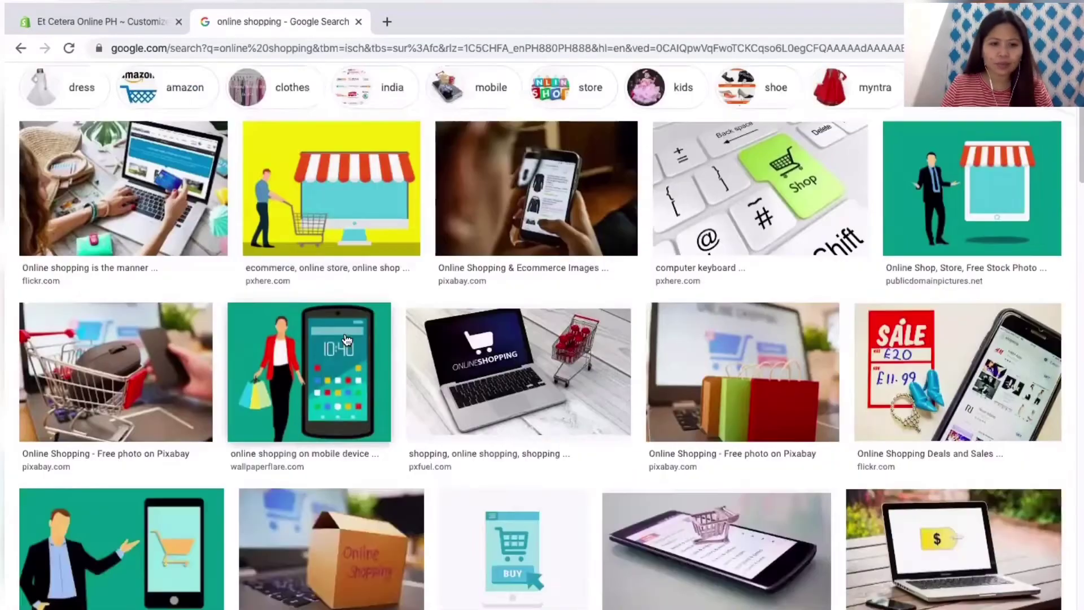
scroll(347, 339, "down", 15)
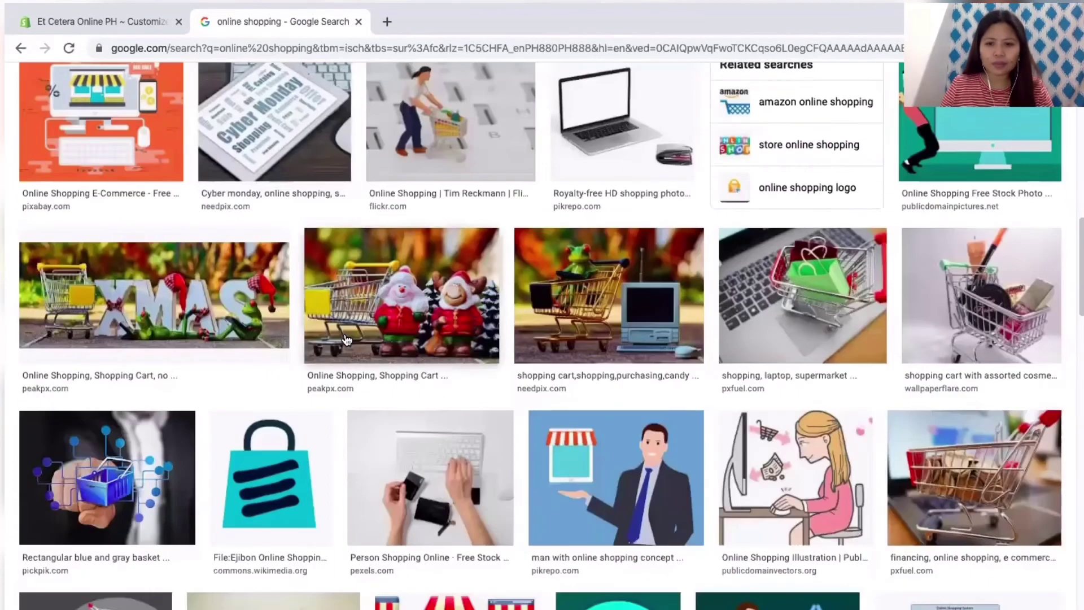
scroll(347, 339, "down", 8)
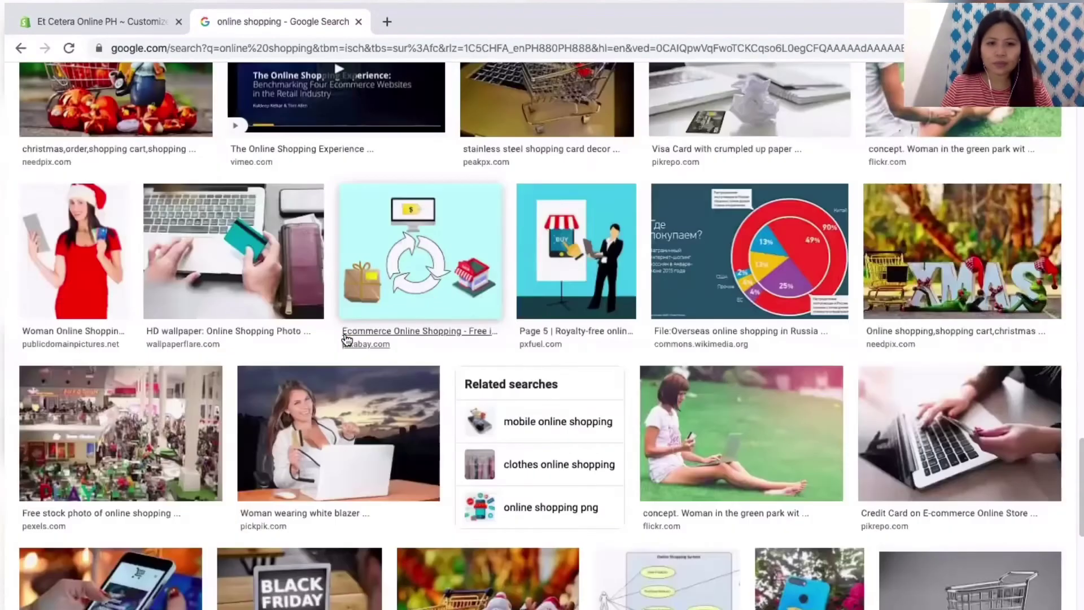
left_click(96, 22)
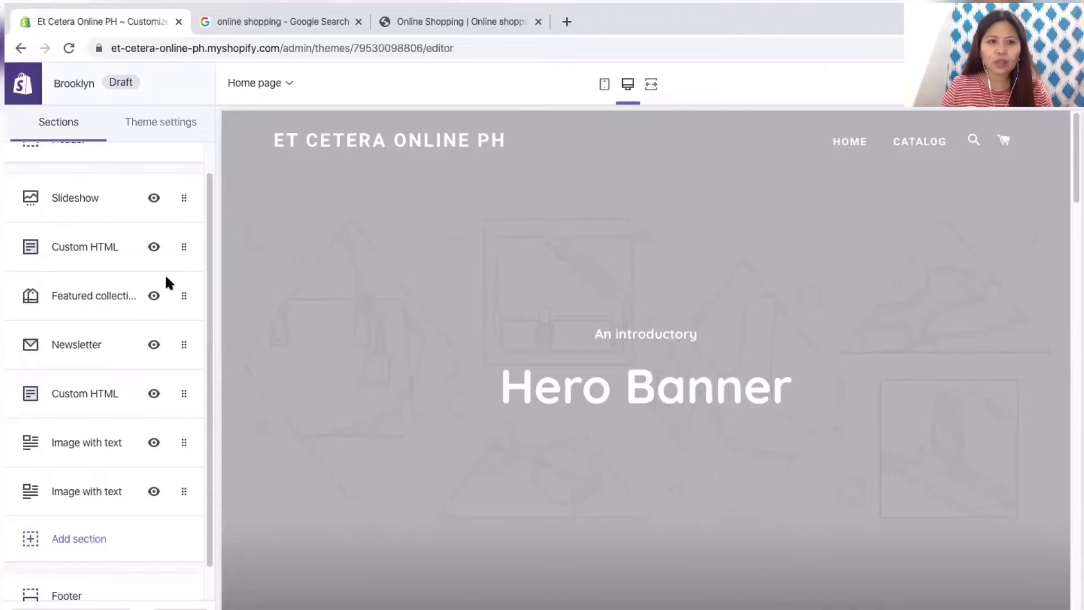
Step: Open the Header logo's empty image library and its upload option, then return to the Google image results
scroll(121, 271, "down", 1)
scroll(121, 270, "up", 2)
left_click(107, 194)
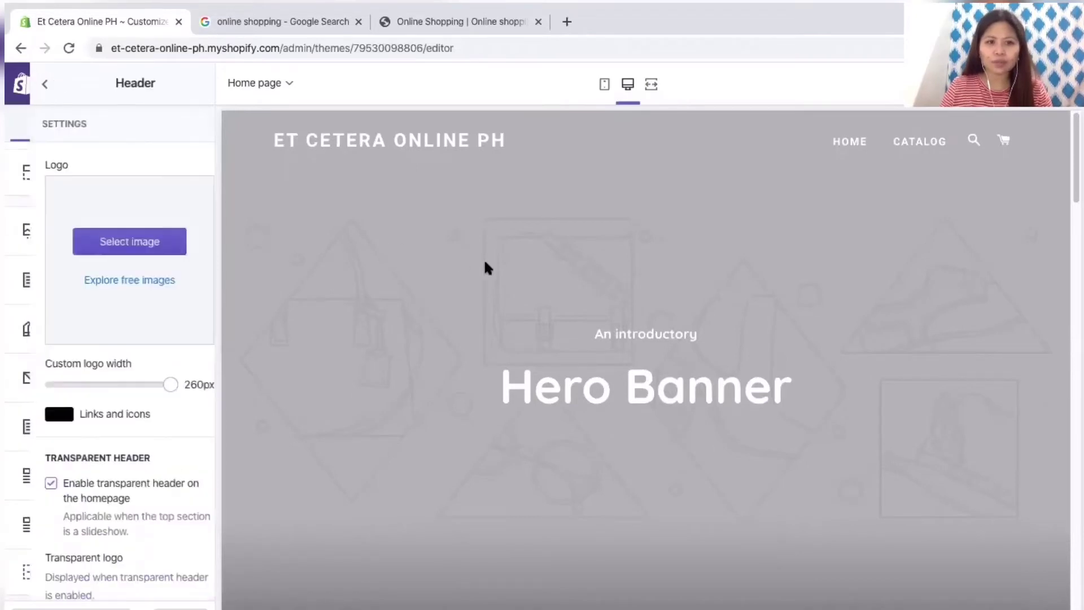
left_click(118, 241)
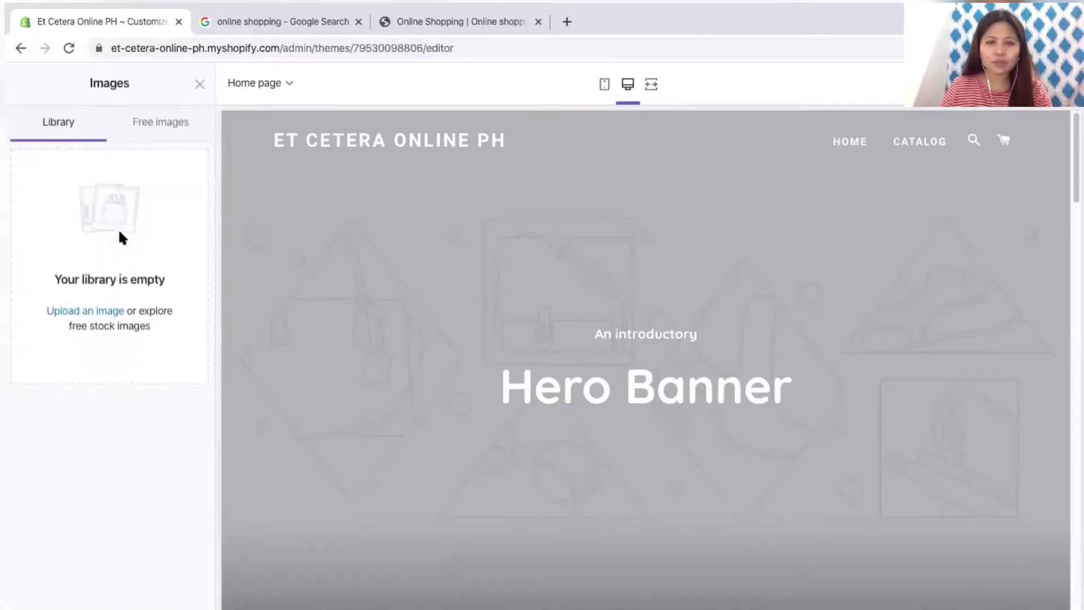
left_click(108, 310)
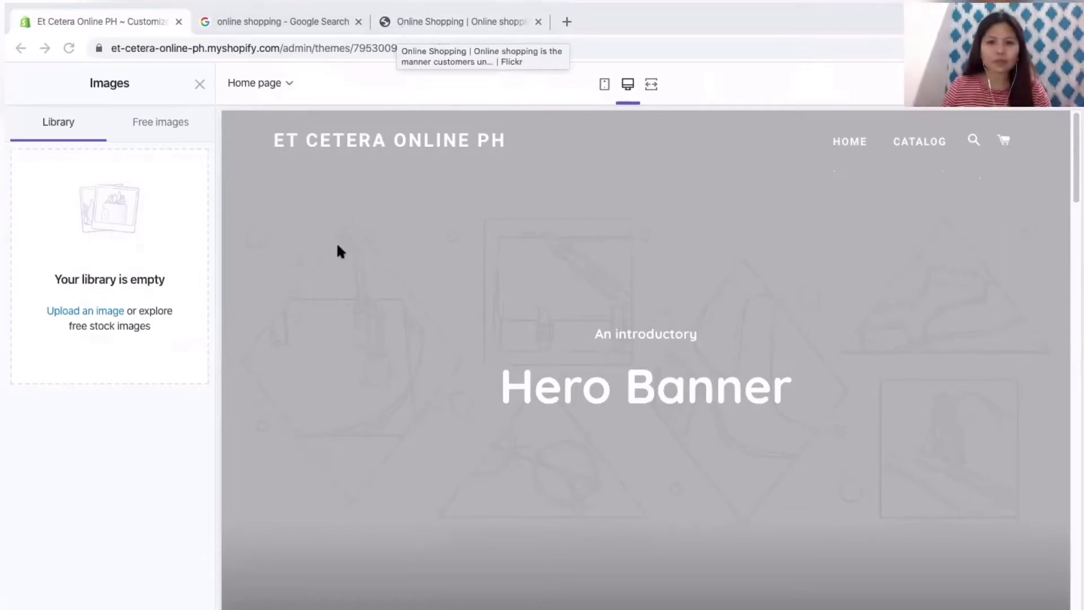
left_click(255, 25)
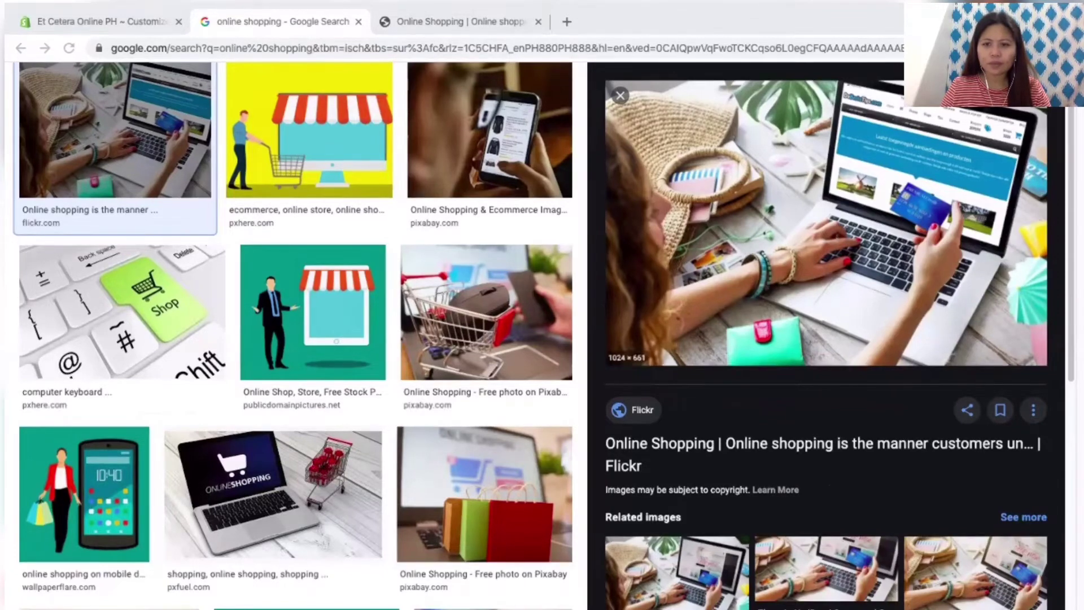
Step: Copy the green Shop keyboard photo from the Google results and return to the Shopify editor
key("ctrl+Page_Up")
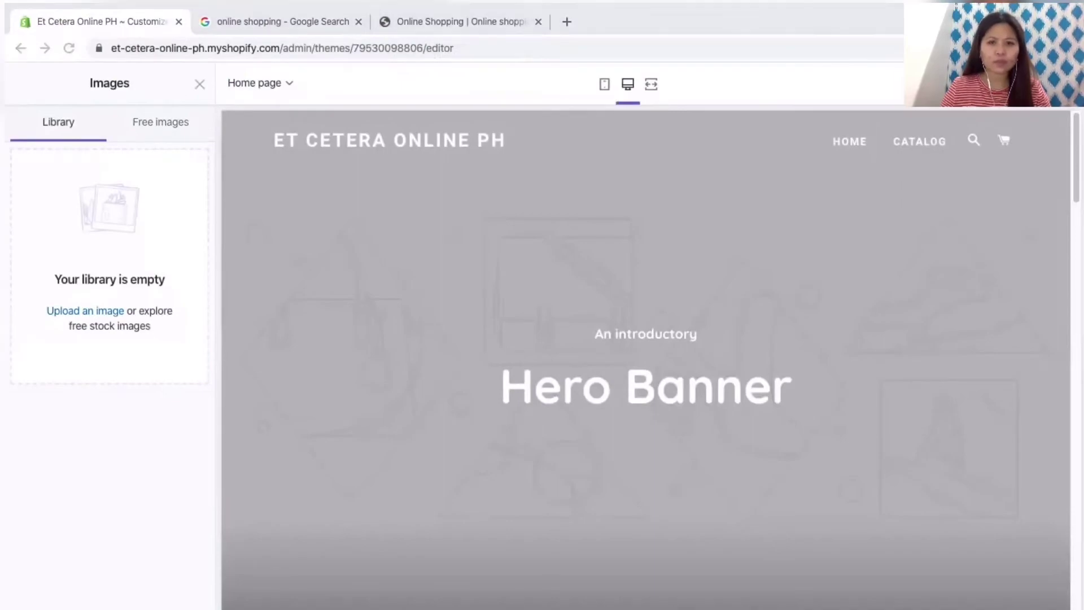
key("ctrl+Page_Down")
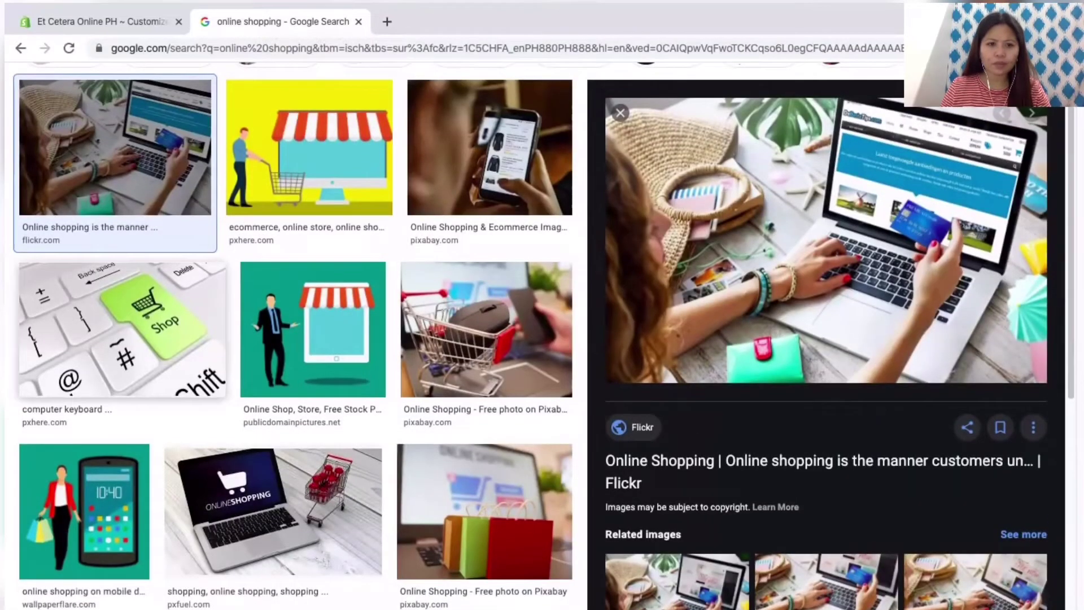
left_click(122, 327)
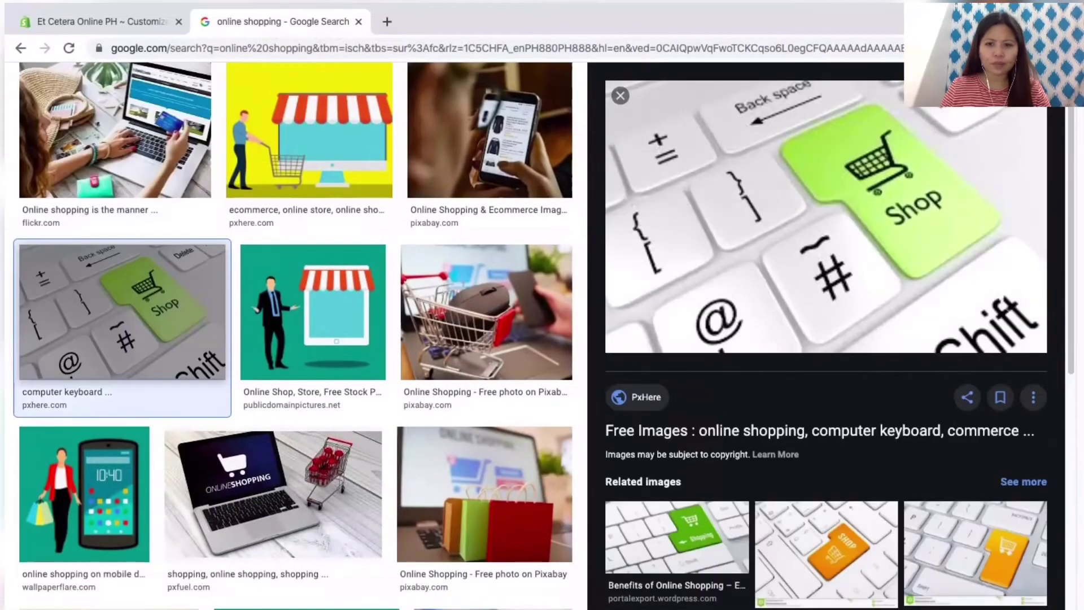
right_click(796, 289)
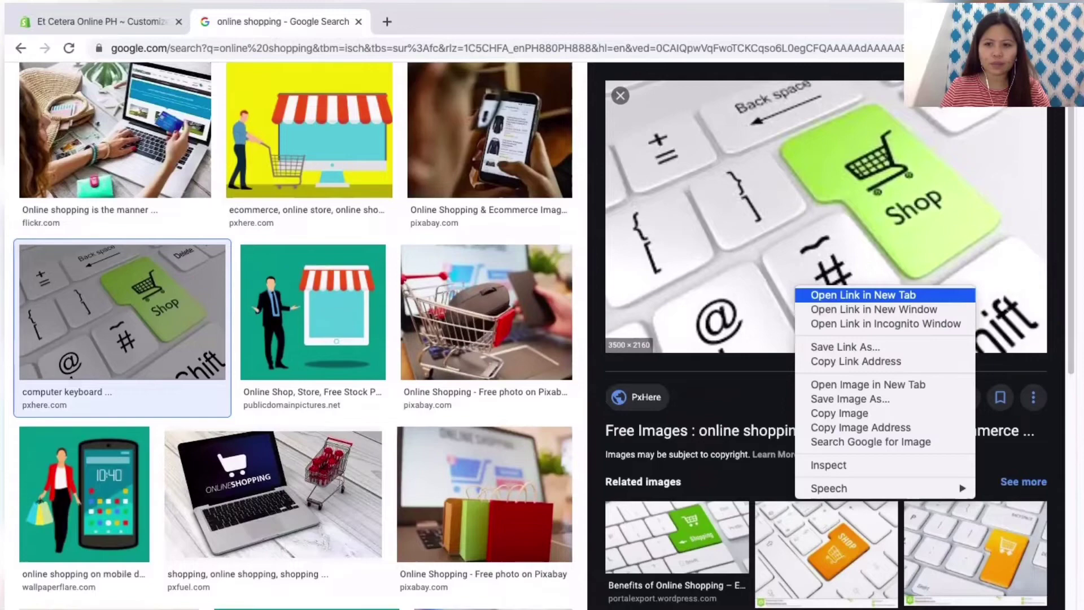
key("Escape")
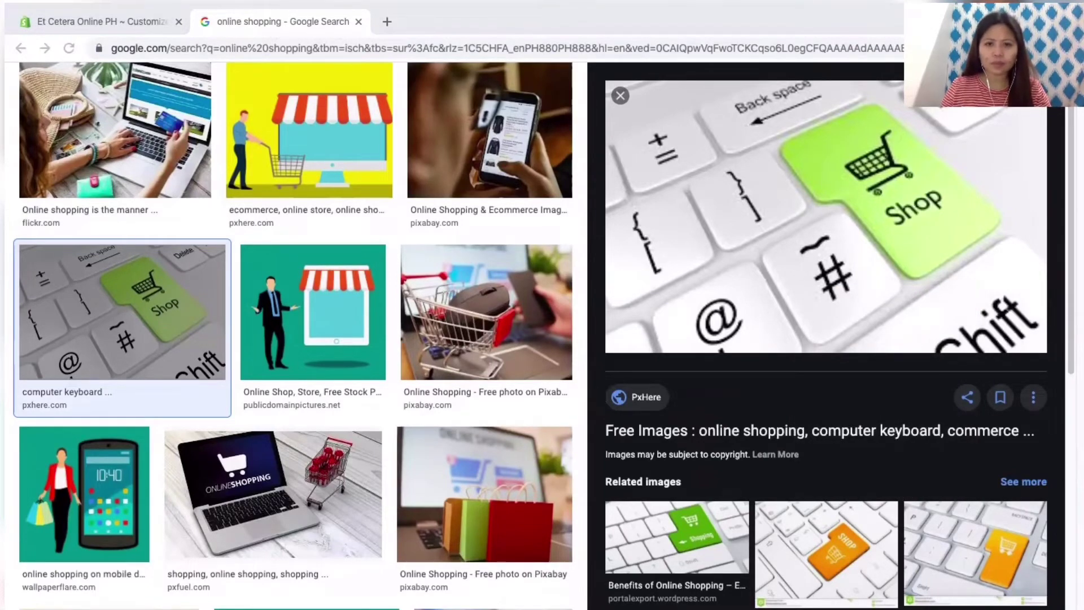
key("ctrl+1")
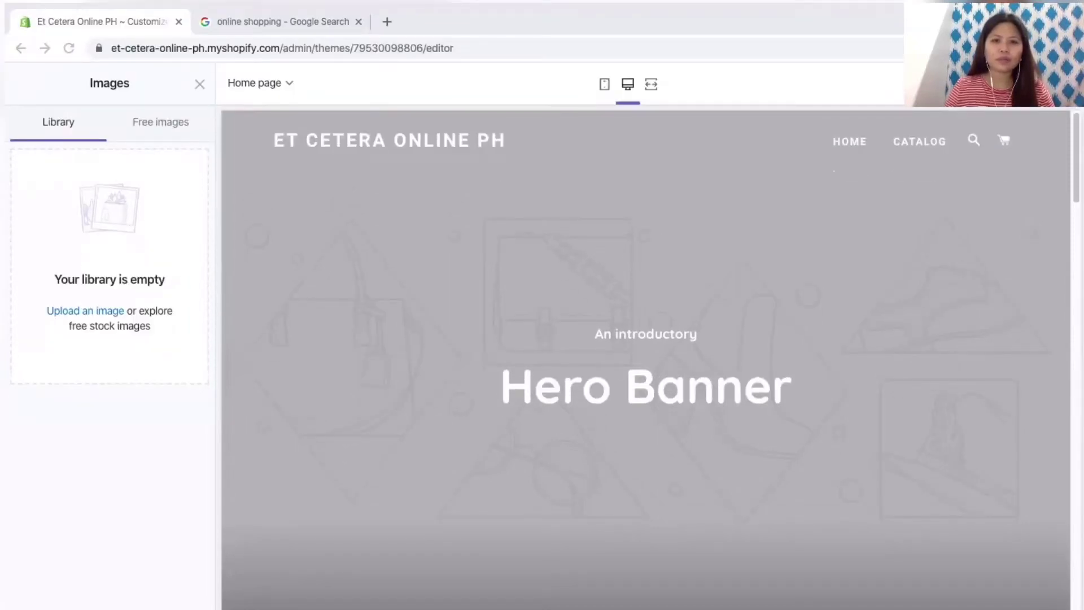
Step: Paste the keyboard image into the library and search free images for 'shopping online'
key("Return")
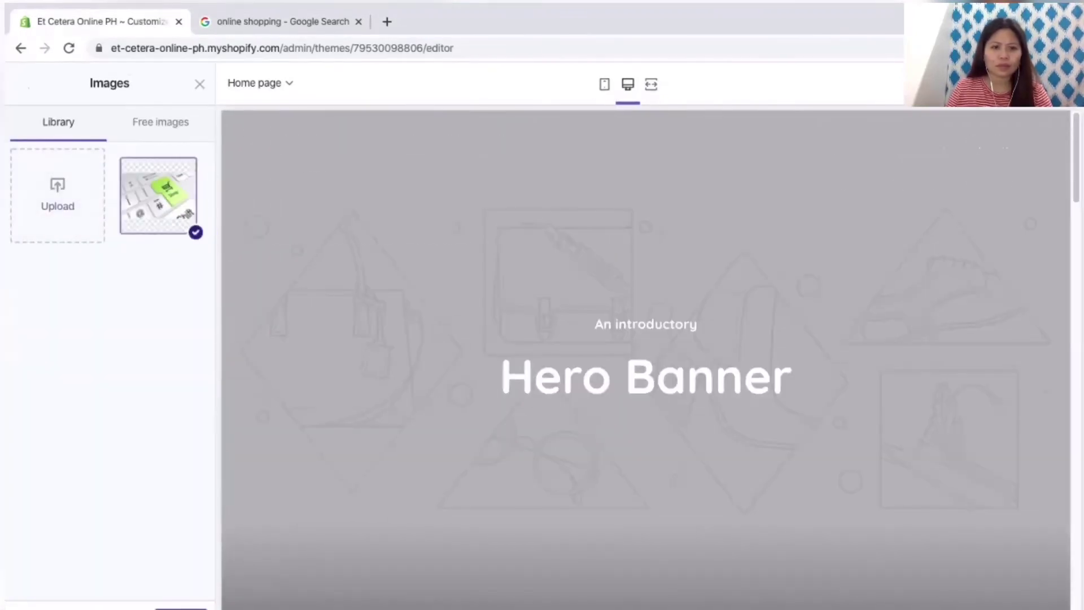
left_click(160, 122)
left_click(110, 168)
type("shopping pro")
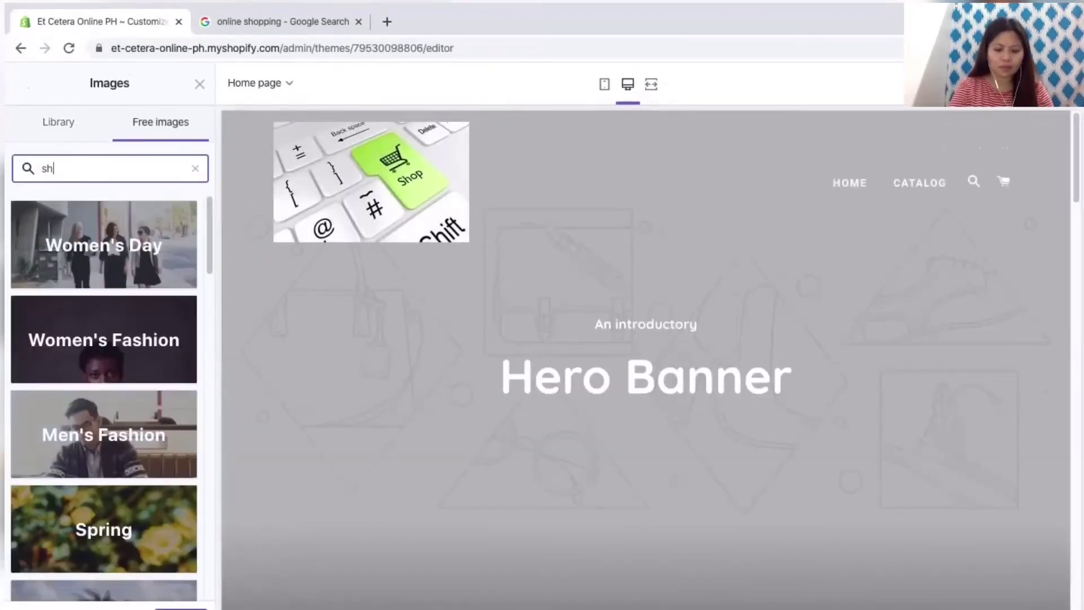
key("BackSpace")
key("BackSpace")
key("BackSpace")
key("BackSpace")
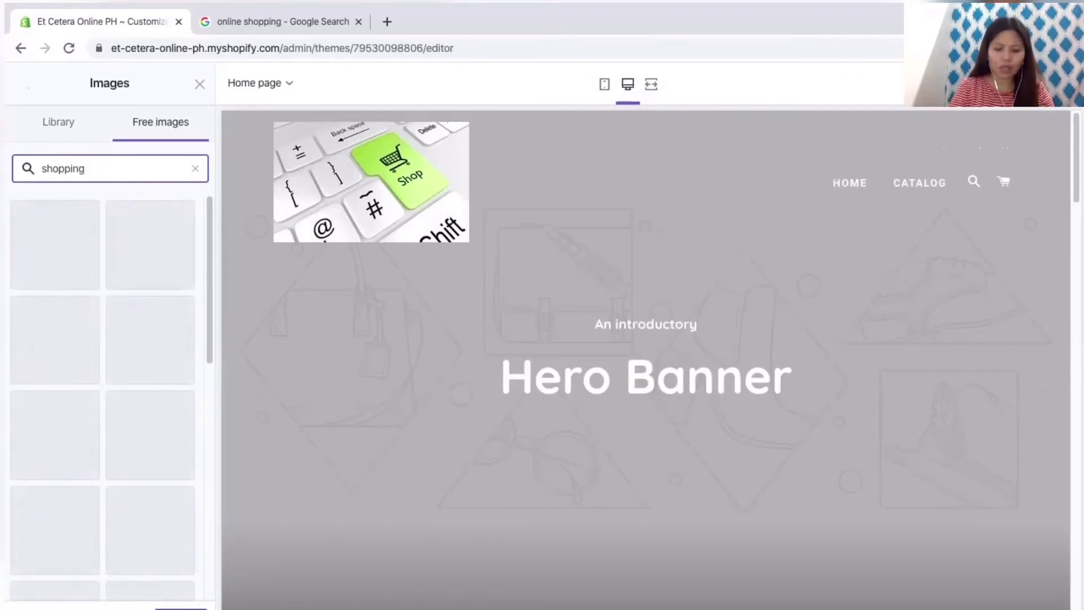
type("on")
key("BackSpace")
key("BackSpace")
key("BackSpace")
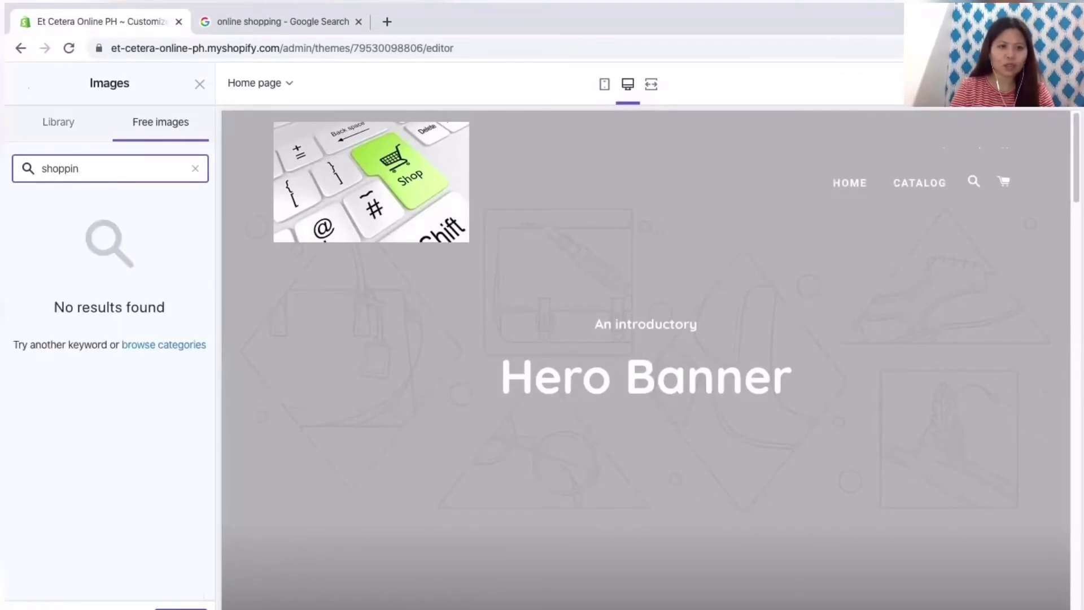
type("g online")
Step: Browse the free results, then go back to the Library and close the picker, keeping the keyboard logo
scroll(107, 395, "down", 1)
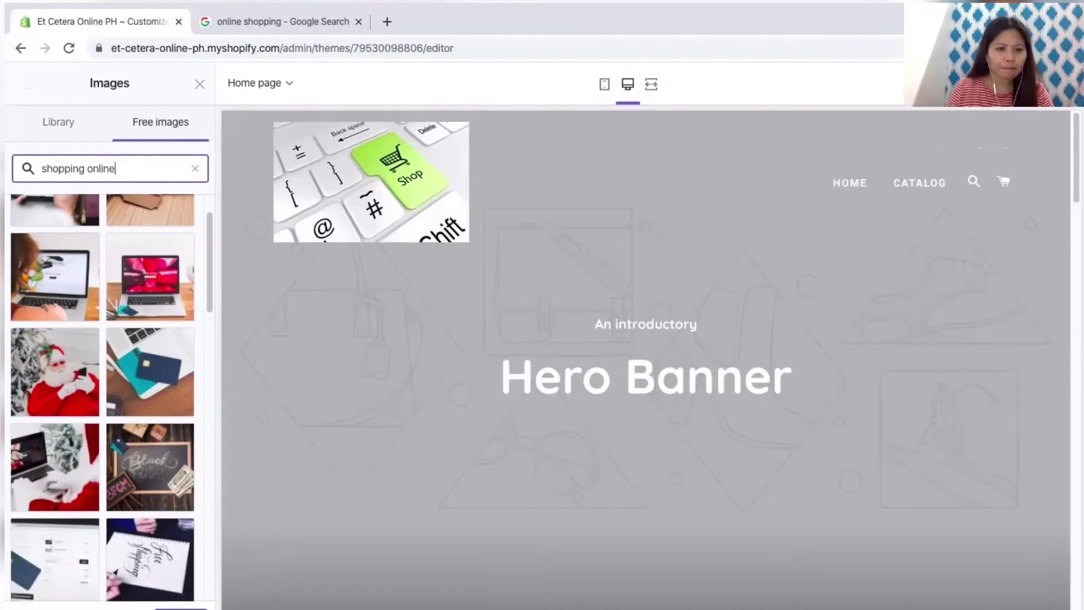
scroll(107, 395, "down", 5)
scroll(108, 396, "down", 12)
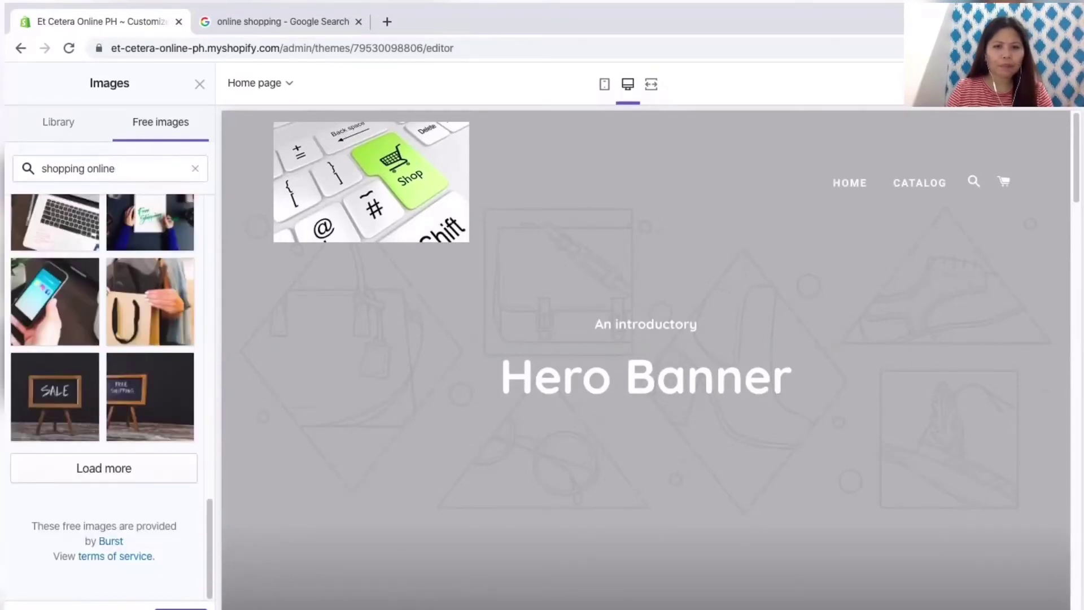
left_click(58, 122)
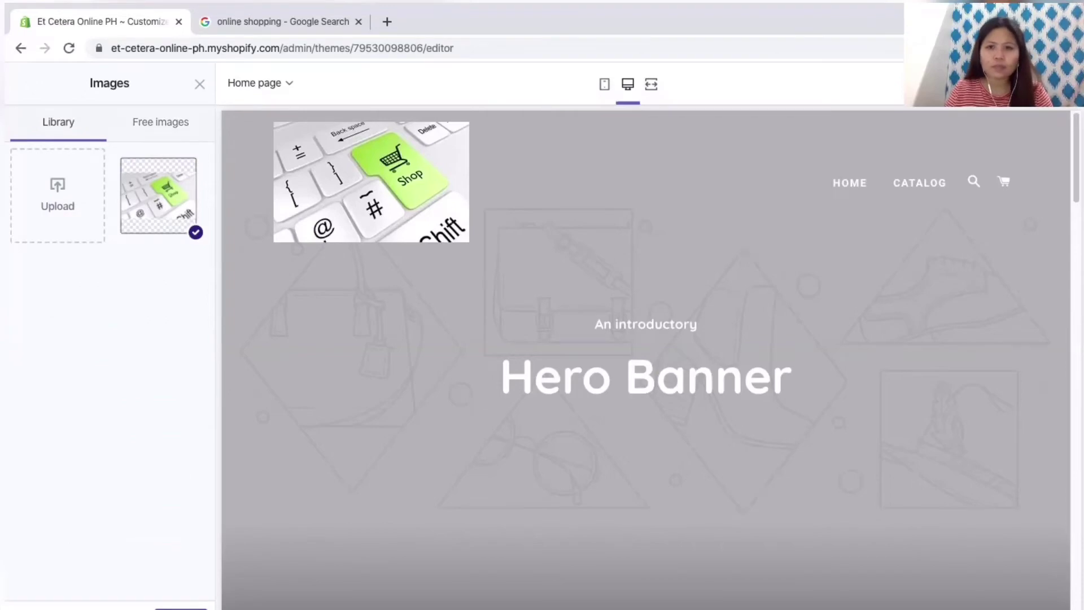
left_click(651, 84)
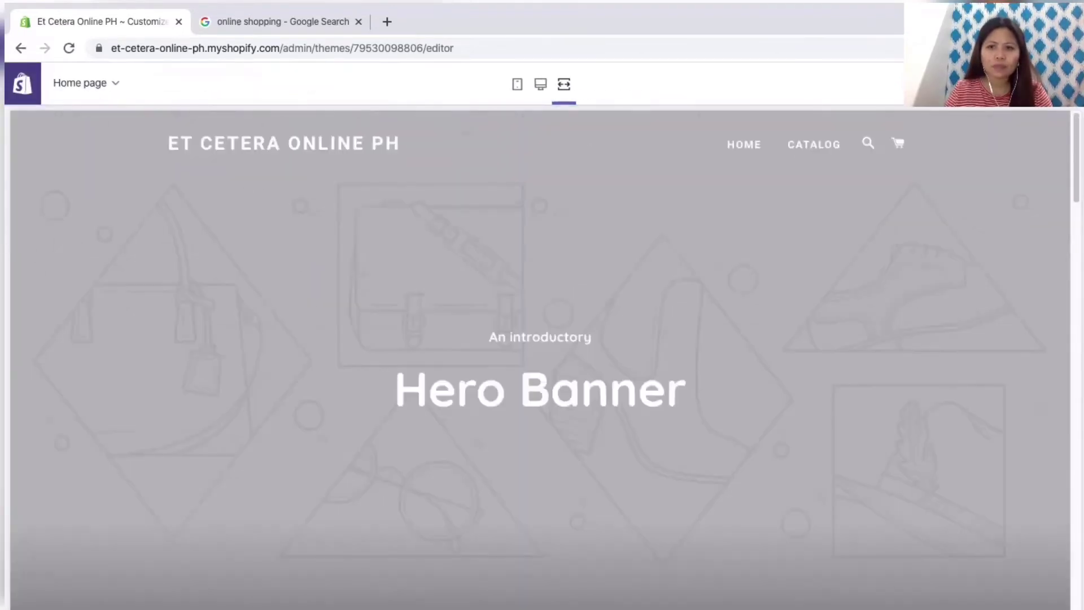
Step: Restore the desktop preview and review the Header's logo and transparent link colour settings
left_click(541, 84)
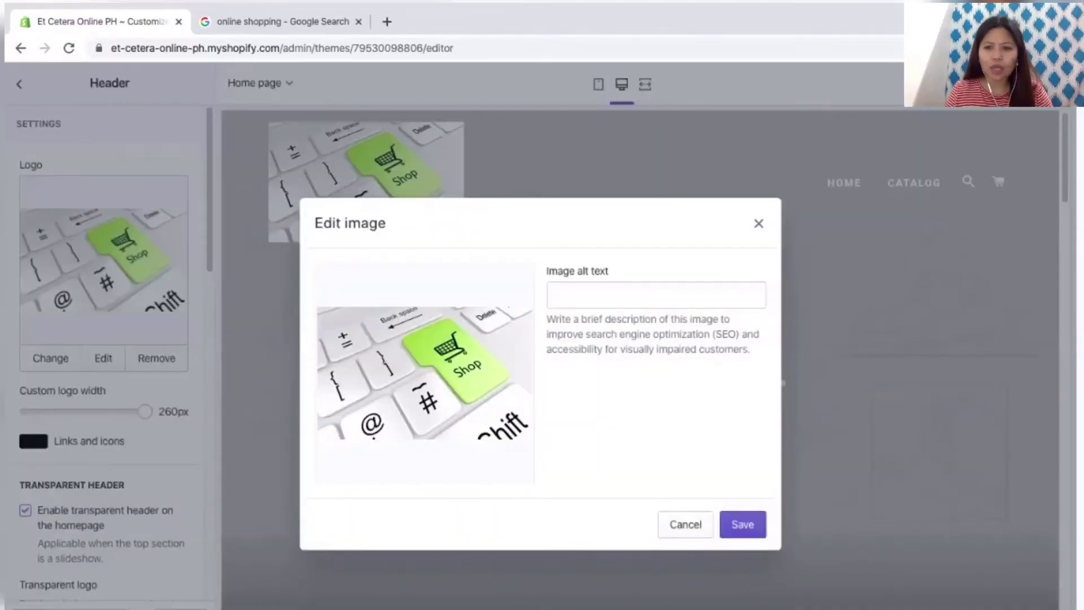
key("Escape")
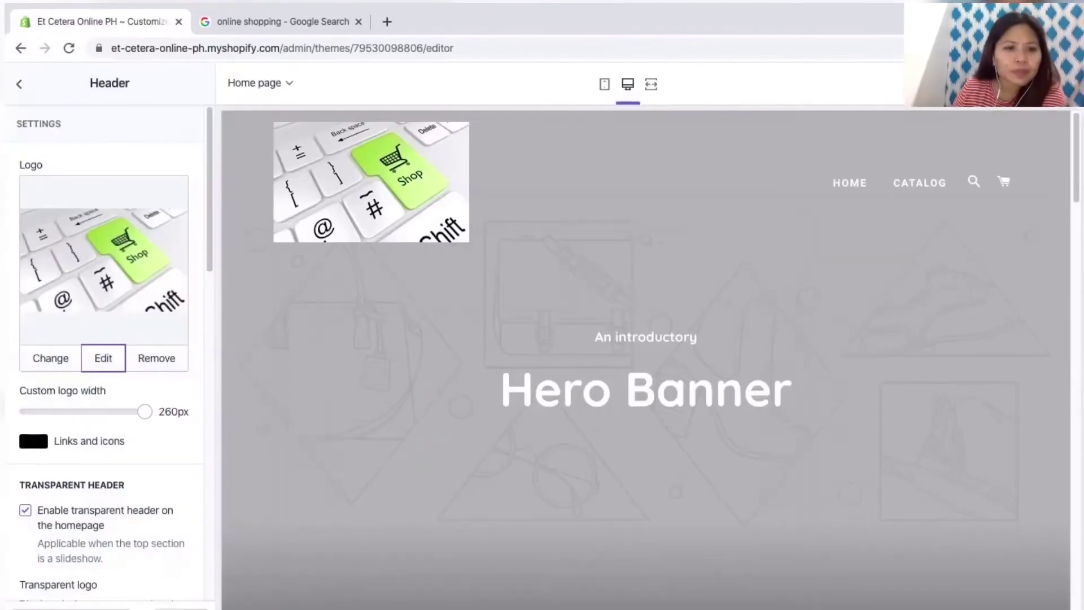
scroll(104, 339, "down", 2)
scroll(104, 339, "down", 5)
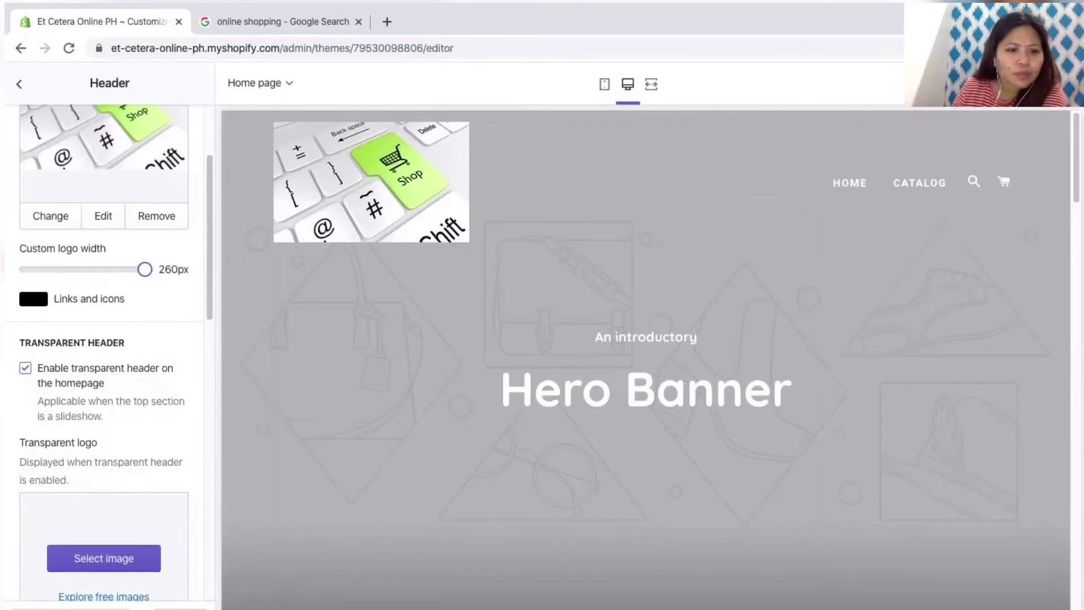
left_click(34, 477)
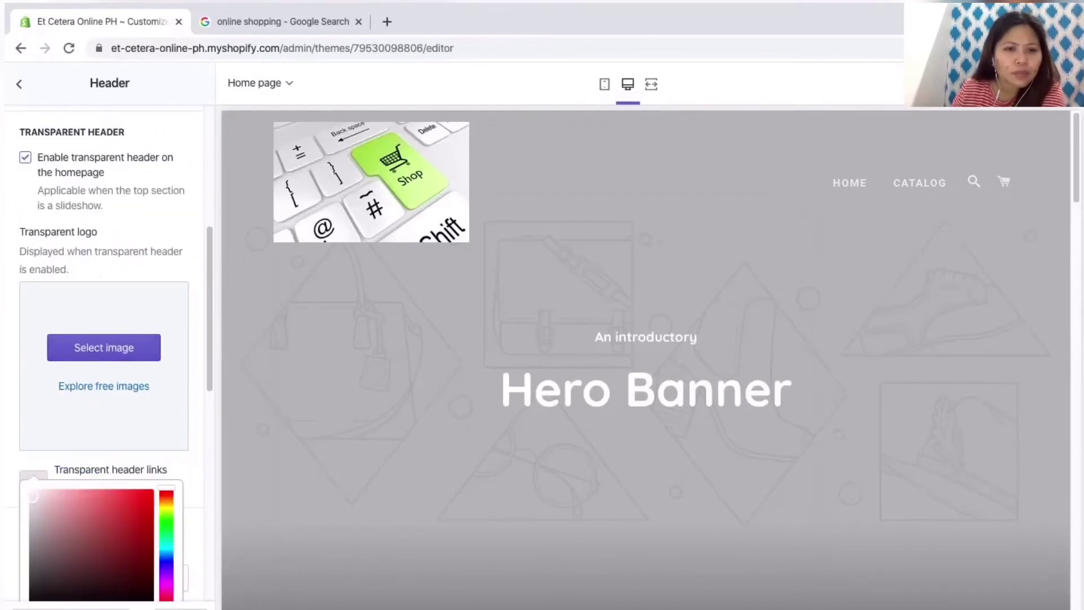
key("F5")
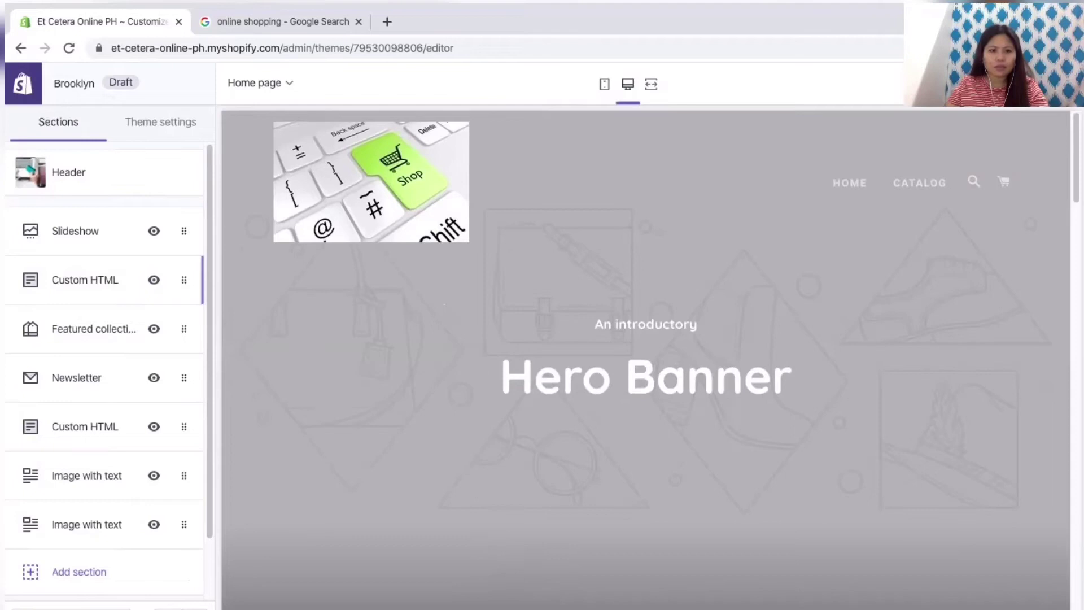
Step: Keep editing the Home page and scroll the preview down to the Featured collection section
left_click(259, 83)
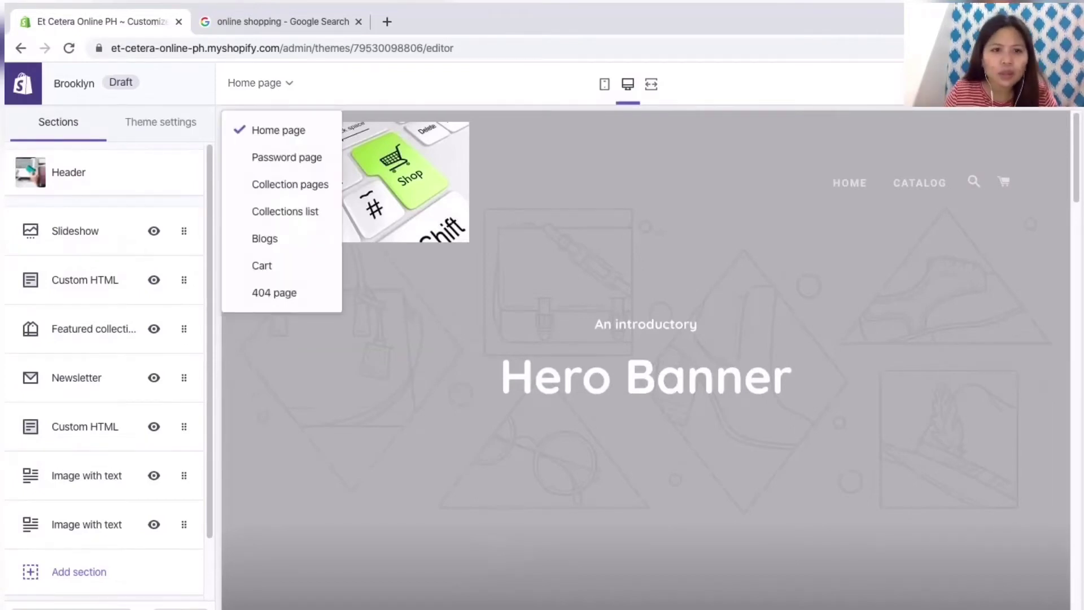
left_click(260, 83)
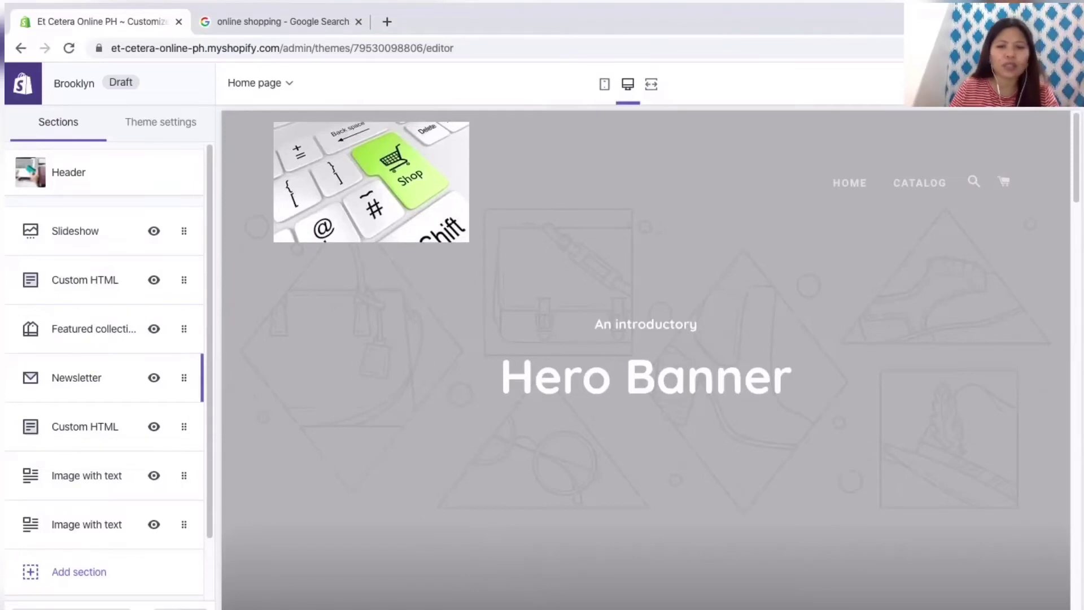
scroll(646, 361, "down", 10)
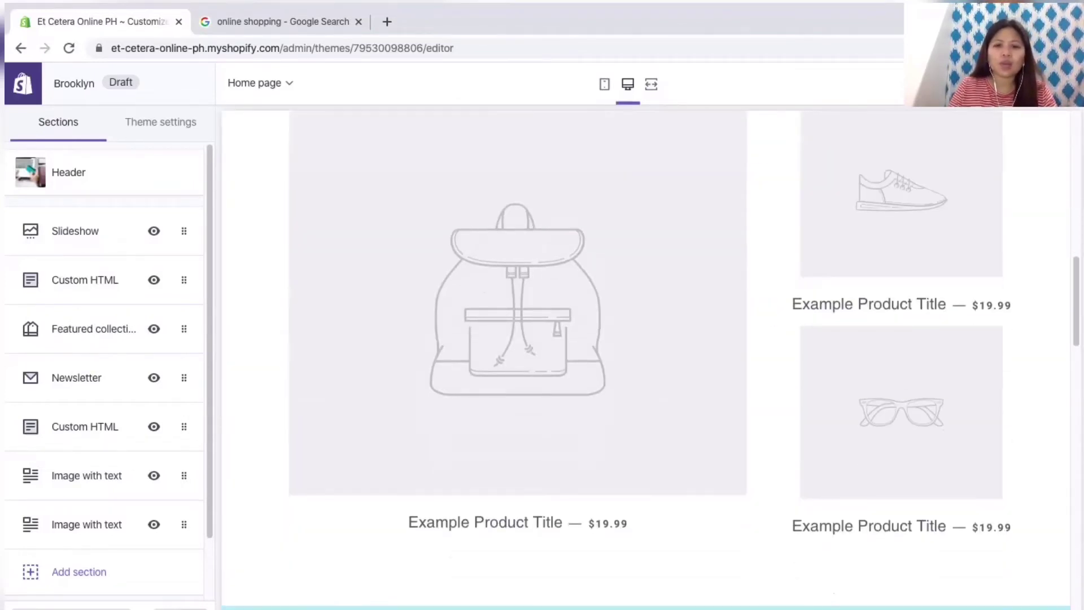
scroll(647, 362, "up", 3)
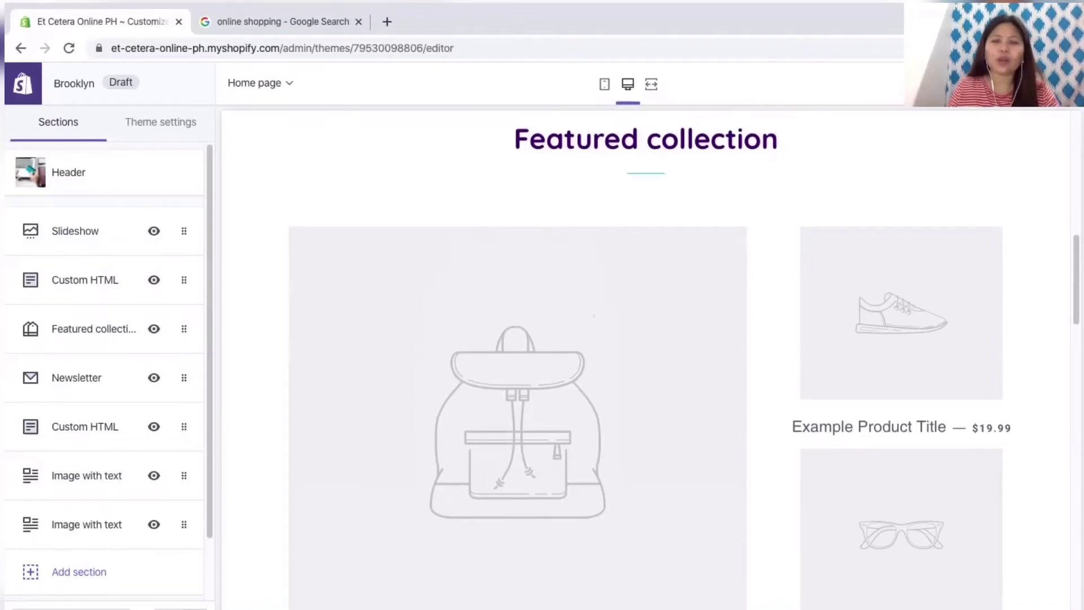
scroll(646, 361, "down", 3)
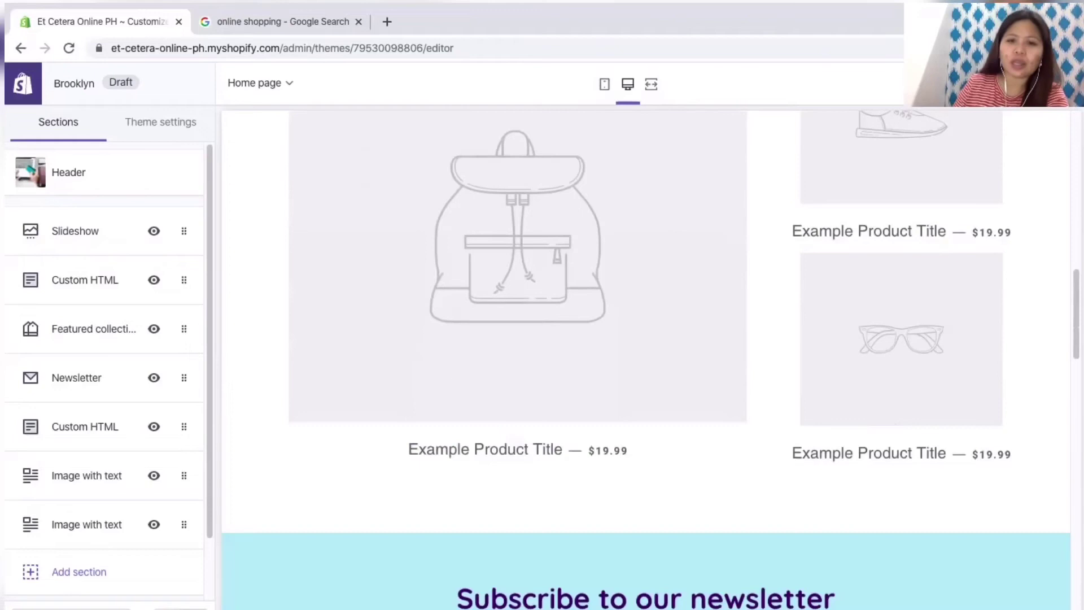
scroll(647, 362, "down", 3)
scroll(647, 361, "up", 5)
scroll(647, 361, "down", 2)
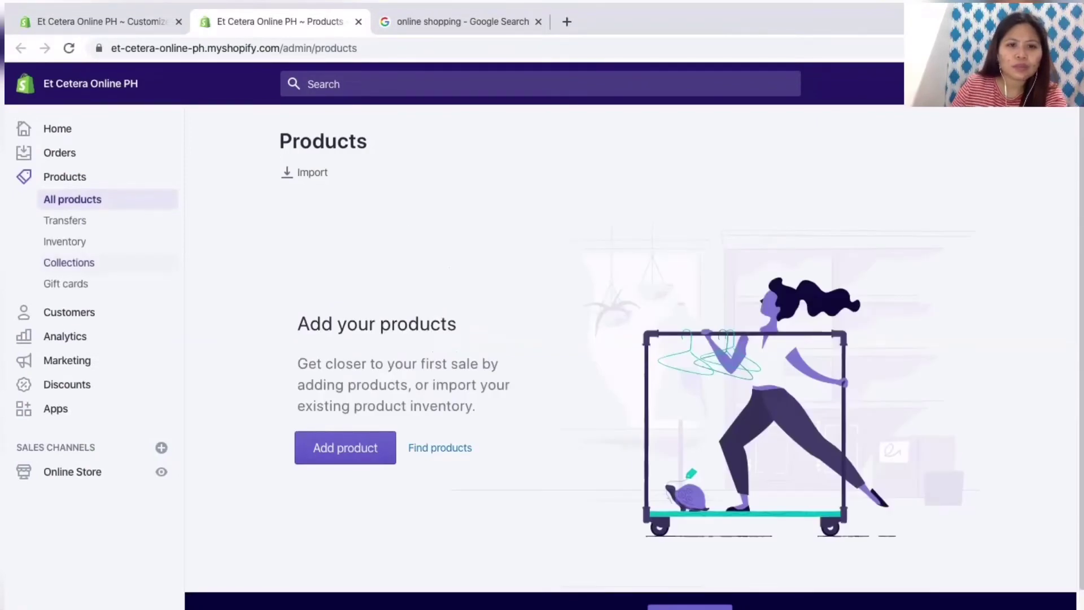
Step: Close the Products tab and start a new collection from the Featured collection section's collection picker
scroll(631, 360, "down", 2)
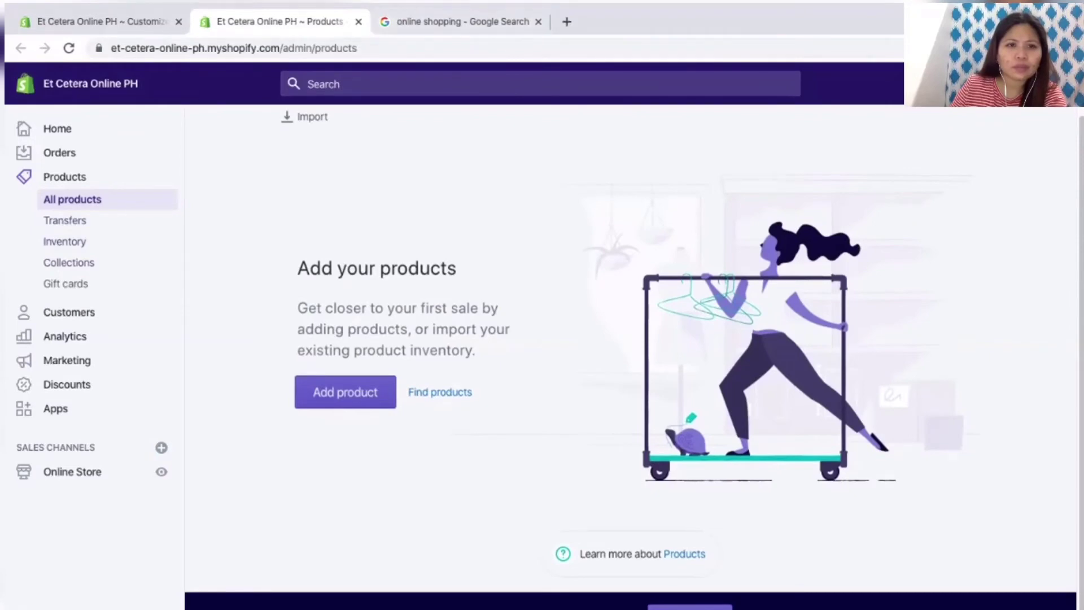
left_click(357, 21)
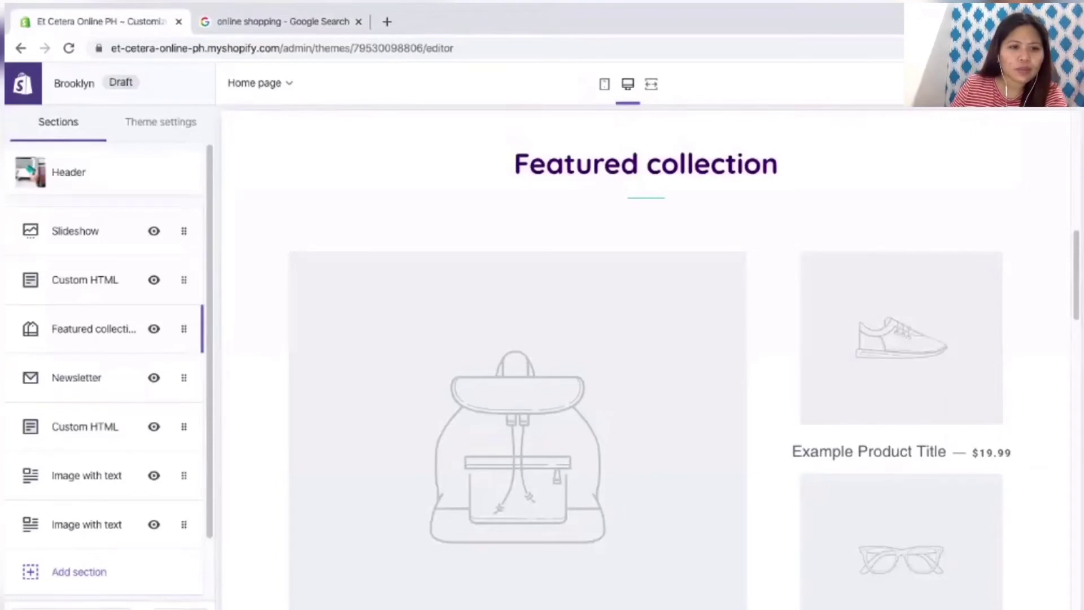
left_click(94, 329)
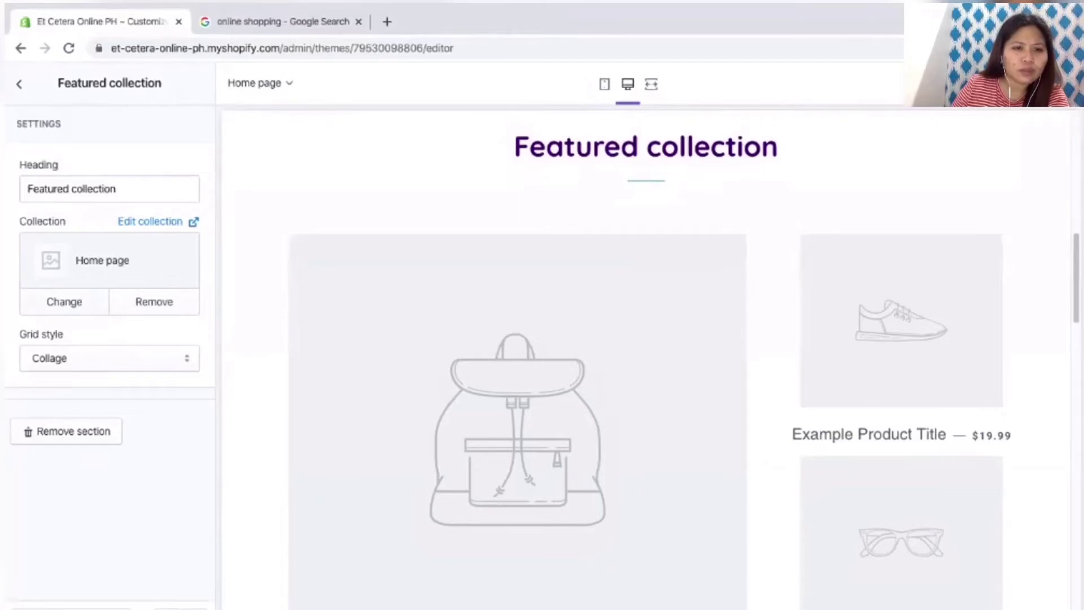
left_click(64, 302)
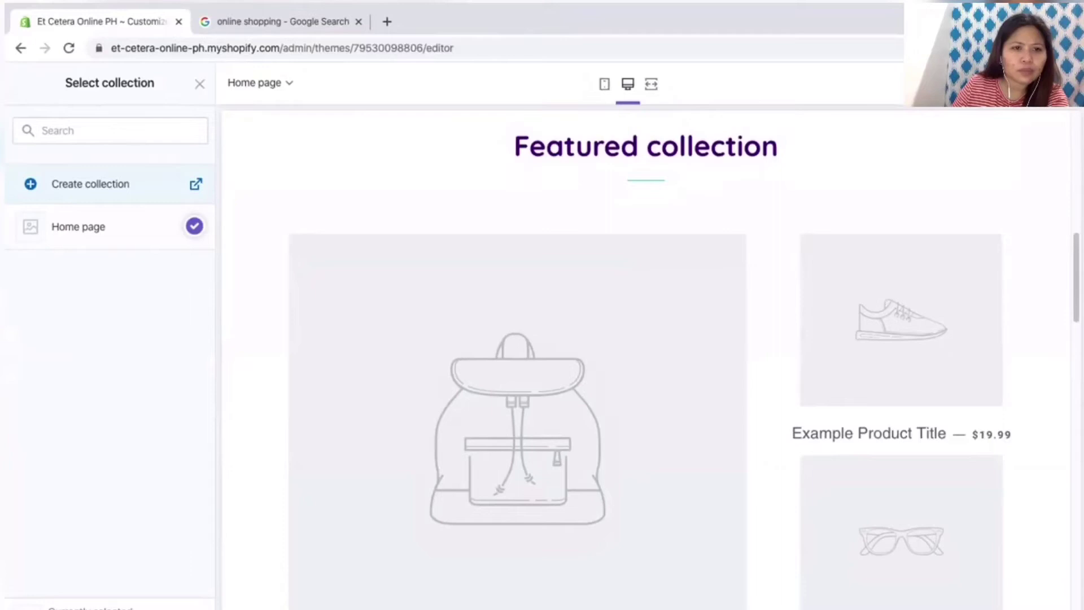
left_click(91, 184)
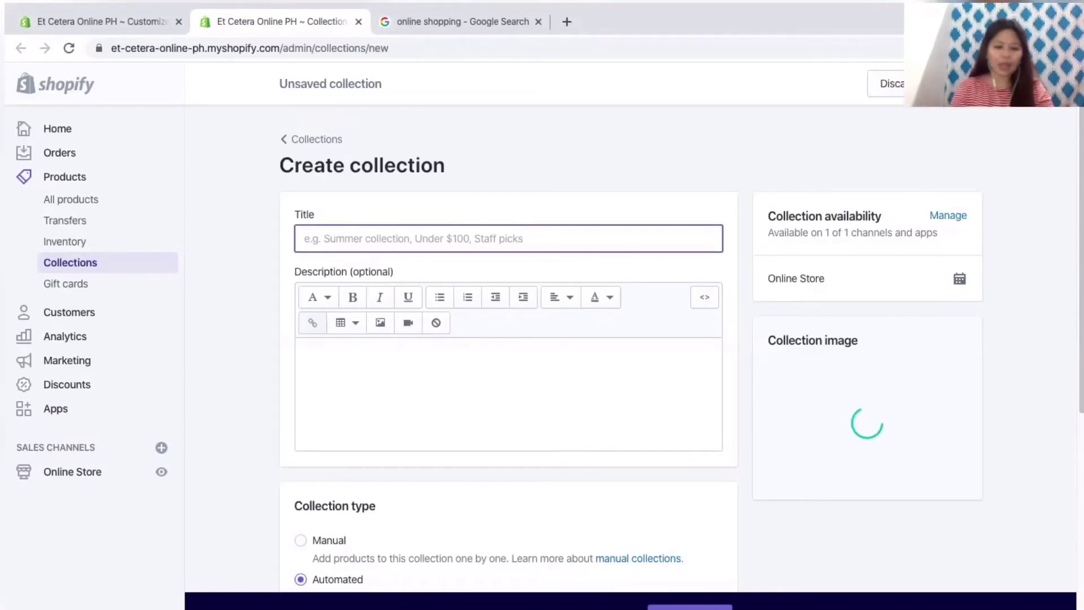
Step: Title the new collection 'Mini Rechargeable Solar Fan'
type("Sol")
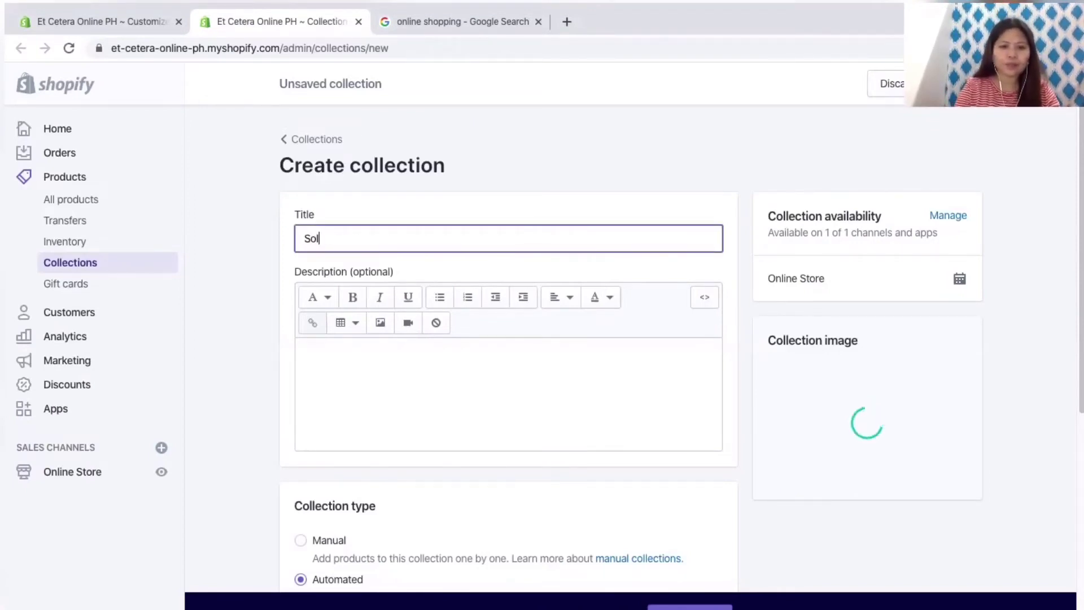
type("ar M")
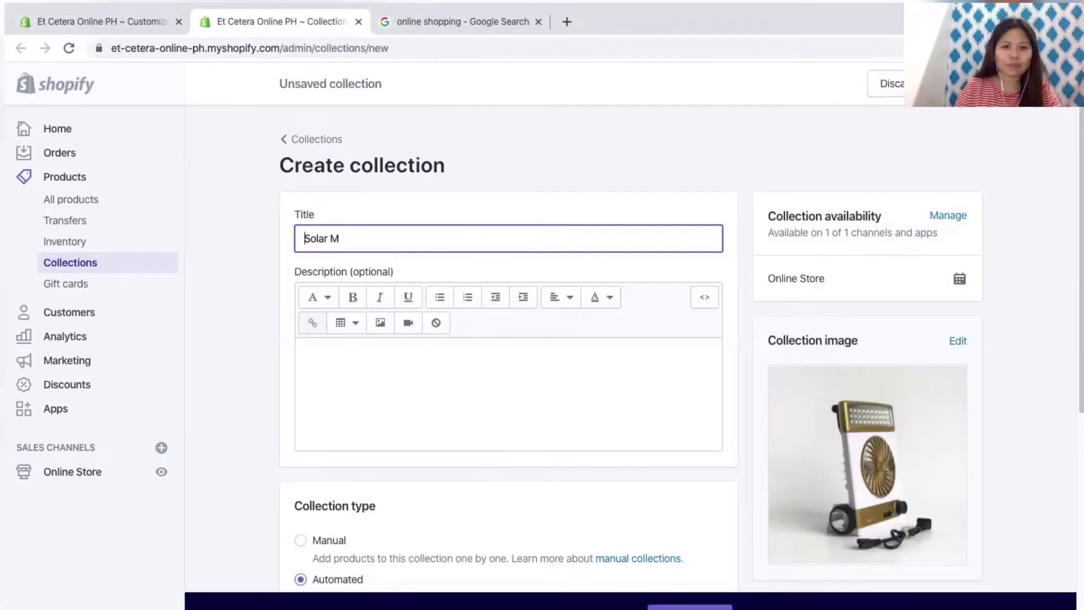
key("ctrl+a")
type("Mini Solar")
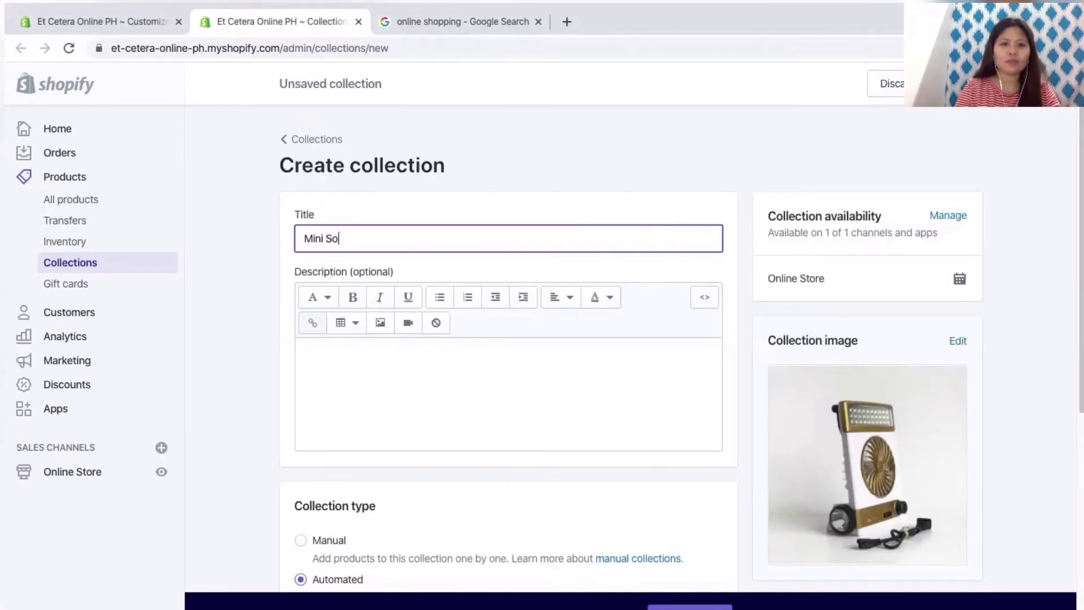
key("BackSpace")
key("BackSpace")
key("BackSpace")
key("BackSpace")
key("BackSpace")
type("Rechae")
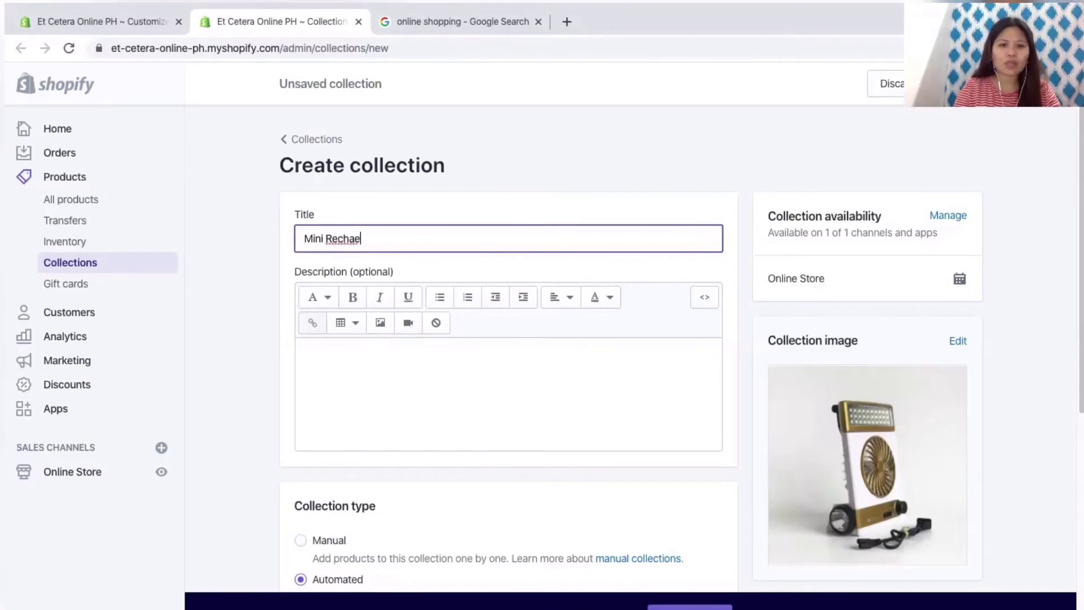
key("BackSpace")
type("rge")
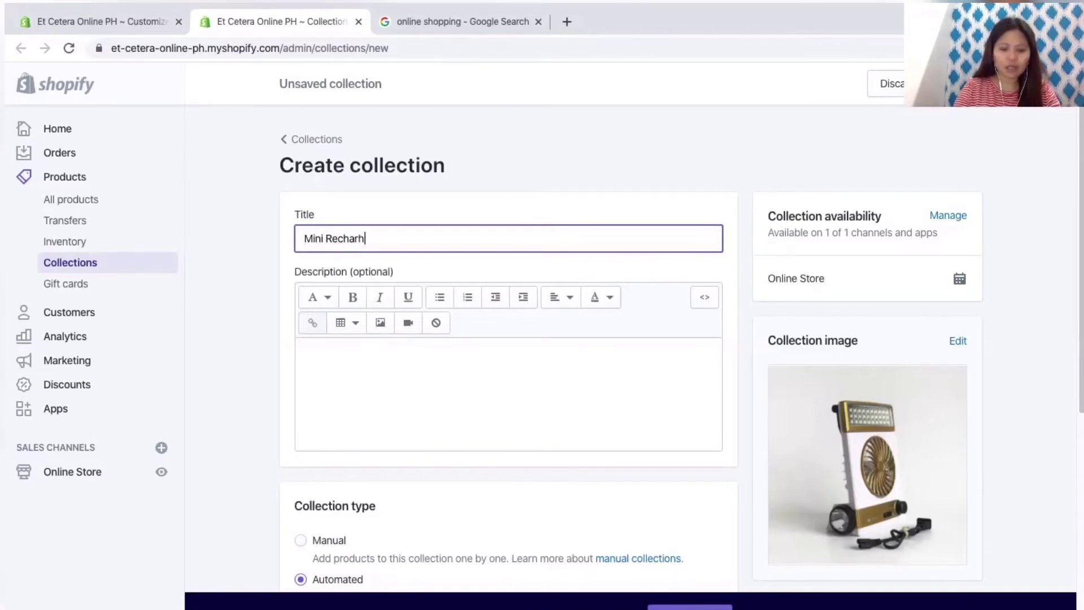
type("able ")
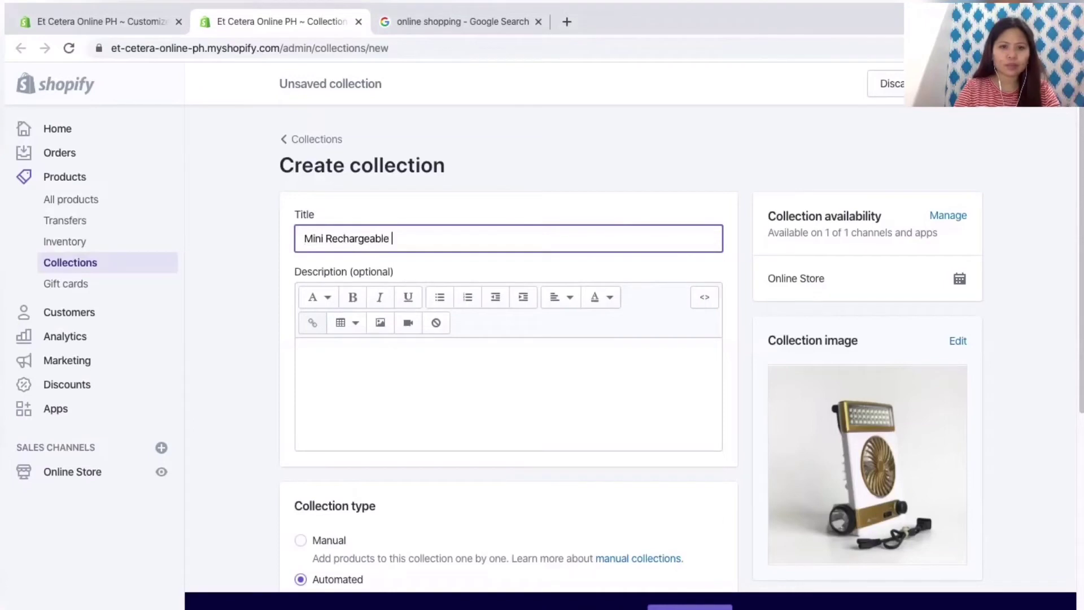
type("Sola")
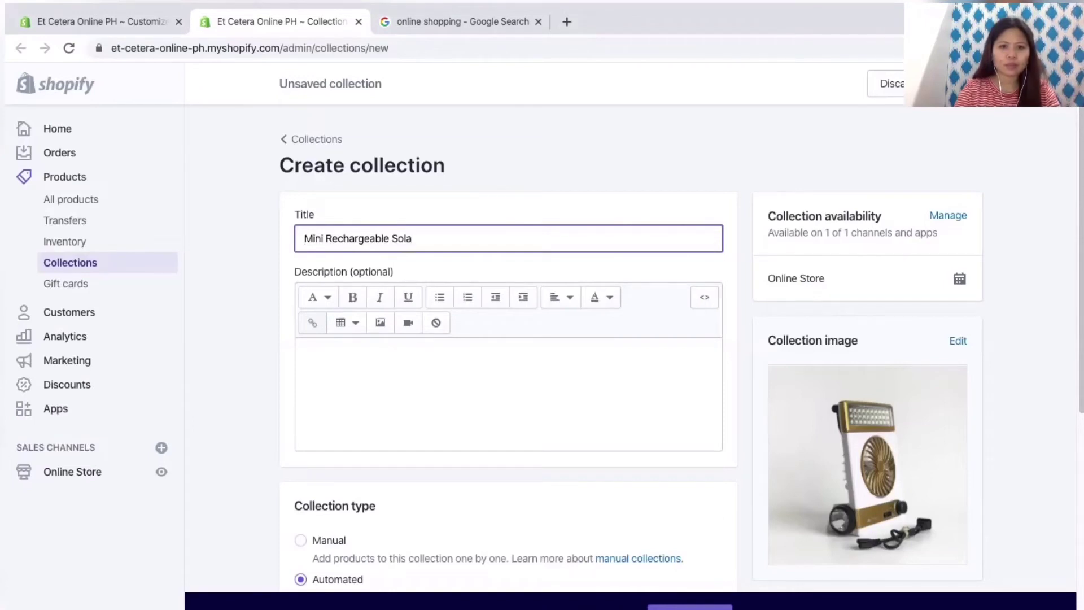
type("r Fan")
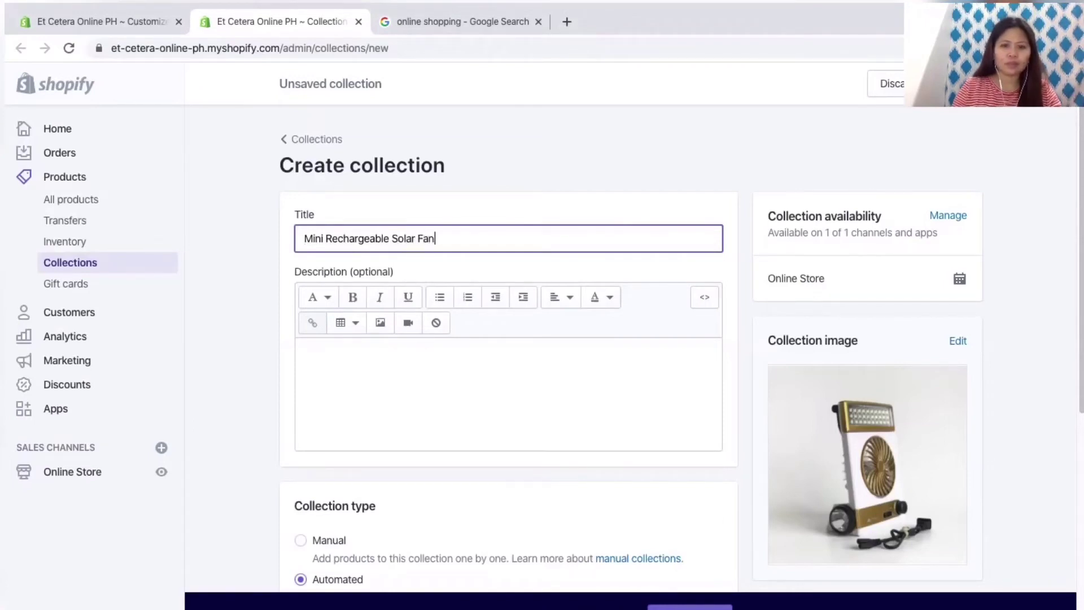
Step: Write the description 'Perfect both for outdoors and indoors.'
left_click(302, 349)
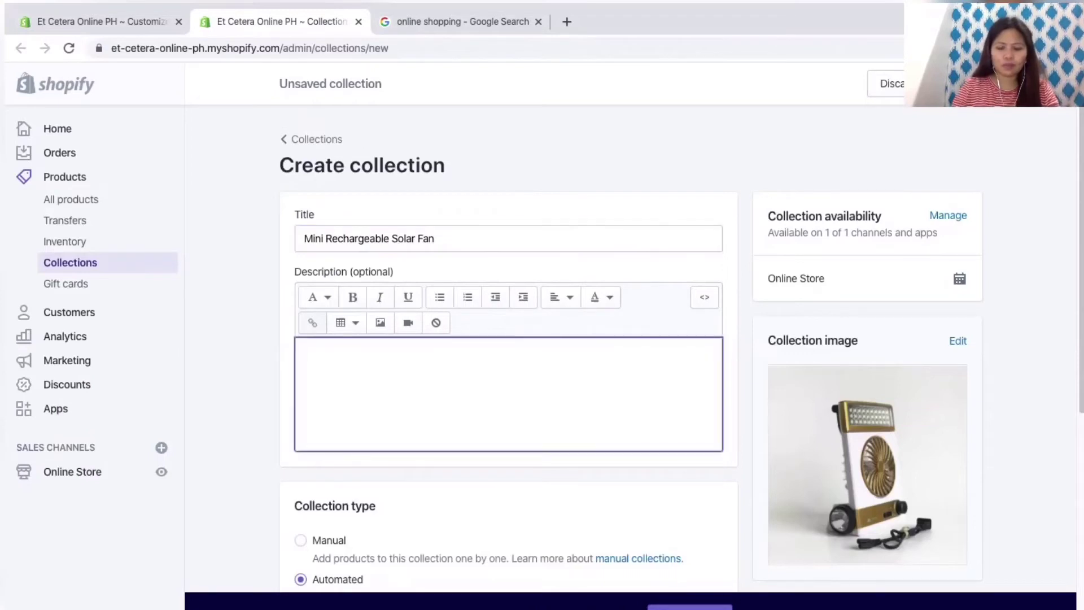
type("Per")
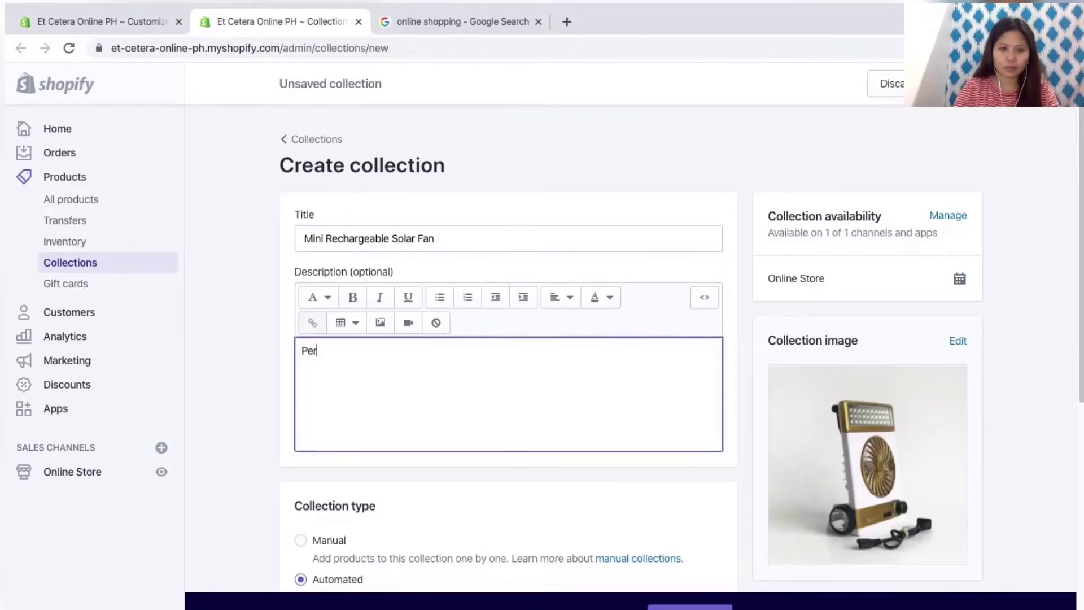
type("fect for")
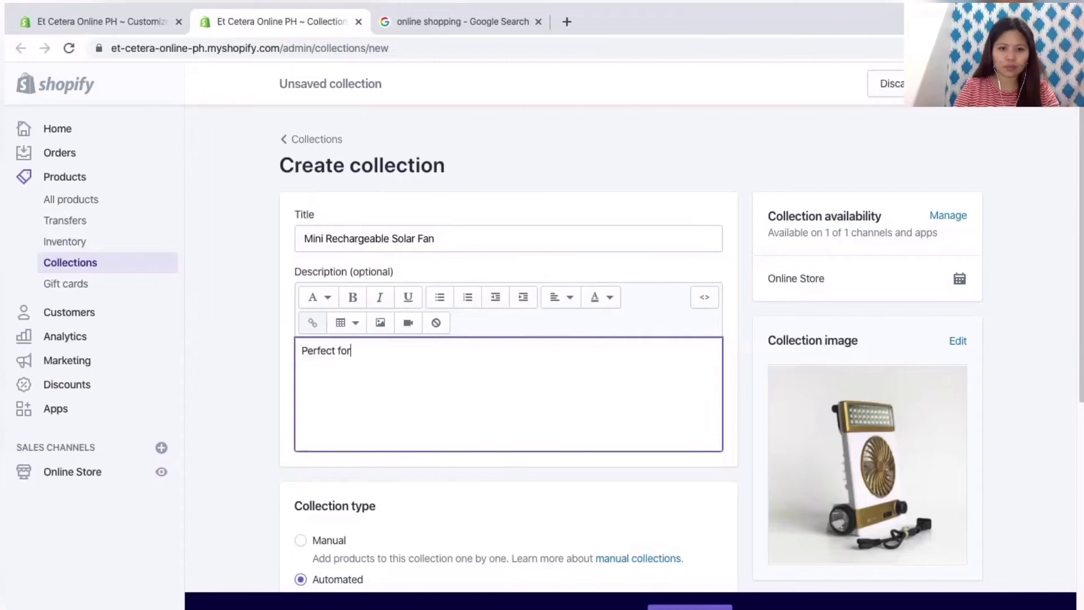
type(" outdoors ")
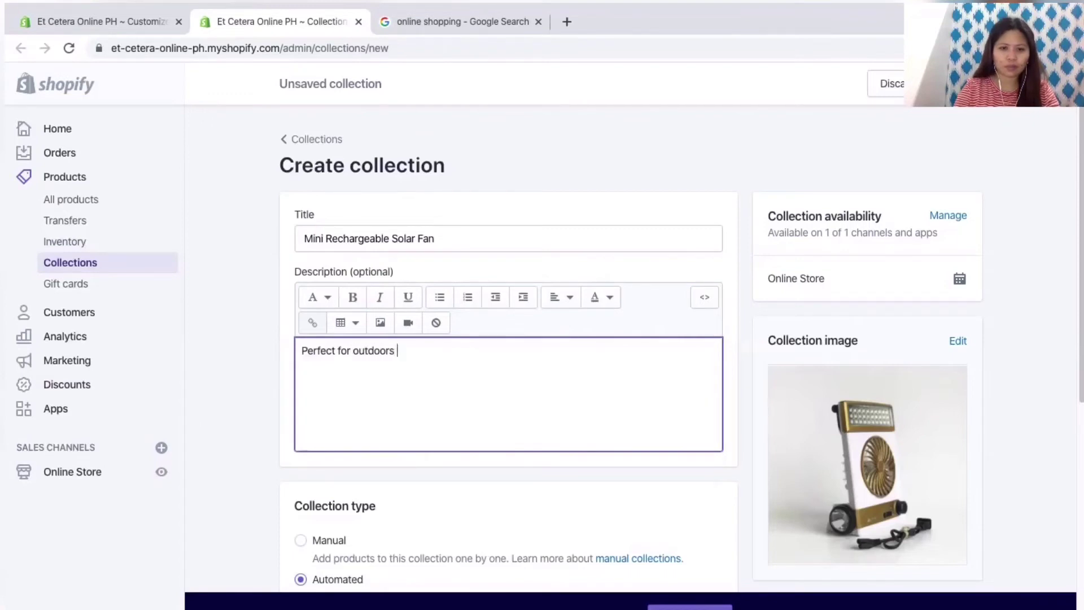
type("and")
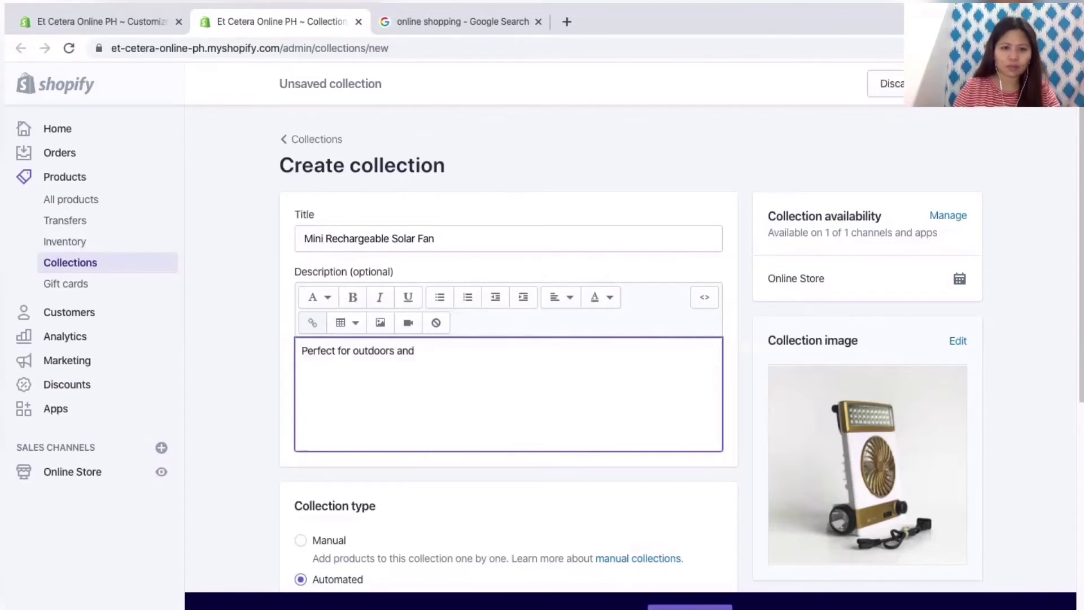
left_click(336, 351)
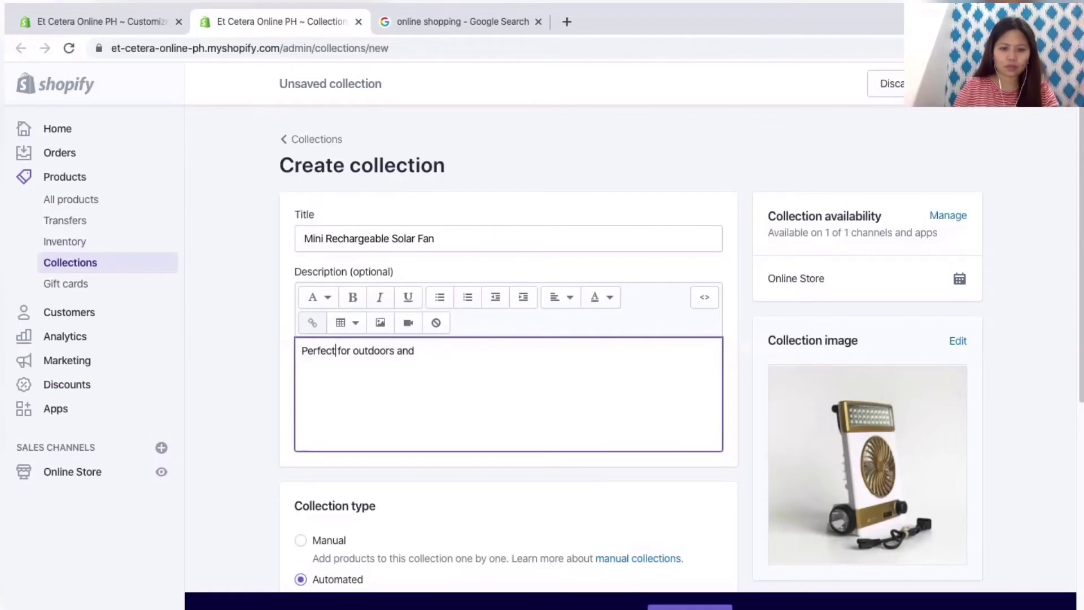
type("both")
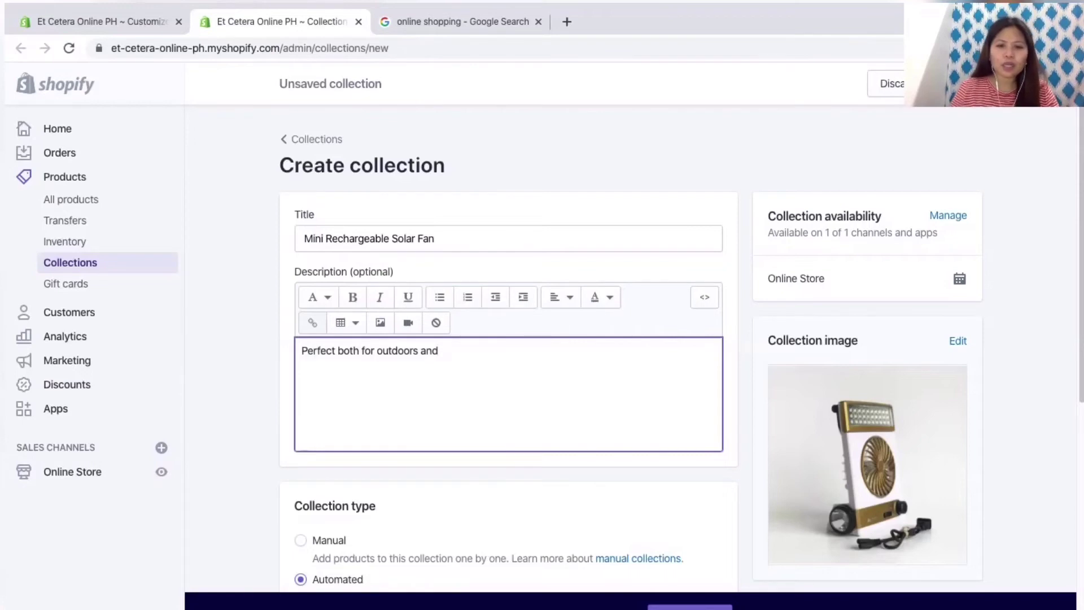
type("ind")
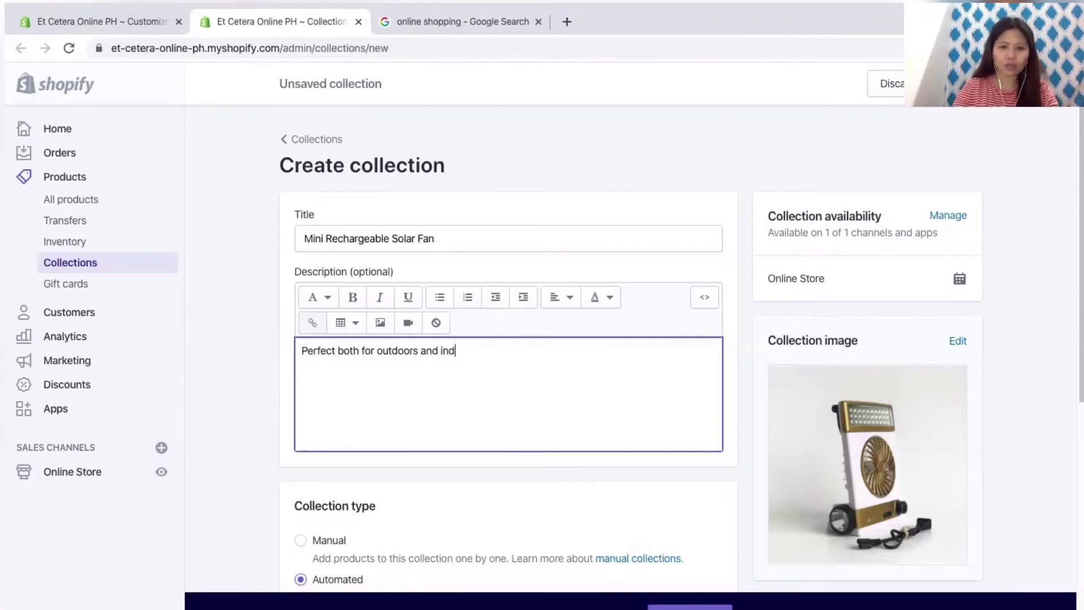
type("oors.")
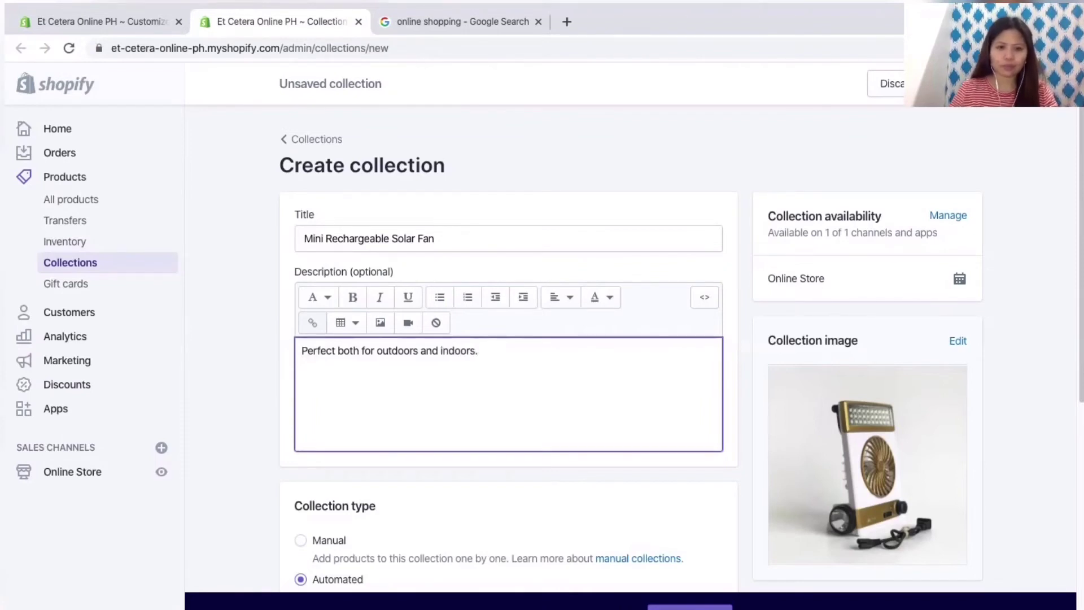
scroll(682, 358, "down", 1)
Step: Set the automated collection condition to Product tag is equal to 'Fan'
scroll(508, 338, "down", 3)
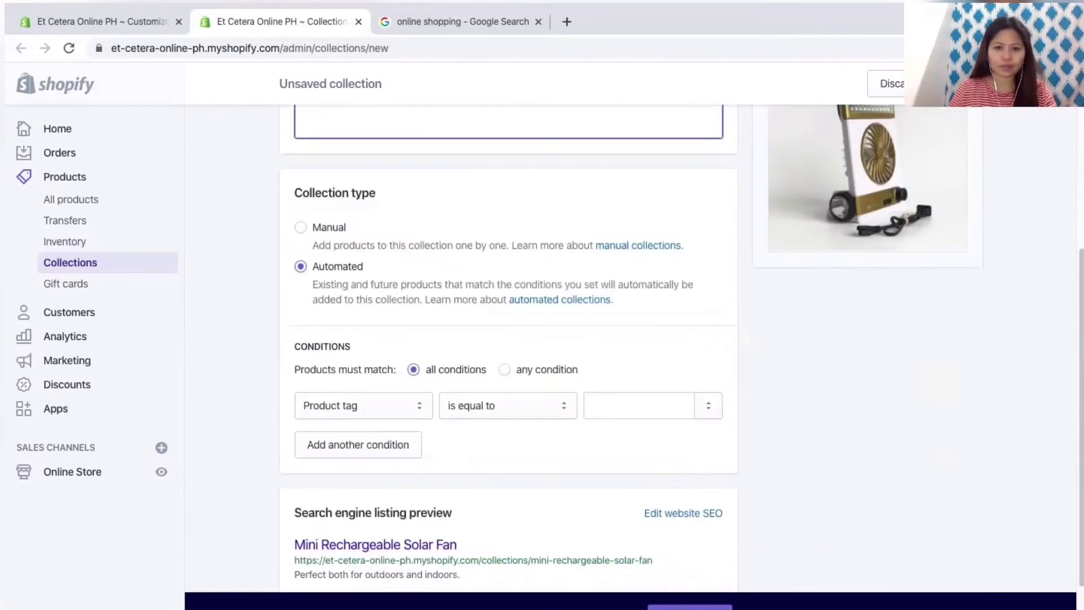
scroll(508, 339, "down", 1)
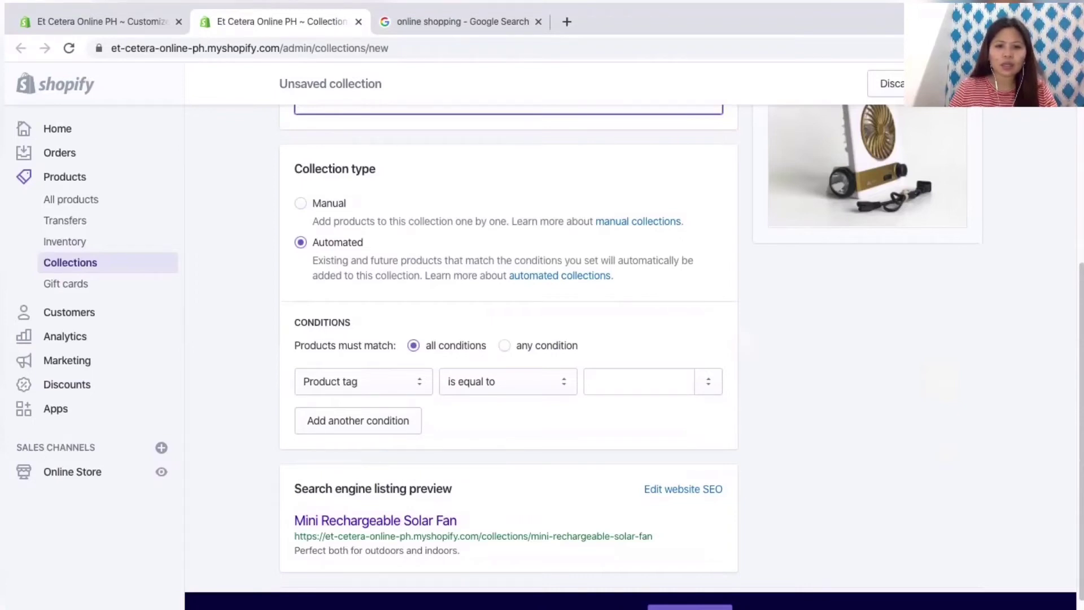
scroll(508, 338, "down", 2)
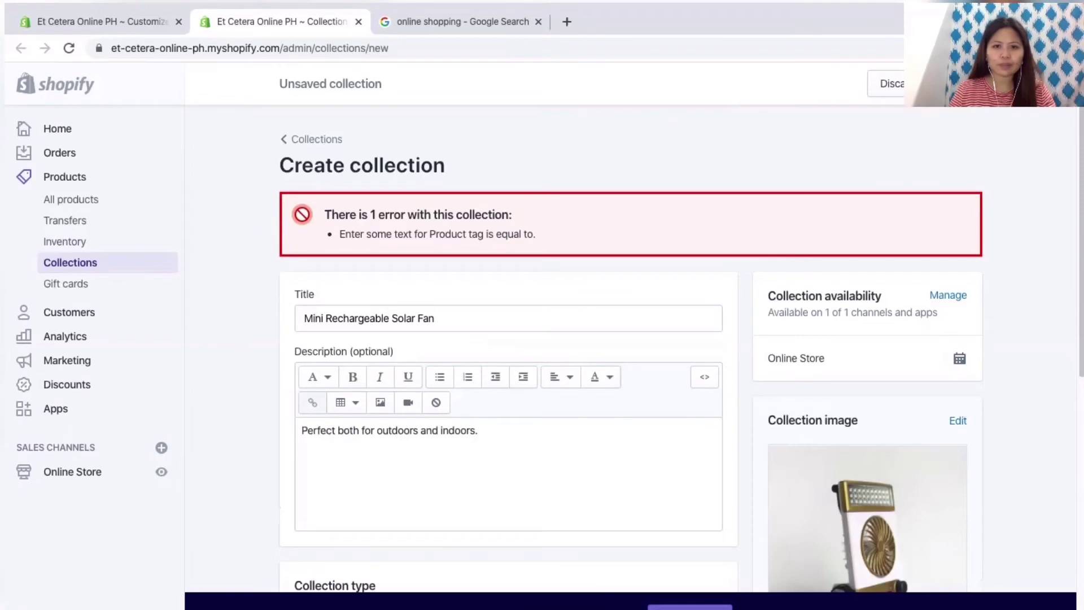
scroll(631, 338, "down", 6)
scroll(630, 339, "up", 4)
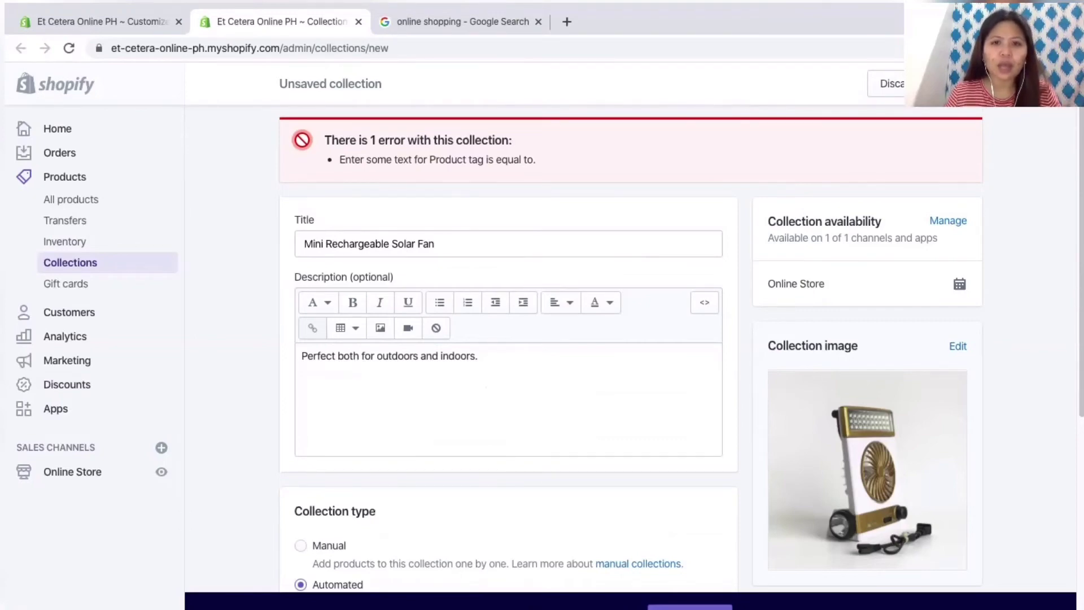
scroll(631, 339, "down", 7)
left_click(639, 314)
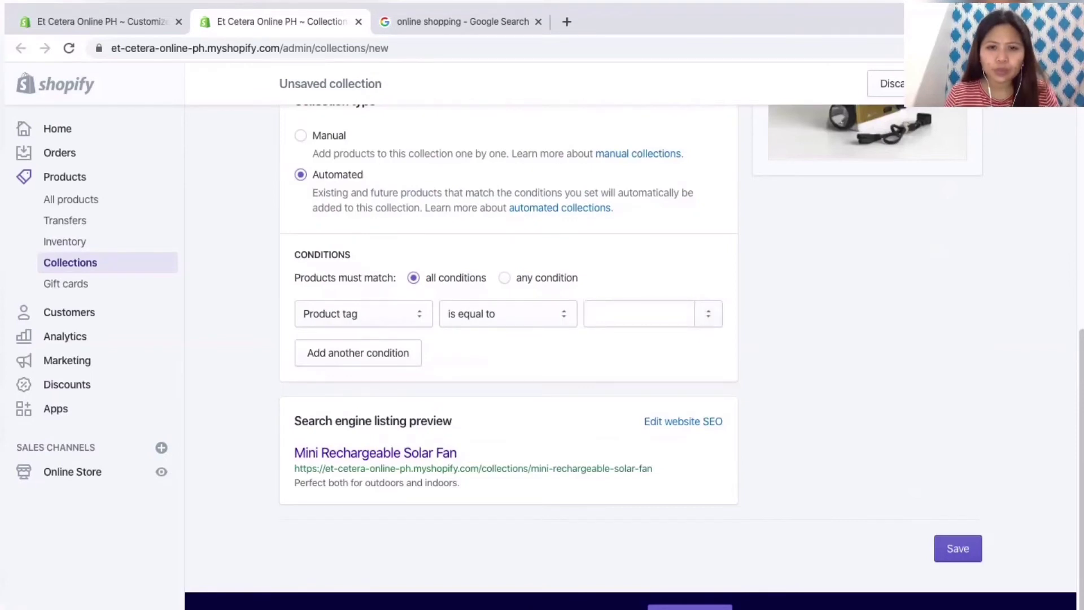
left_click(639, 314)
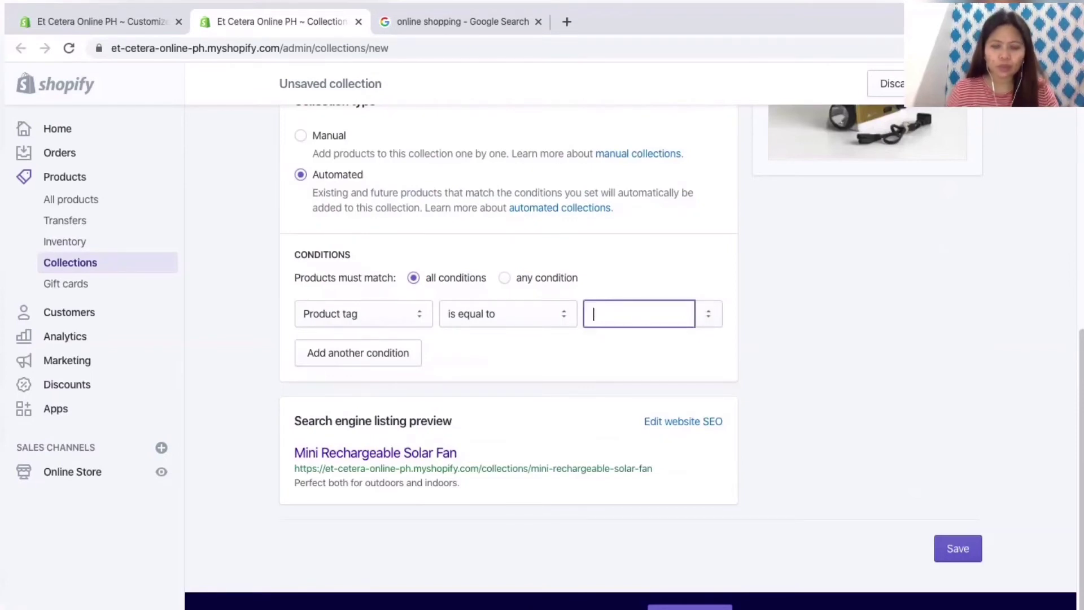
type("M")
key("BackSpace")
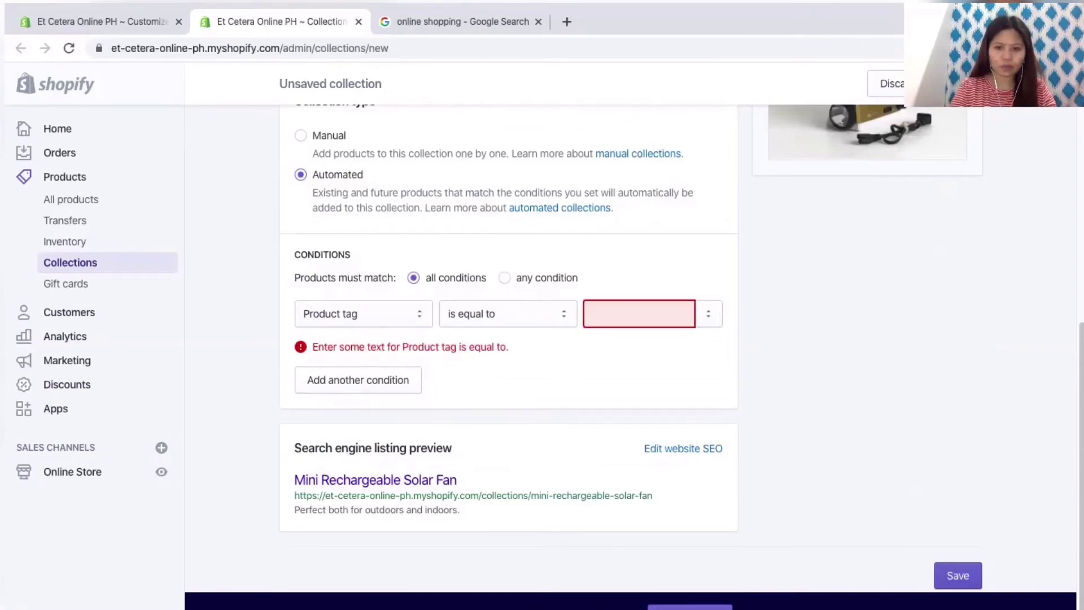
type("Fan")
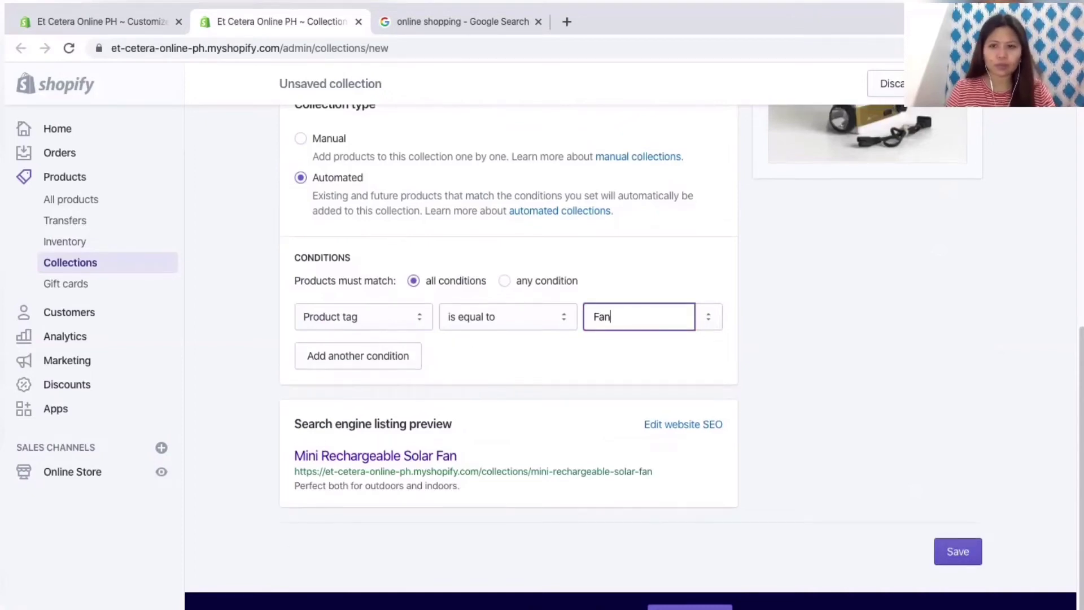
Step: Save the collection and return to the admin Home dashboard
key("Return")
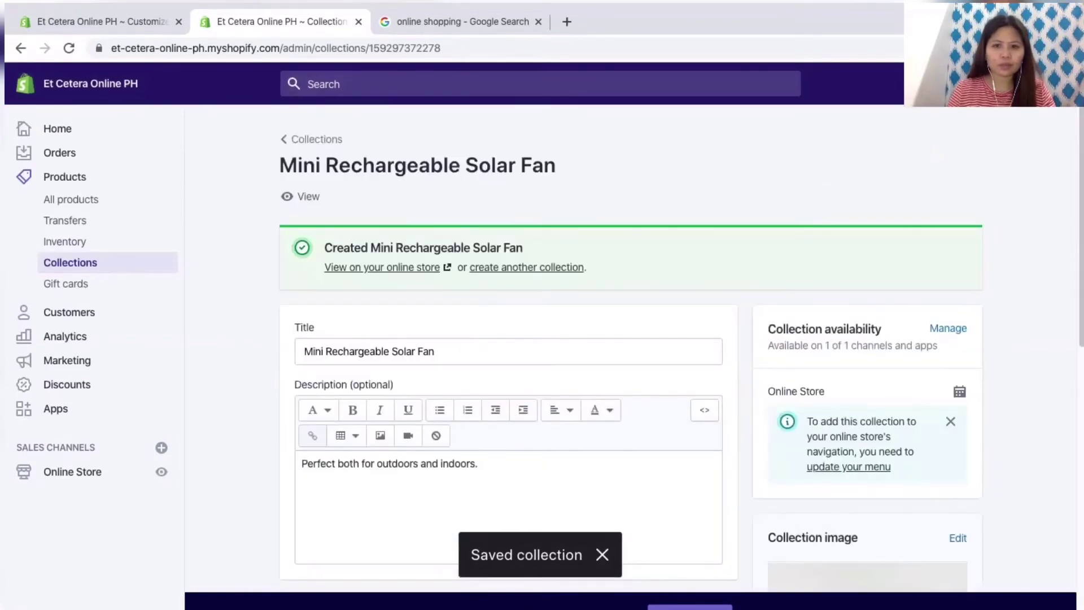
scroll(508, 339, "down", 10)
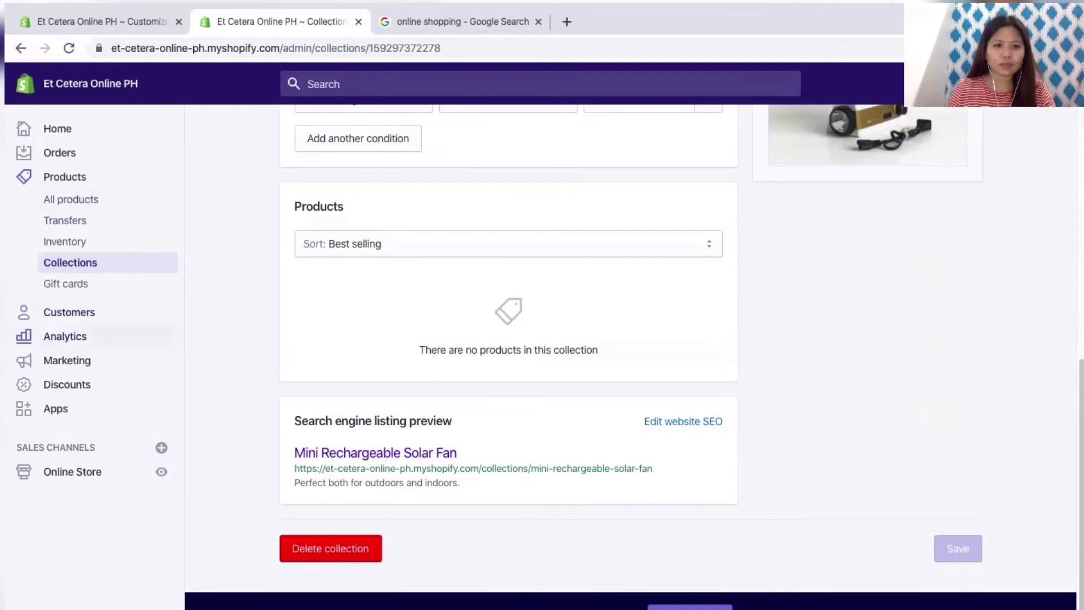
left_click(57, 129)
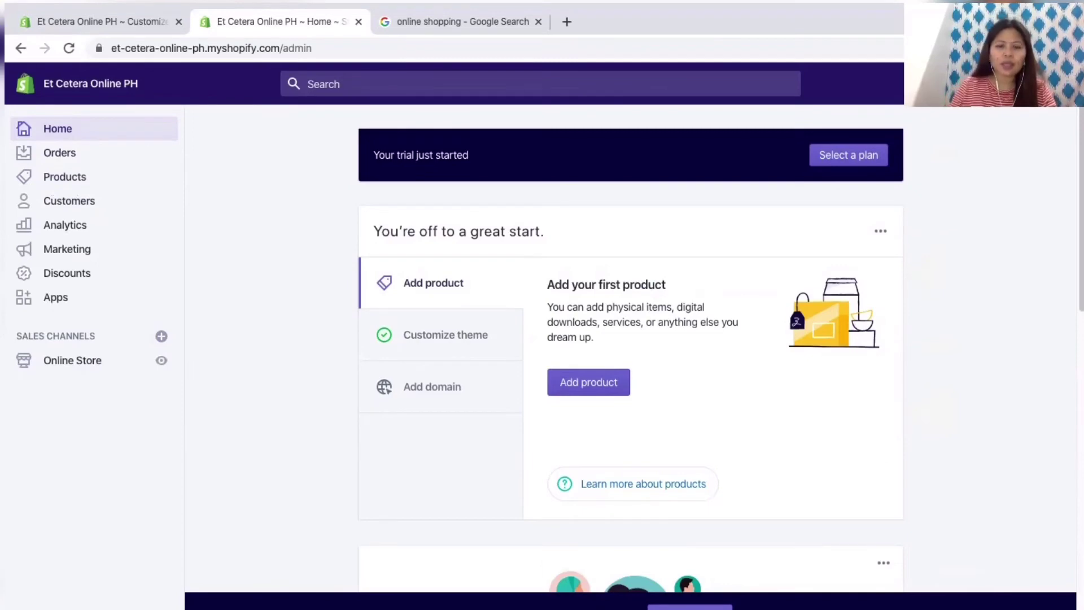
Step: Create a new product titled 'Tumbler' with the description 'Tumbler for your everyday use'
left_click(588, 382)
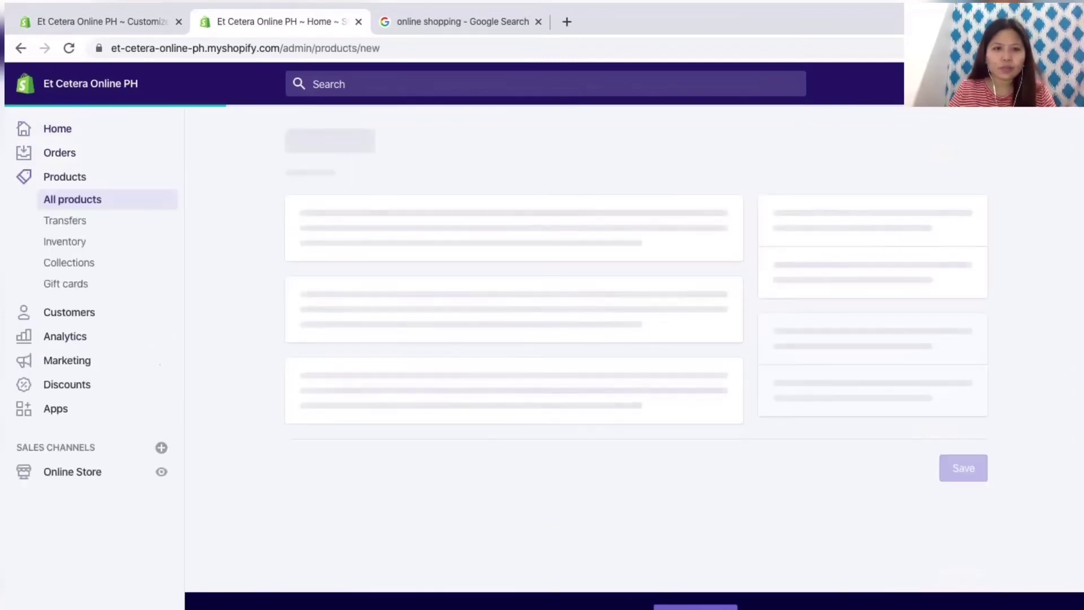
left_click(508, 238)
type("Tumbler")
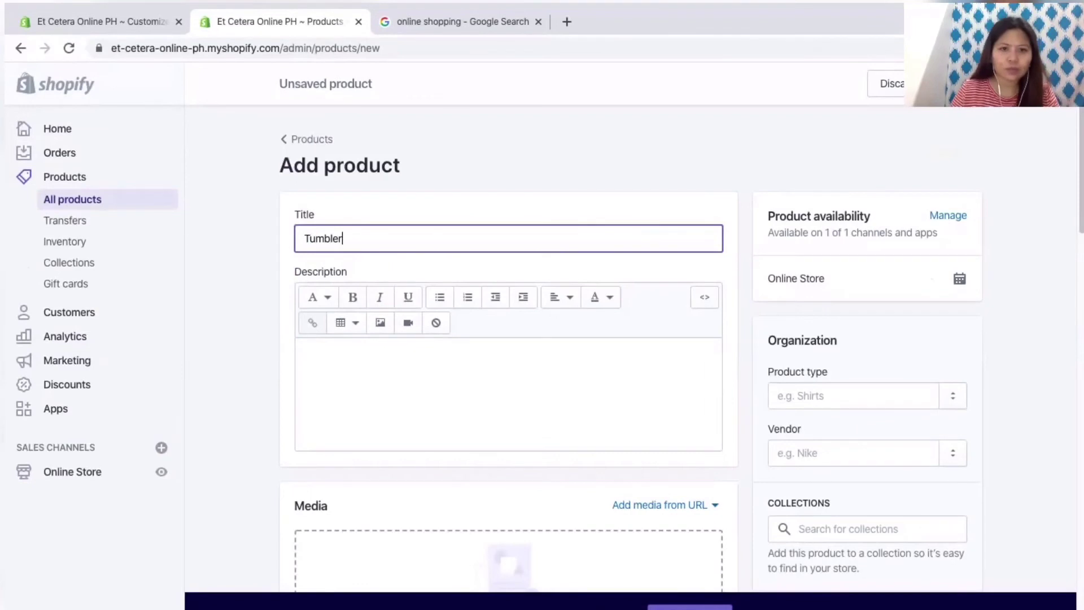
scroll(508, 339, "down", 4)
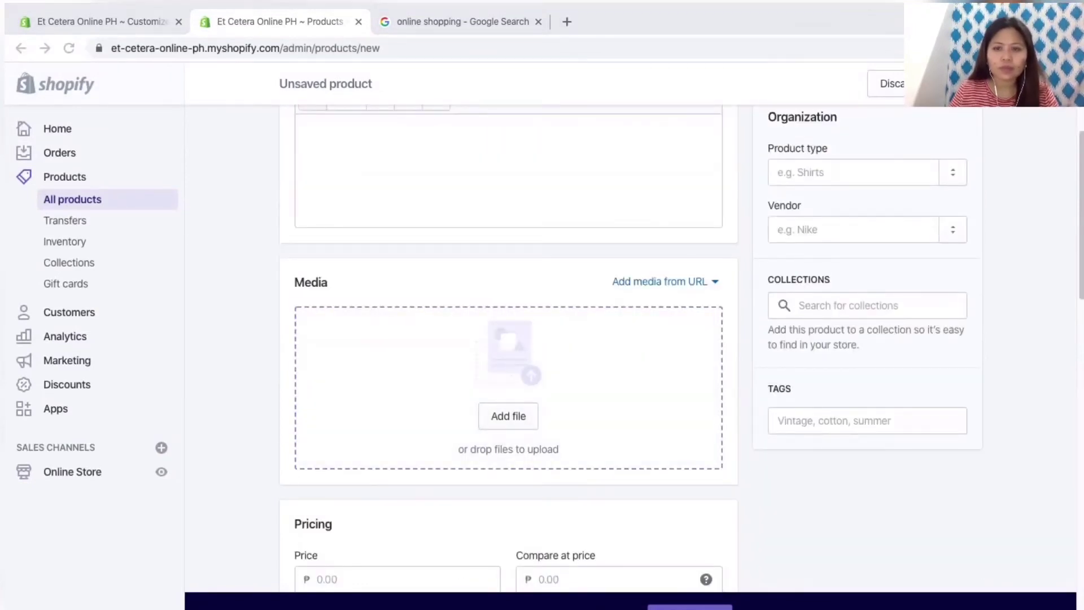
scroll(508, 339, "up", 4)
left_click(309, 319)
type("T")
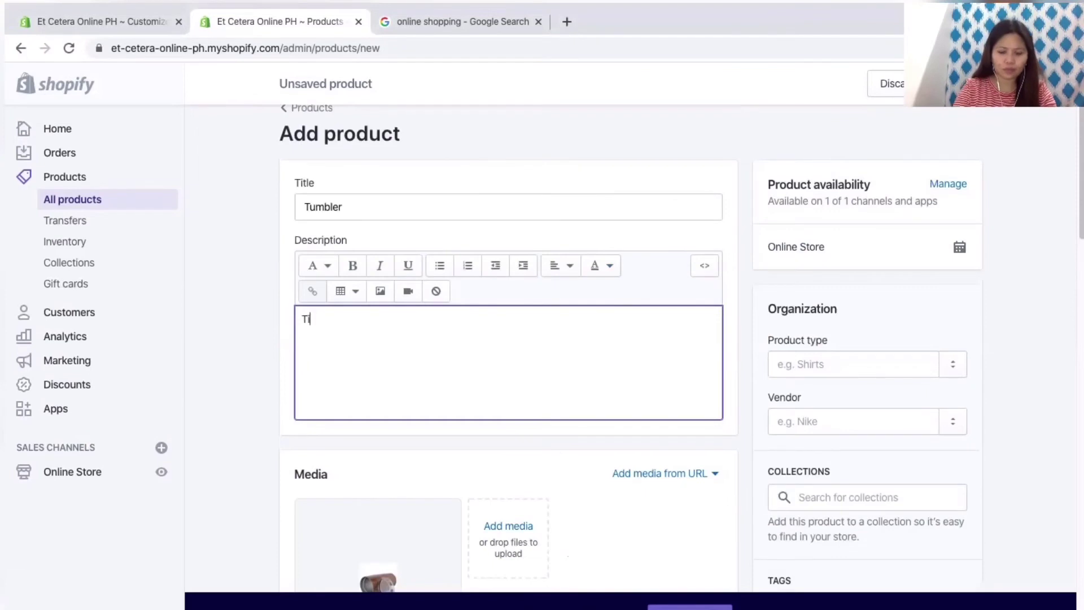
type("umbler for your everyday use")
scroll(508, 339, "down", 4)
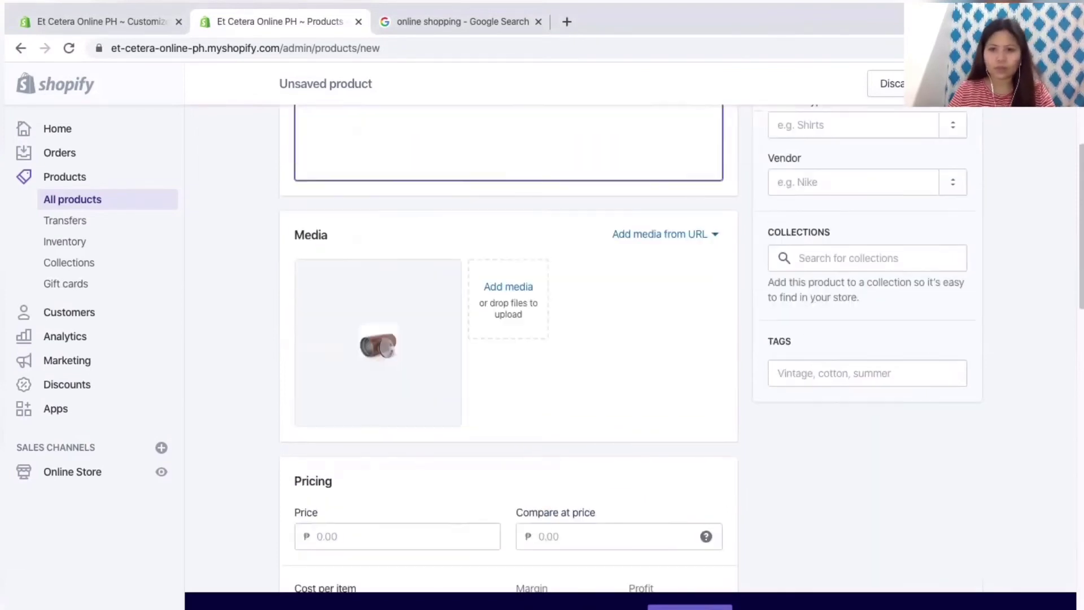
scroll(508, 339, "up", 4)
Step: Start filling in the product type and review the rest of the product form
left_click(852, 373)
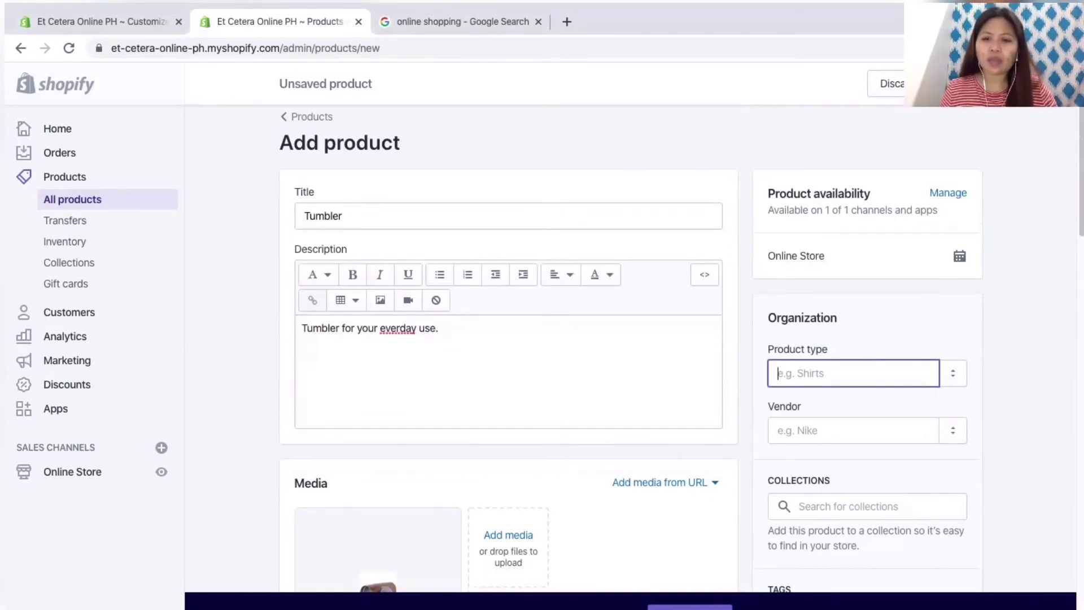
scroll(621, 339, "down", 3)
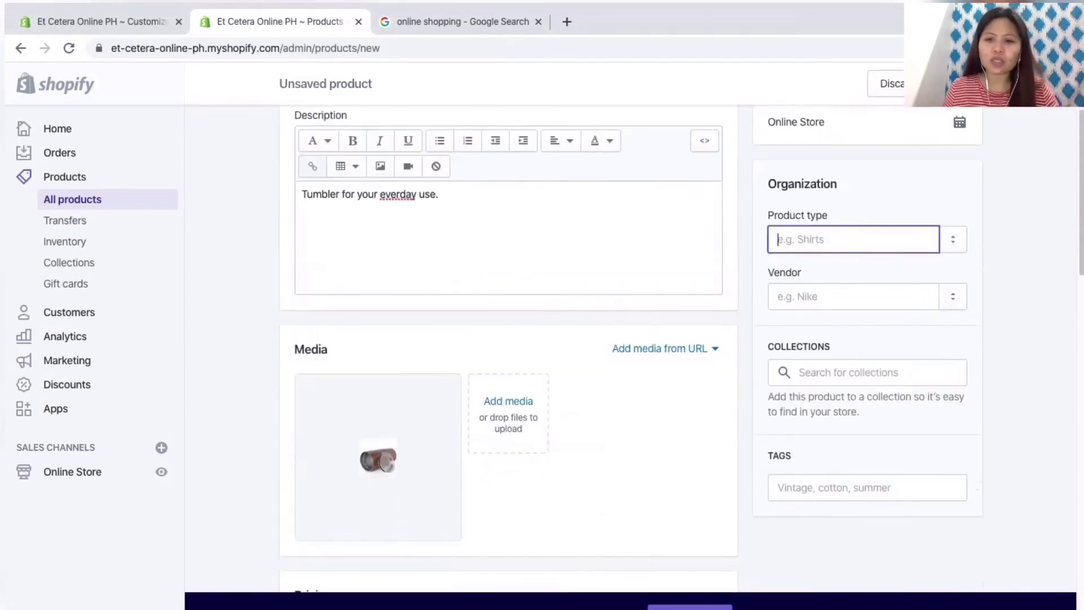
scroll(621, 339, "down", 1)
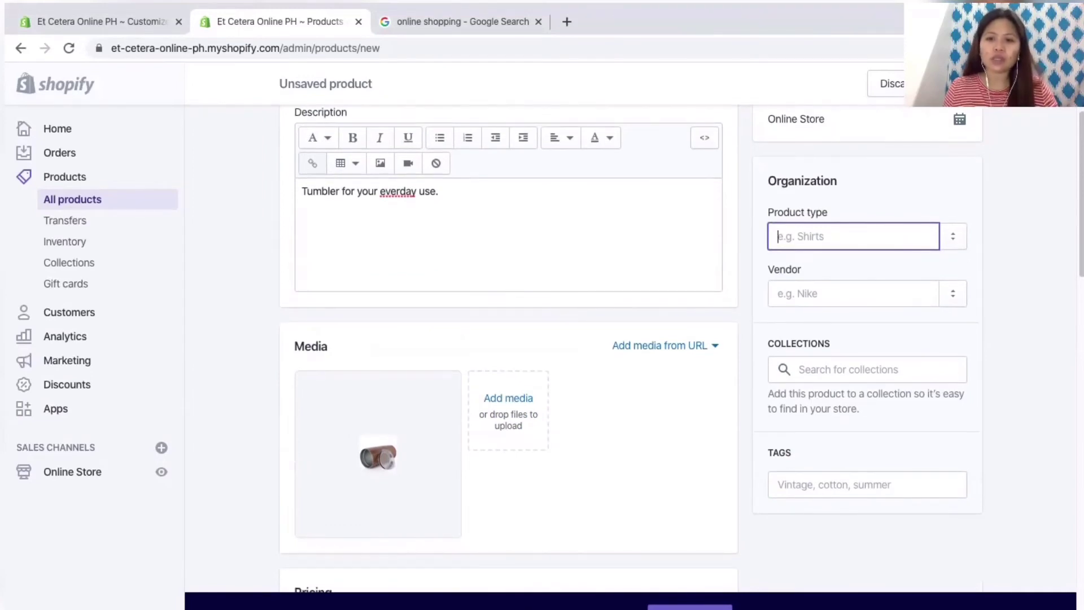
scroll(508, 339, "down", 4)
scroll(508, 338, "down", 2)
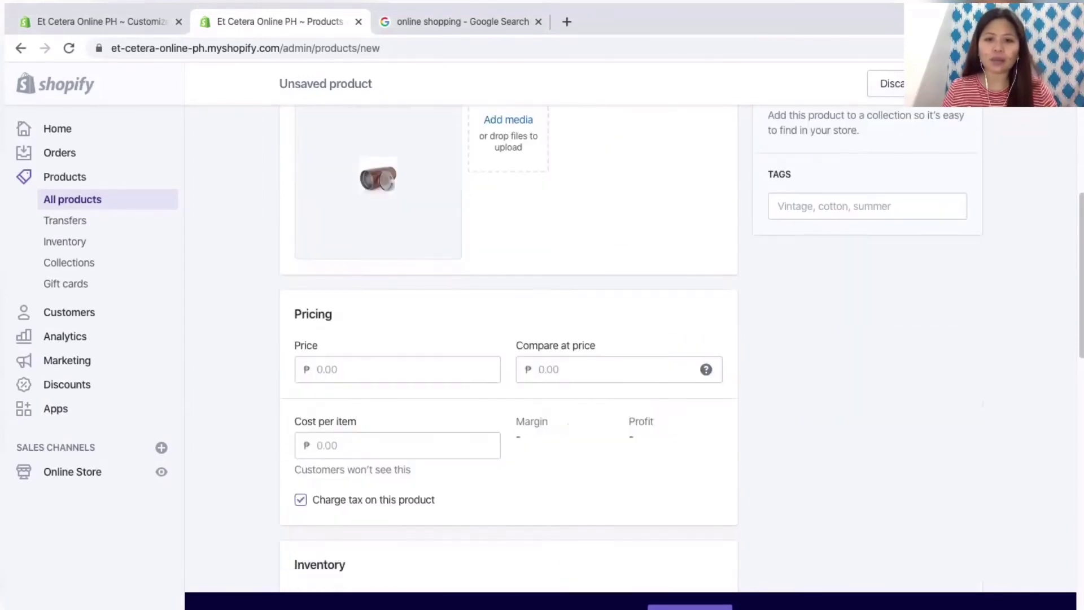
scroll(508, 339, "down", 5)
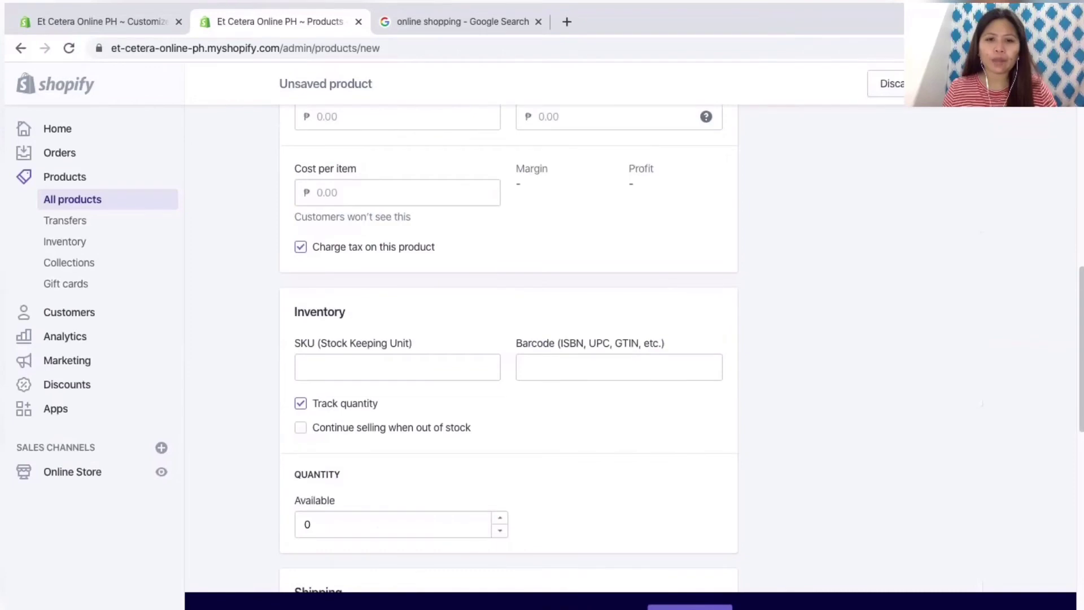
scroll(508, 350, "down", 12)
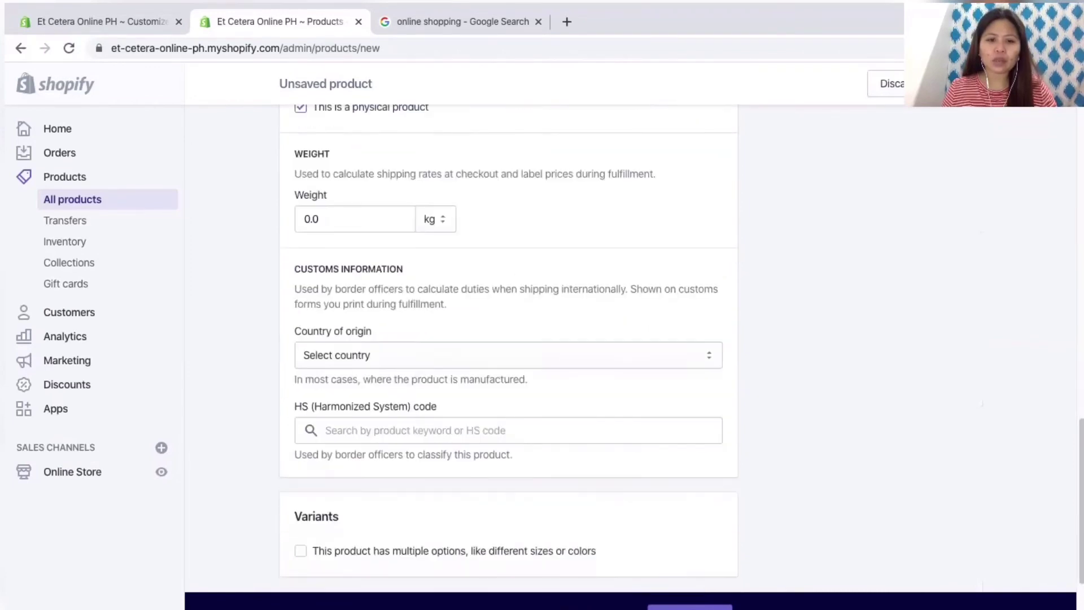
scroll(508, 350, "up", 20)
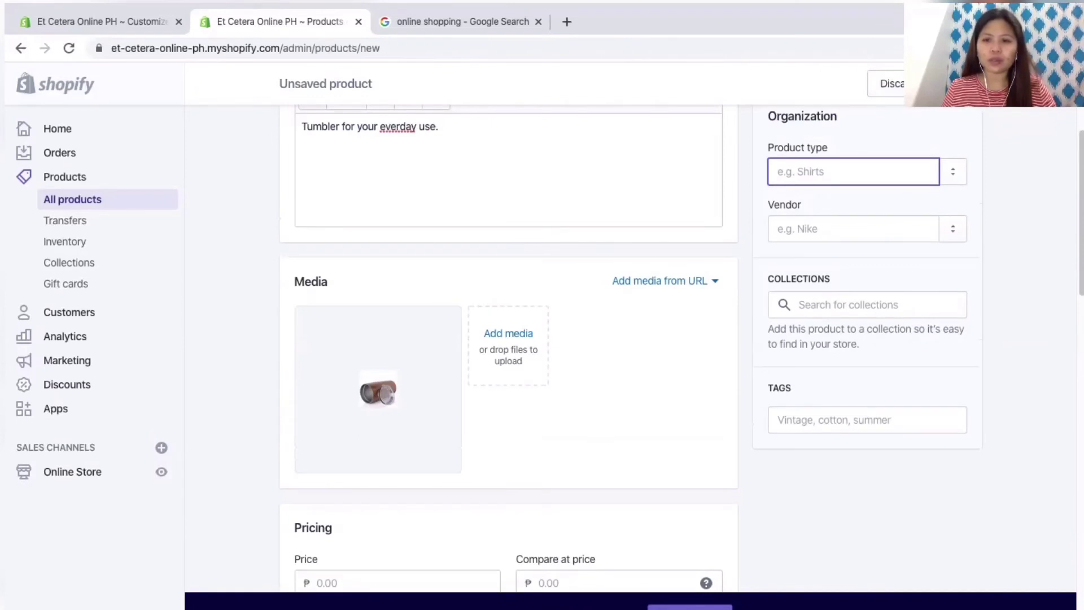
Step: Add the tag 'Tumbler' to the product
left_click(867, 420)
type("Tumbles")
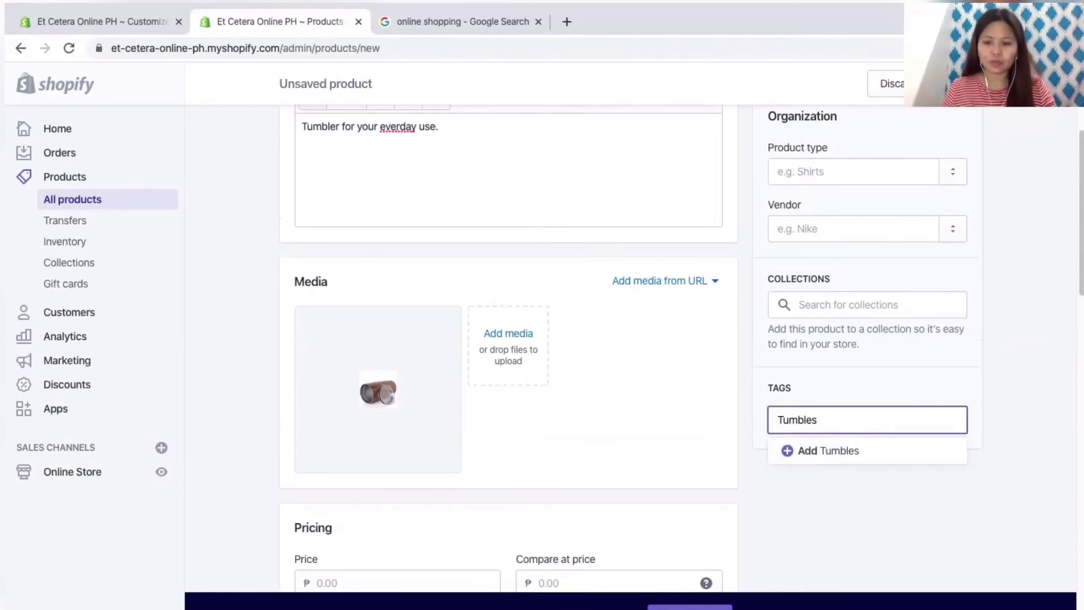
key("BackSpace")
type("rs")
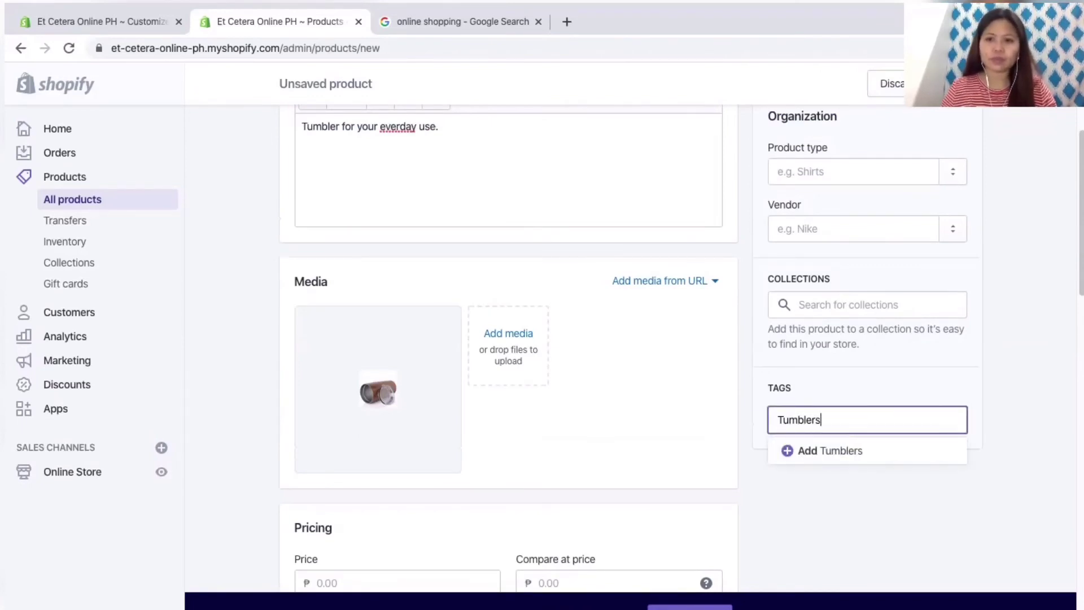
key("BackSpace")
scroll(508, 339, "down", 15)
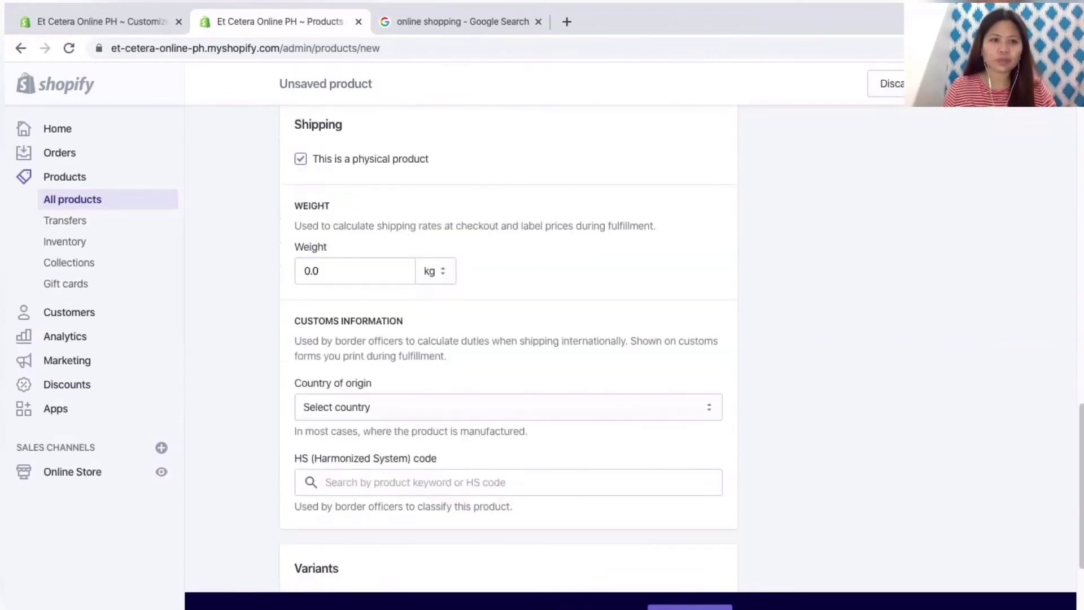
scroll(508, 339, "up", 20)
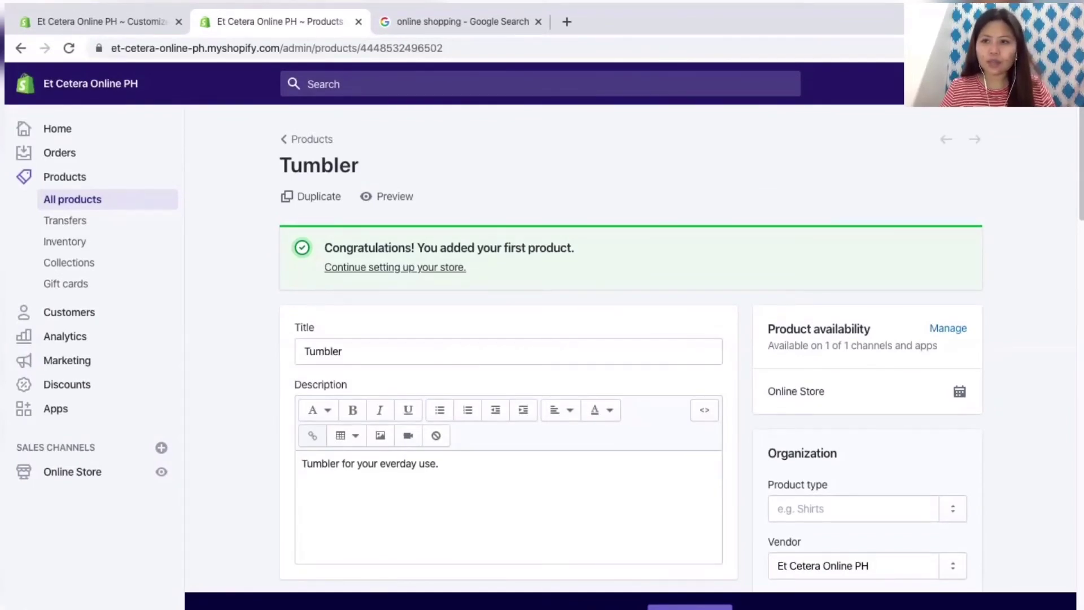
Step: Leave the saved Tumbler product for the admin Home page and reload it
scroll(509, 339, "down", 20)
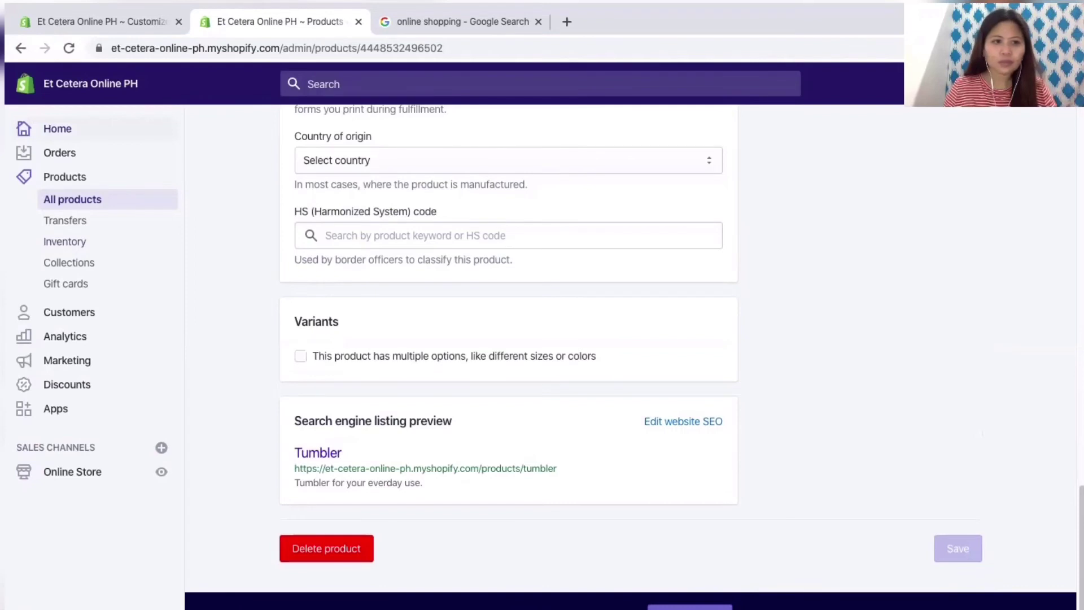
left_click(58, 128)
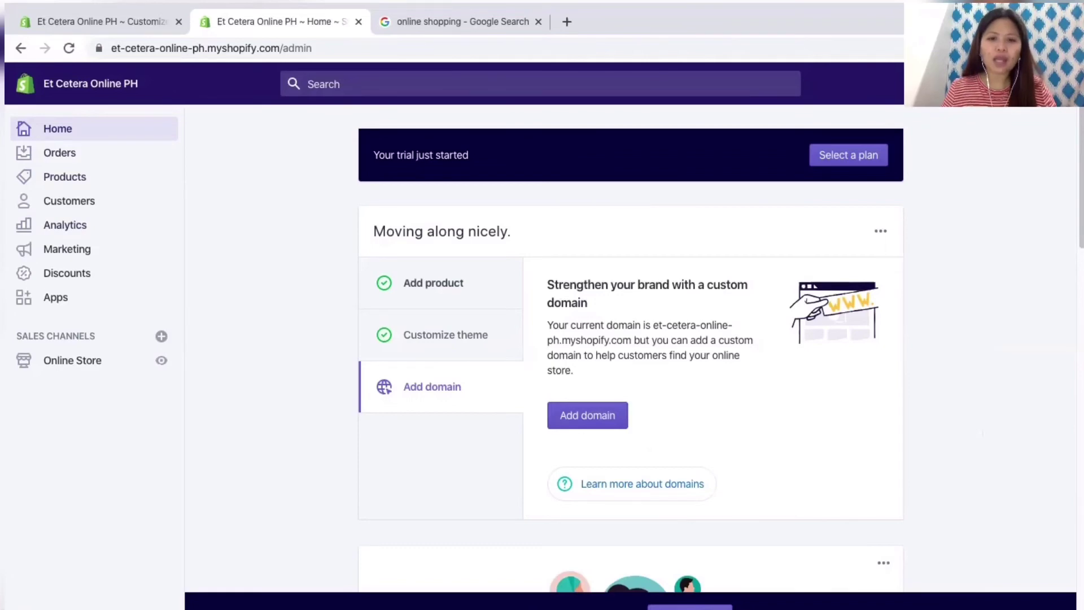
scroll(630, 350, "down", 4)
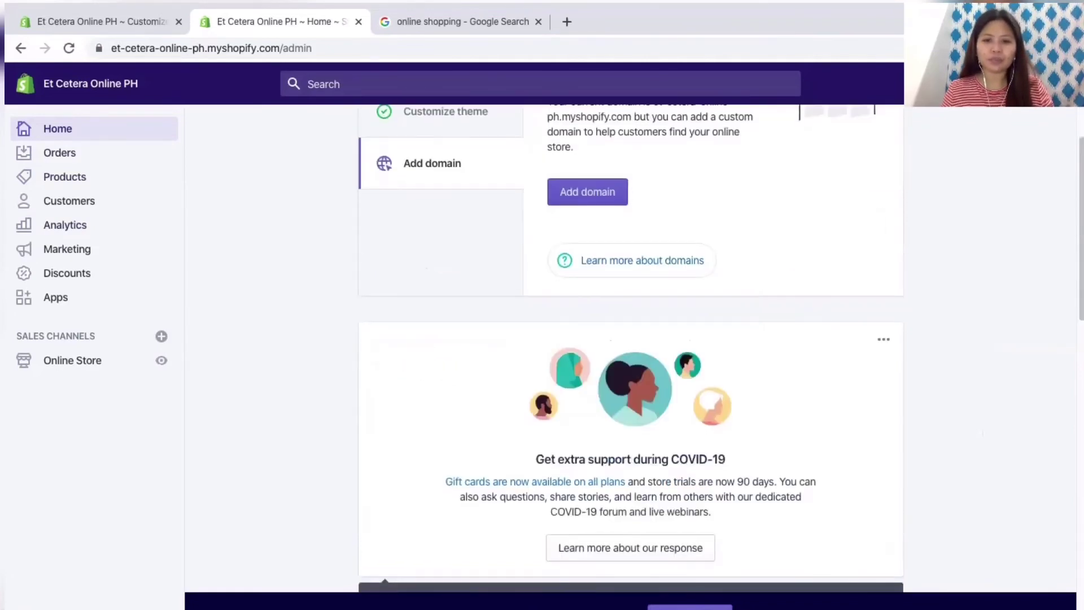
scroll(631, 350, "down", 8)
scroll(631, 350, "down", 8)
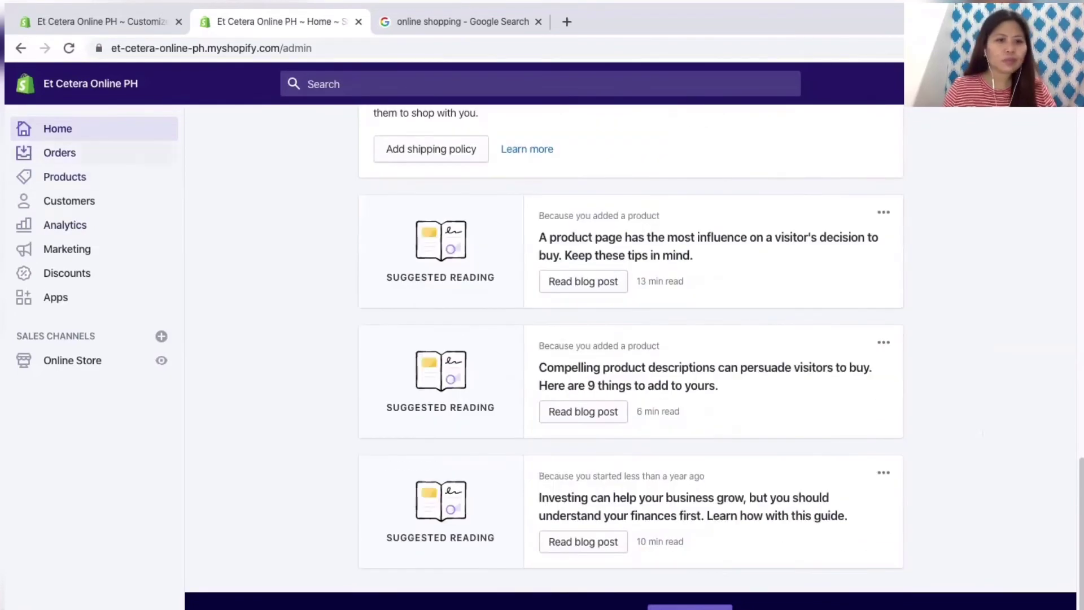
left_click(24, 129)
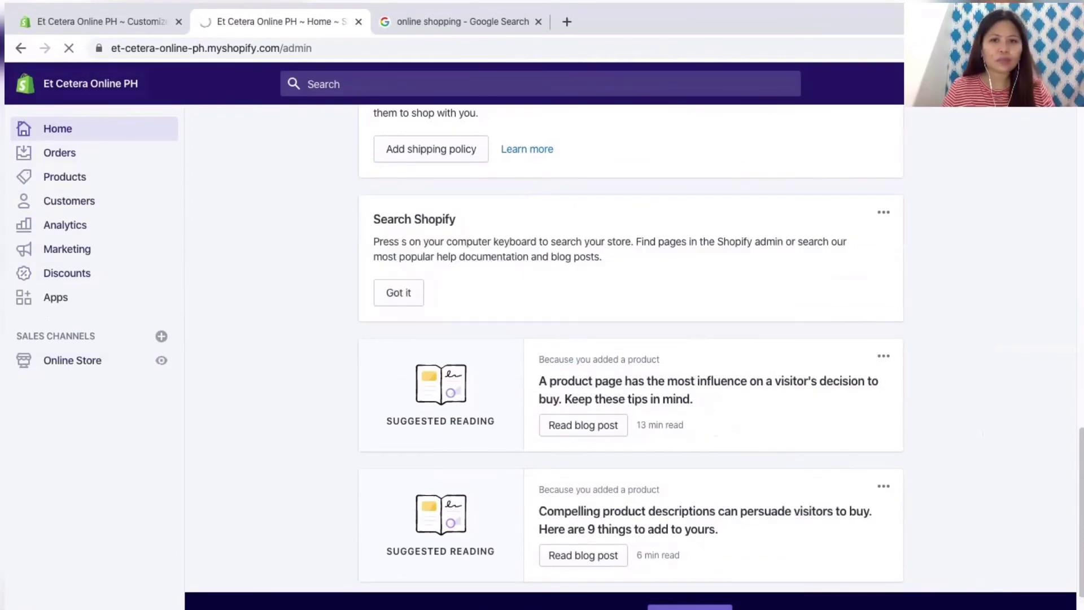
Step: Reload the theme editor and switch the Featured collection from Collage to Grid style to show the Tumbler product
key("ctrl+shift+Tab")
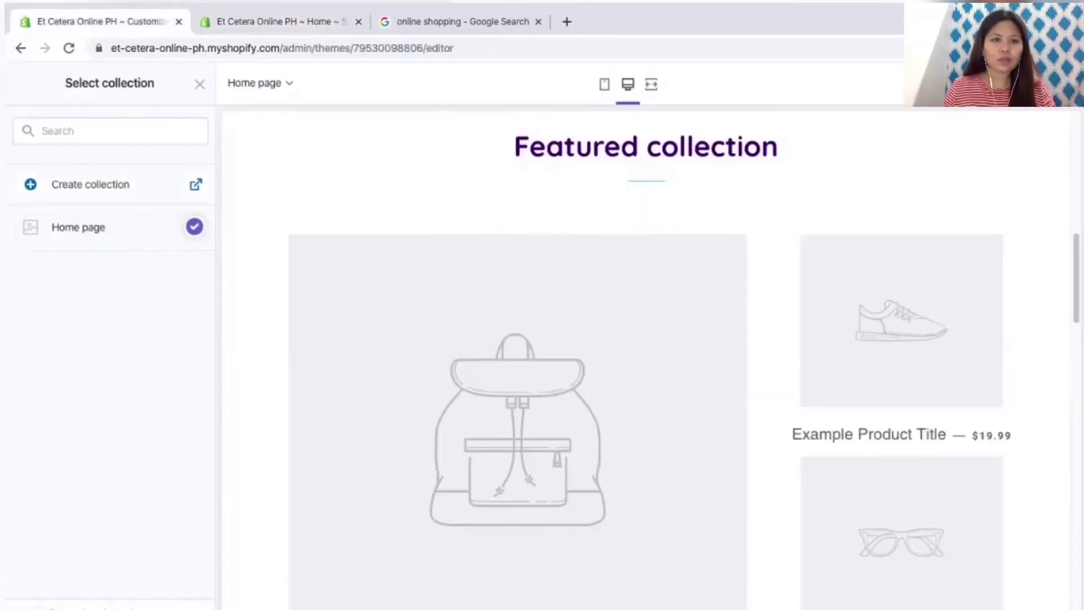
key("ctrl+r")
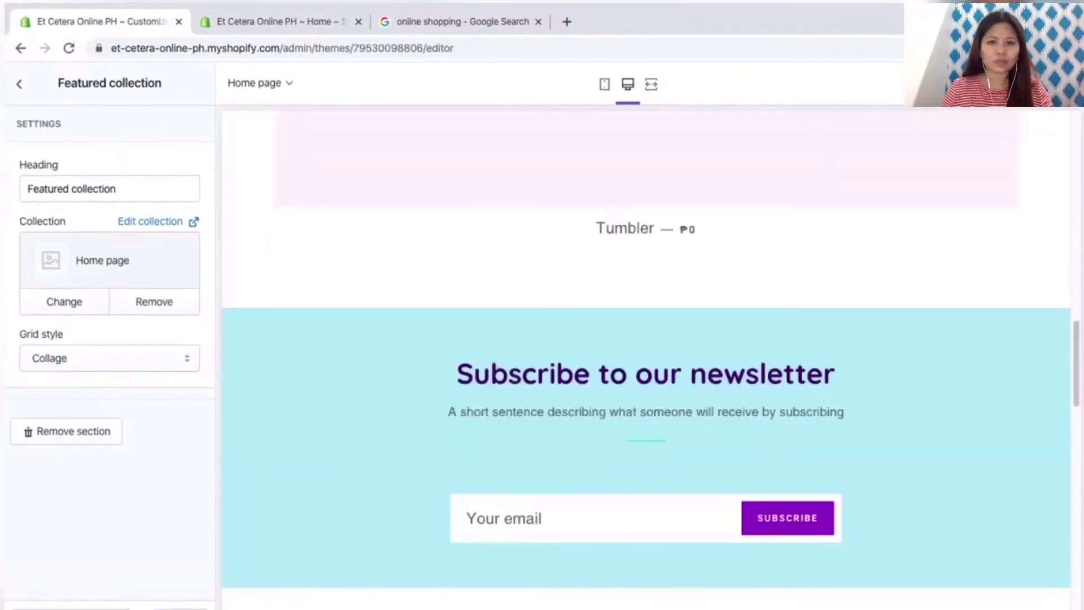
left_click(109, 358)
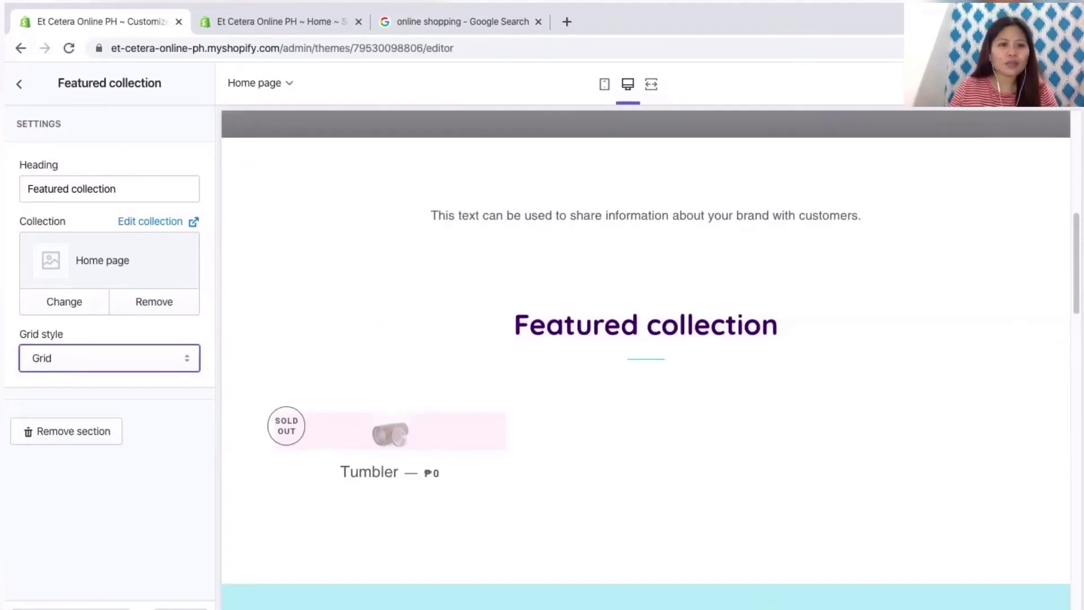
scroll(646, 355, "down", 5)
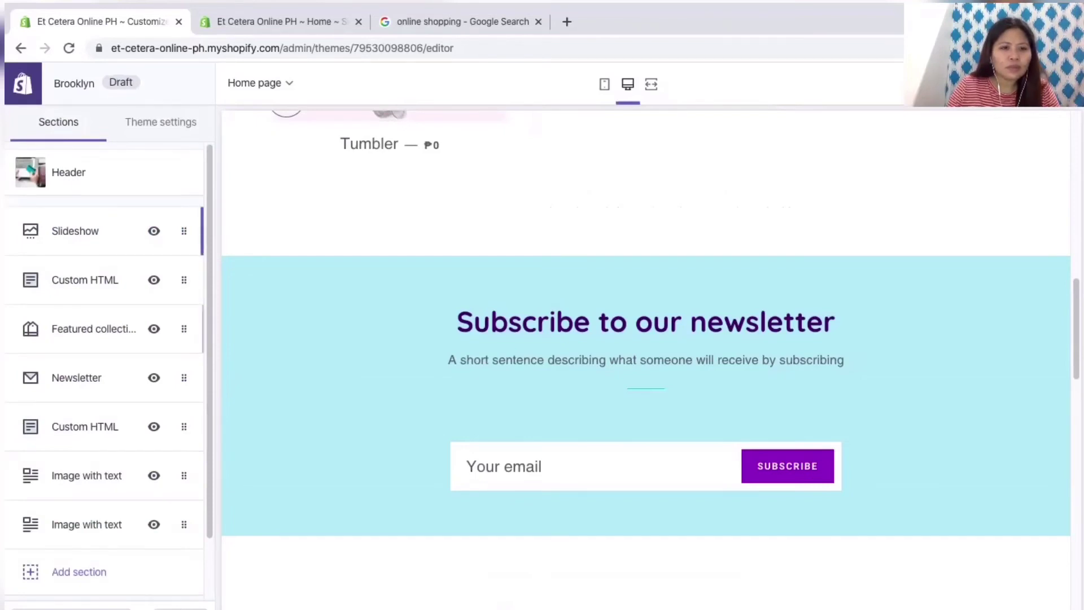
Step: Keep the slideshow at Full screen height and give the Hero Banner slide the green Shop keyboard photo
left_click(76, 231)
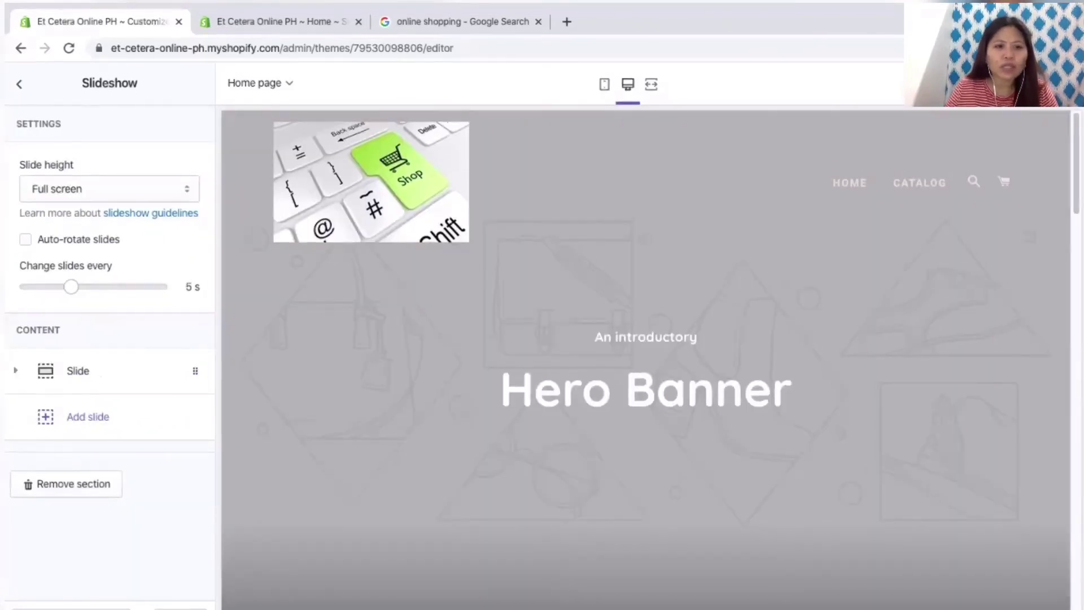
left_click(109, 188)
left_click(34, 187)
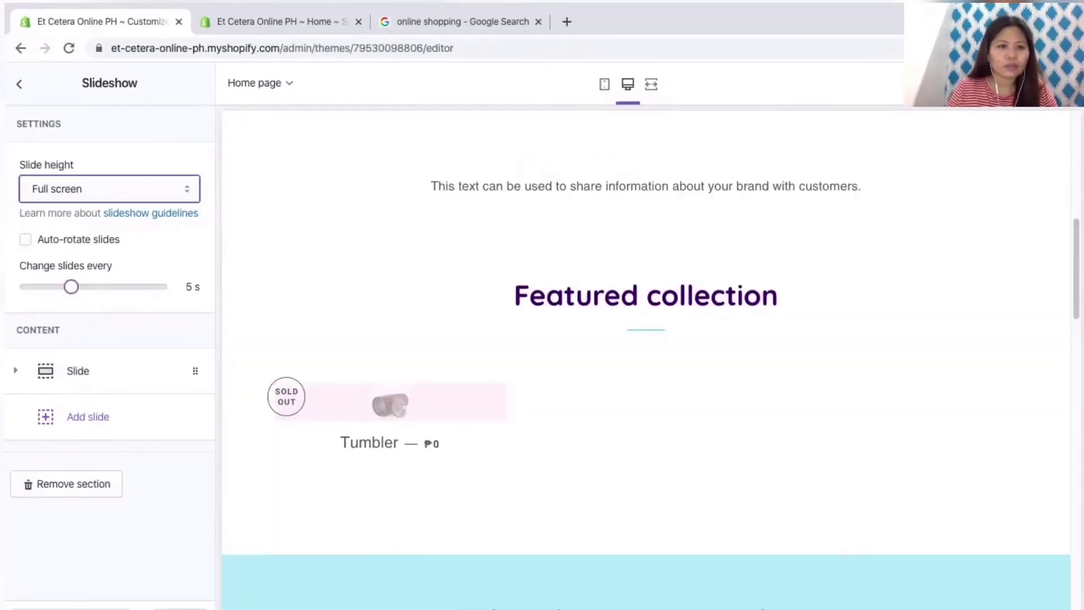
left_click(78, 371)
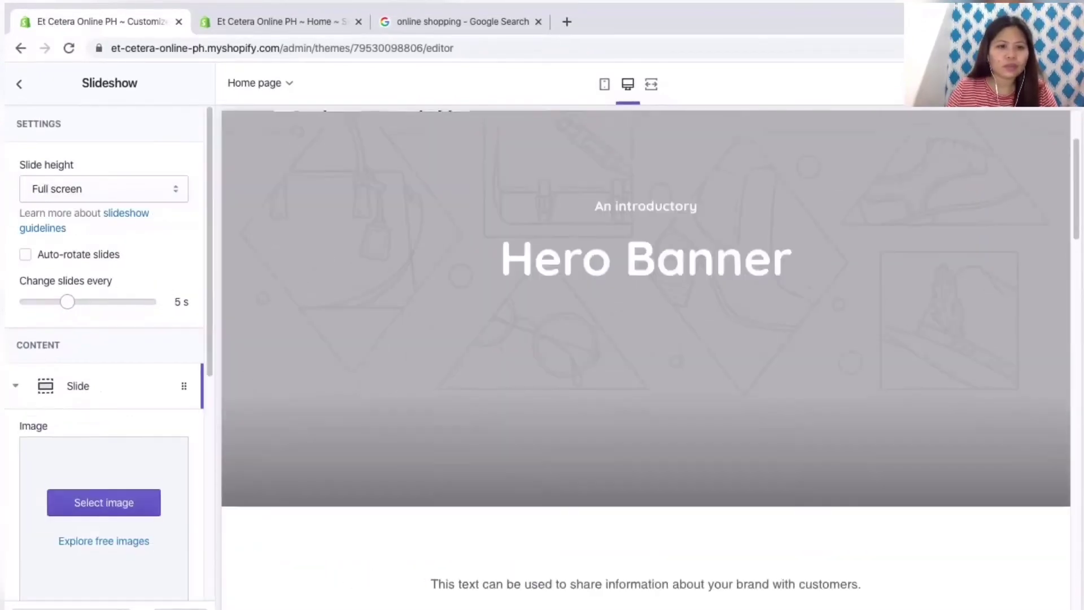
left_click(103, 508)
left_click(57, 296)
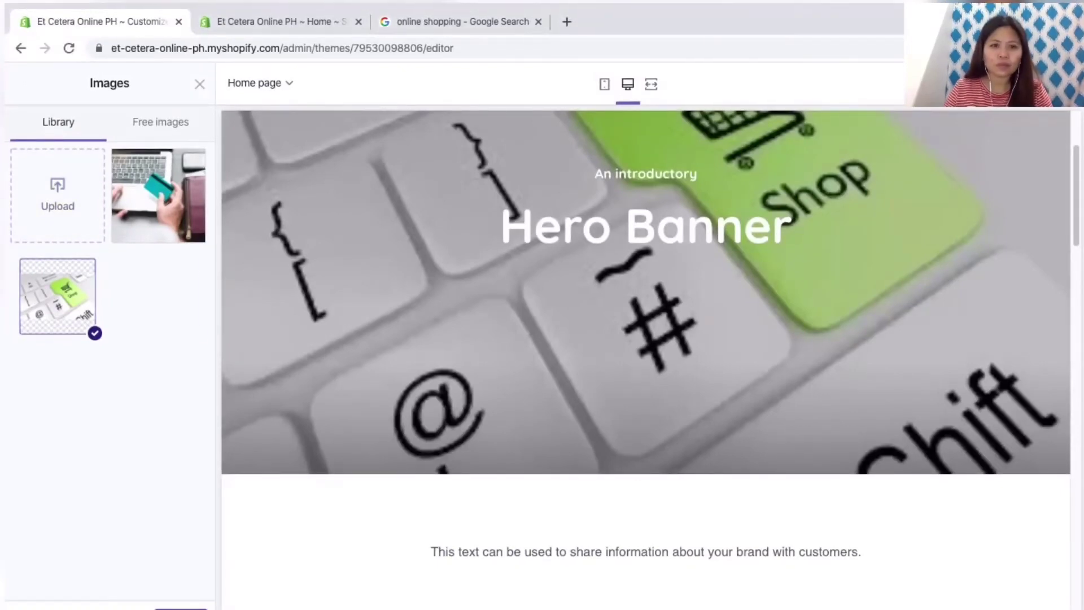
Step: Refine the Google Images query to a Shopify shopping-banner search
left_click(463, 21)
left_click(266, 95)
type("banner fpr")
key("BackSpace")
key("BackSpace")
key("BackSpace")
type("or shopify")
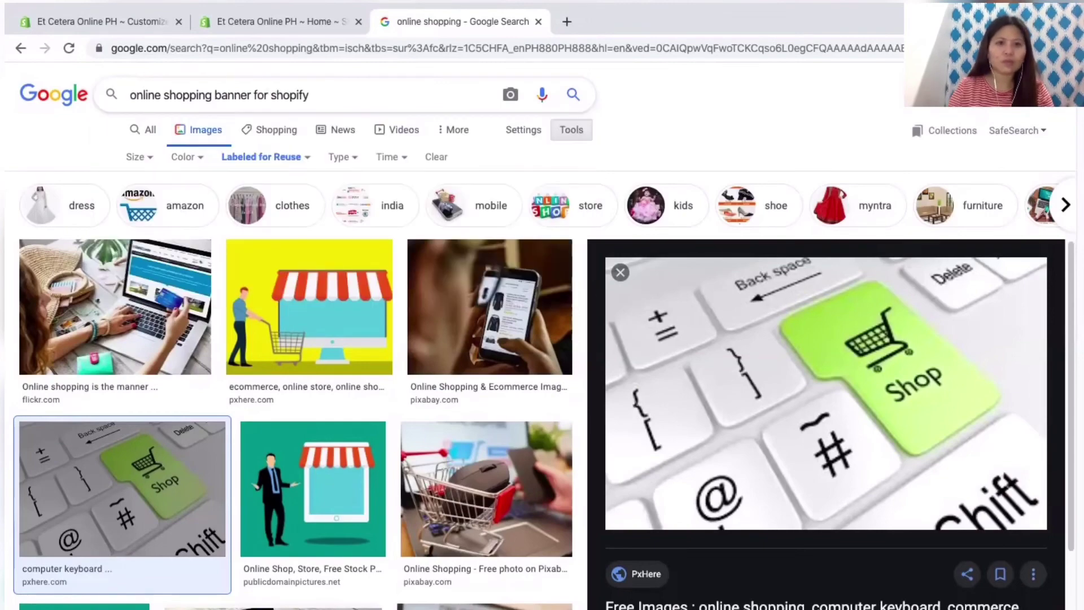
key("Return")
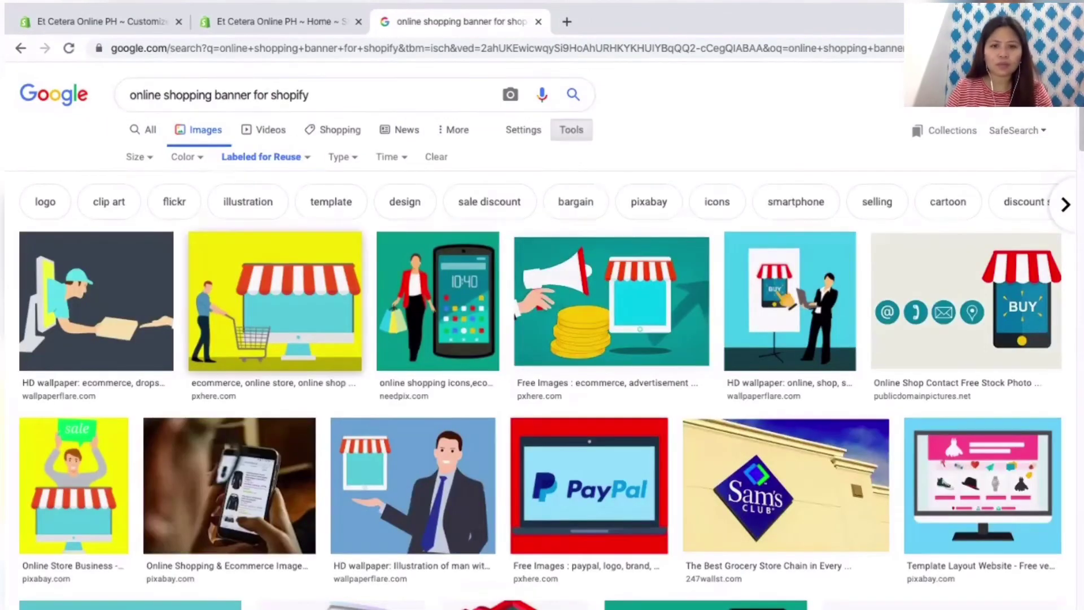
Step: Save the photo of a phone with a tiny shopping cart from the results
scroll(542, 335, "down", 8)
scroll(359, 205, "down", 4)
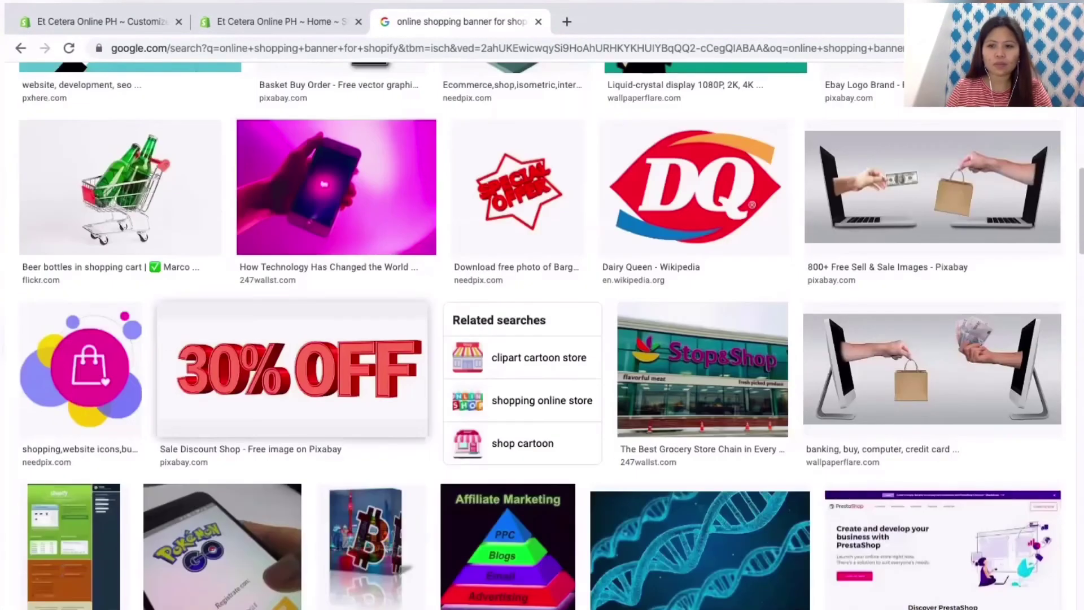
scroll(542, 336, "down", 3)
scroll(542, 336, "down", 5)
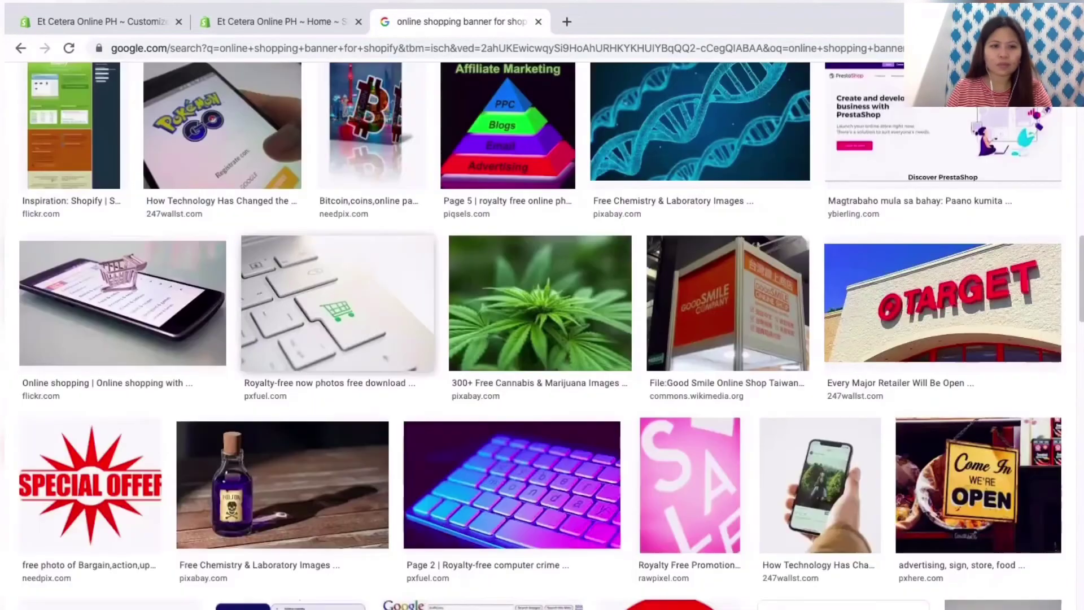
left_click(121, 299)
right_click(678, 213)
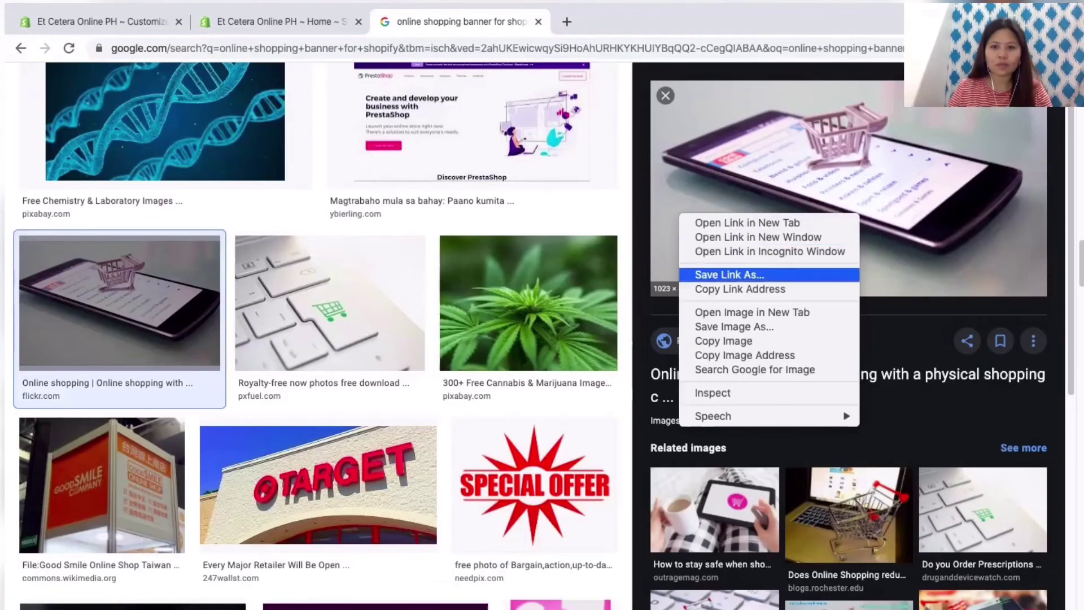
left_click(713, 327)
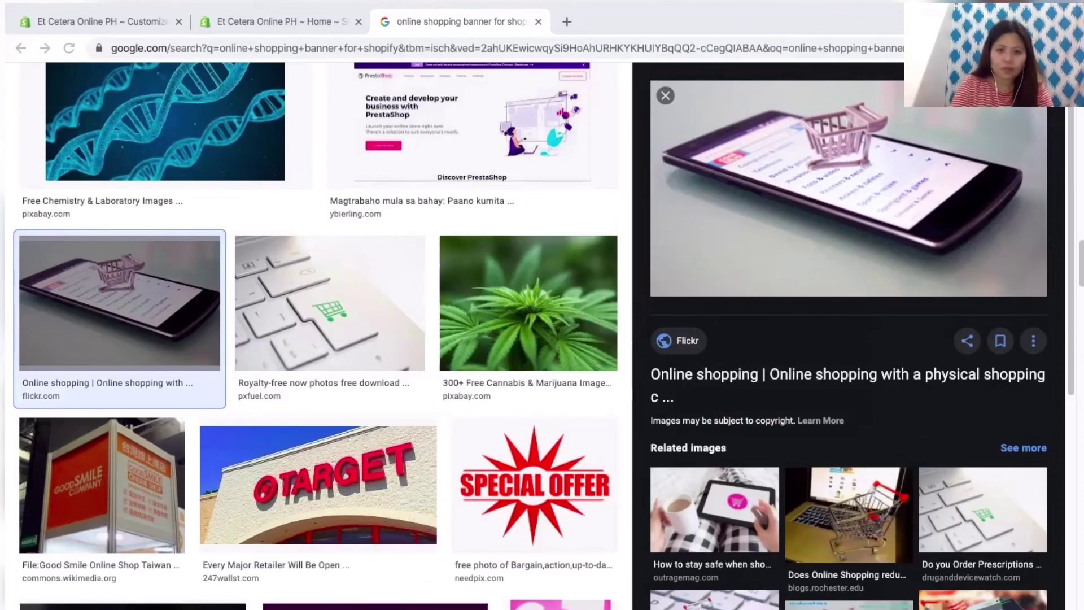
key("Escape")
Step: Return to the Shopify admin Home tab
scroll(542, 335, "down", 11)
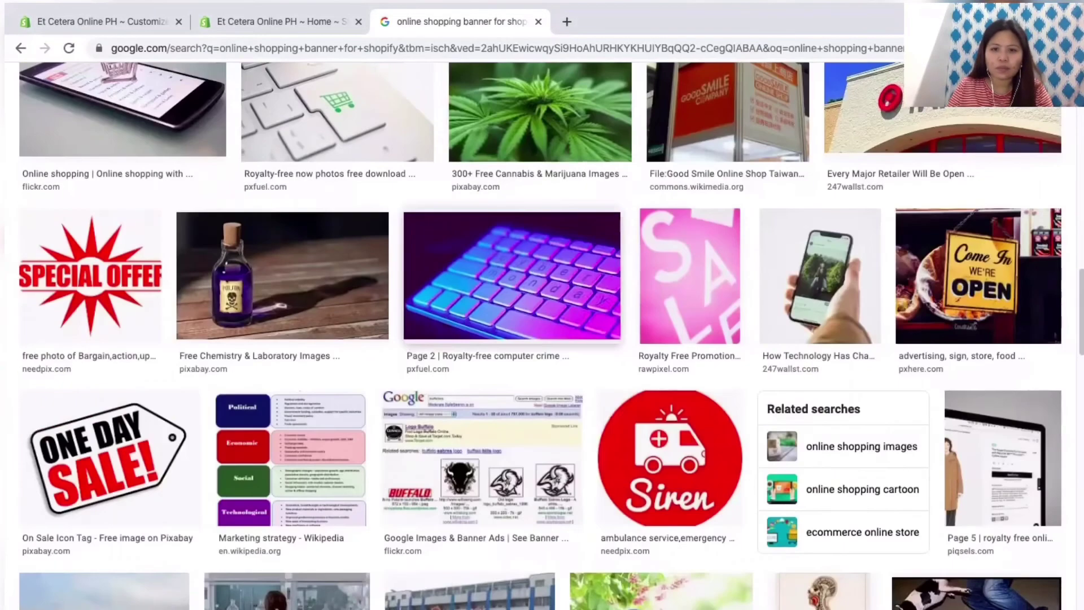
scroll(542, 335, "down", 11)
key("ctrl+shift+Tab")
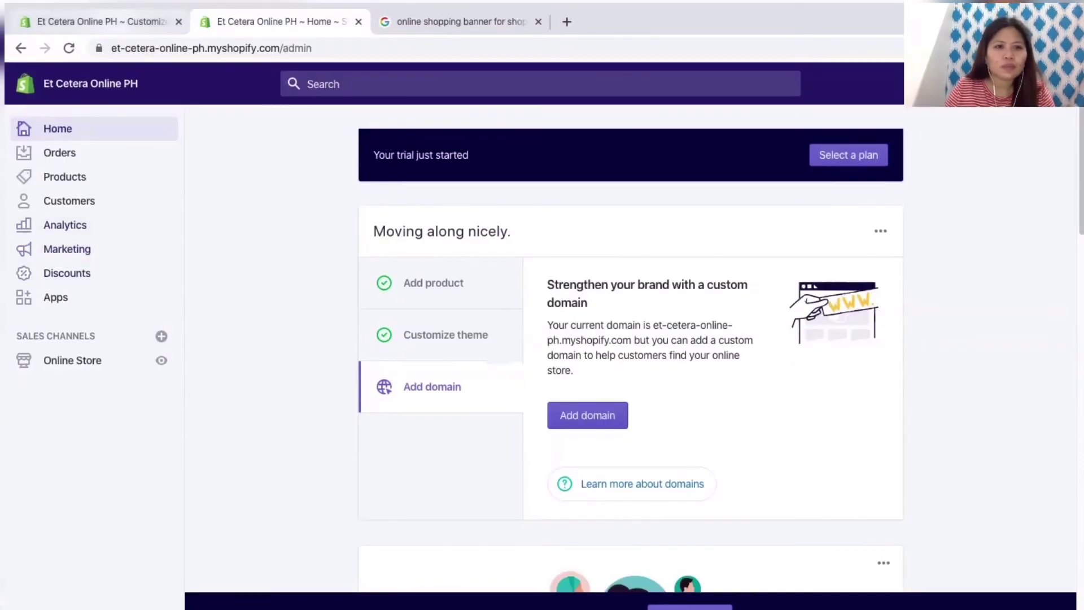
Step: Upload the saved phone-with-cart photo and set it as the Brooklyn header logo
left_click(102, 22)
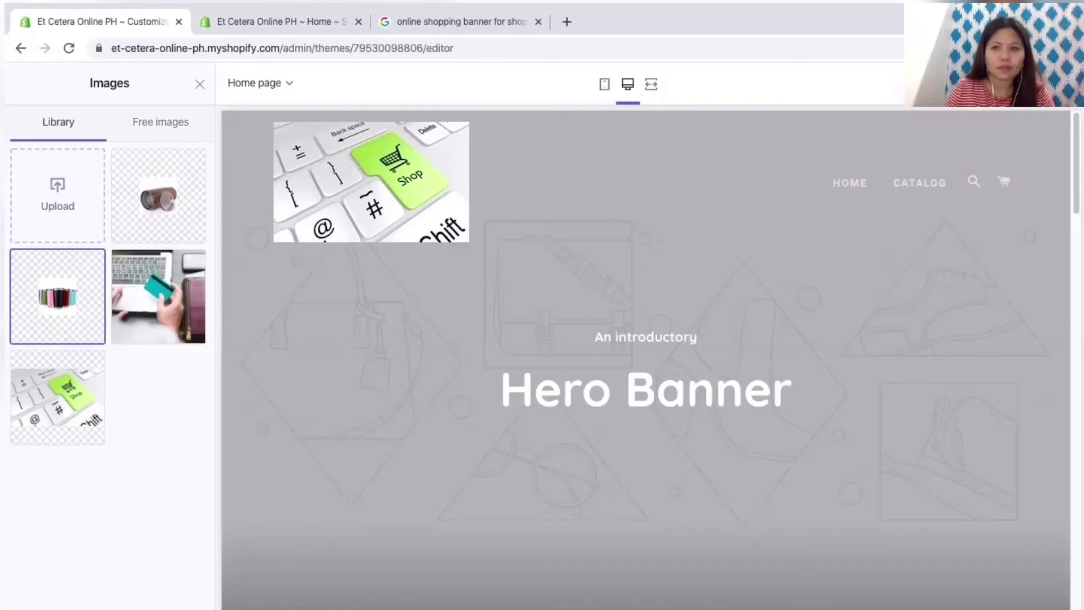
key("Escape")
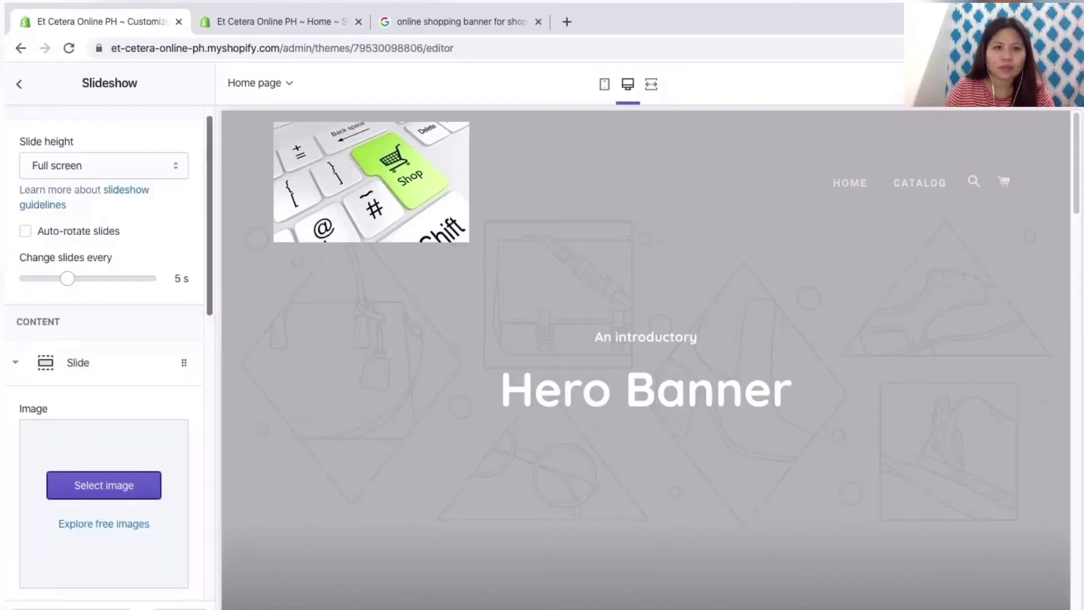
scroll(104, 339, "up", 1)
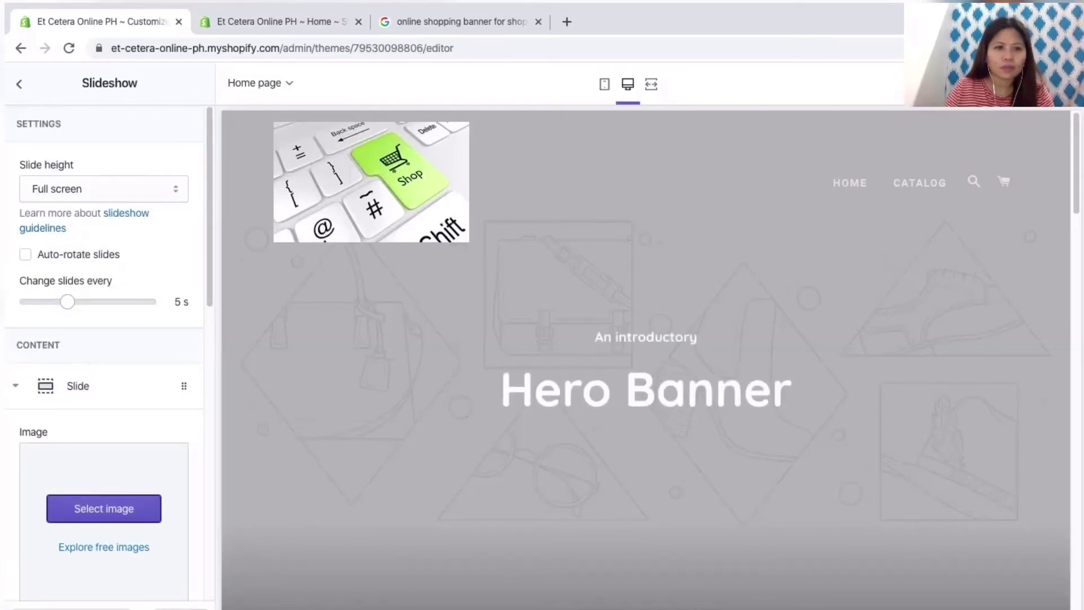
left_click(19, 84)
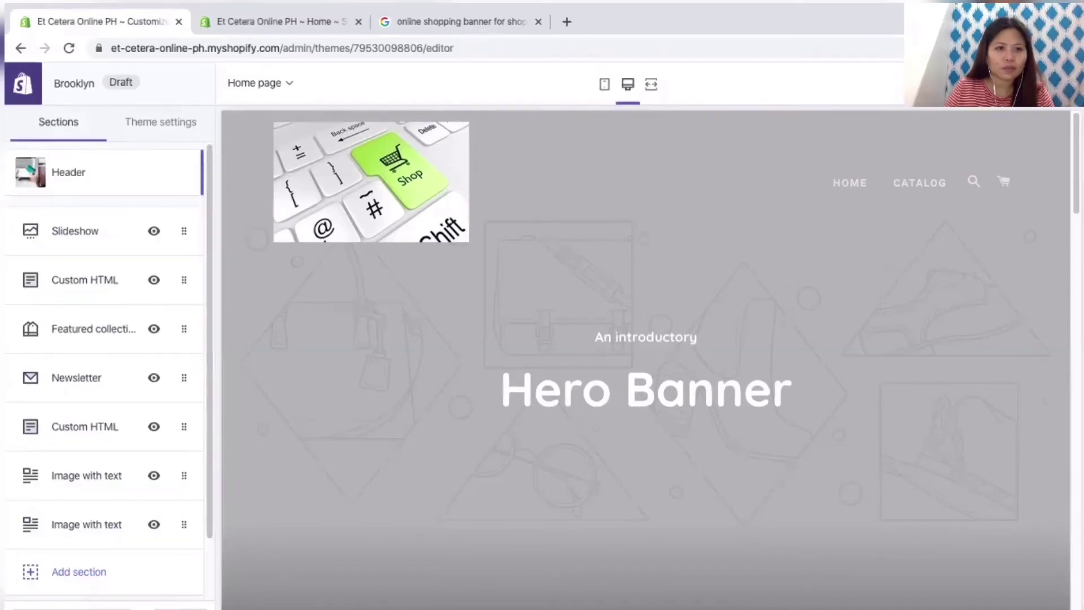
left_click(68, 170)
left_click(51, 358)
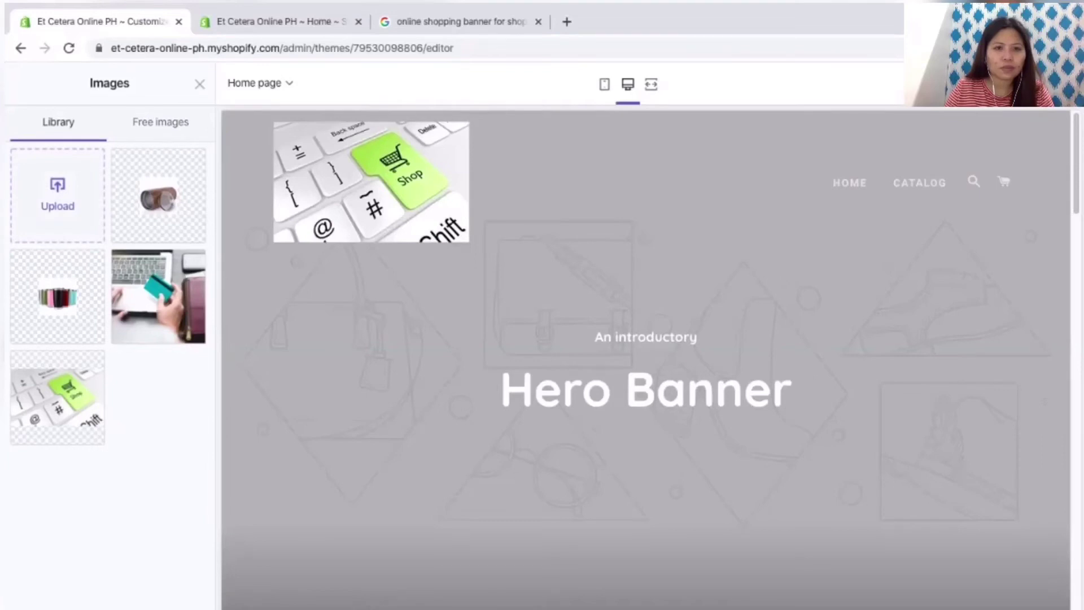
left_click(57, 194)
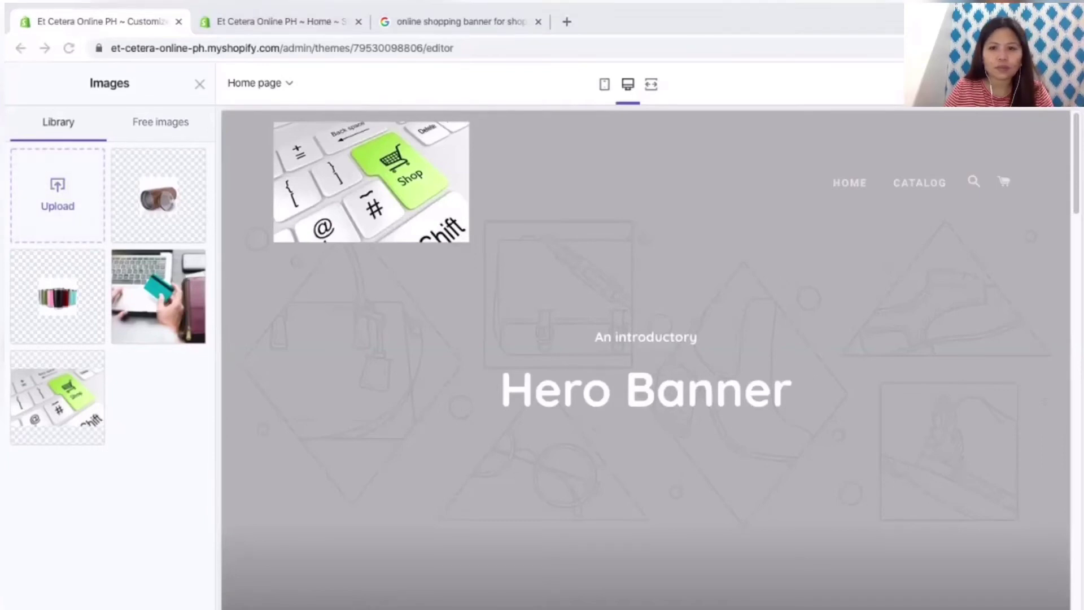
key("Return")
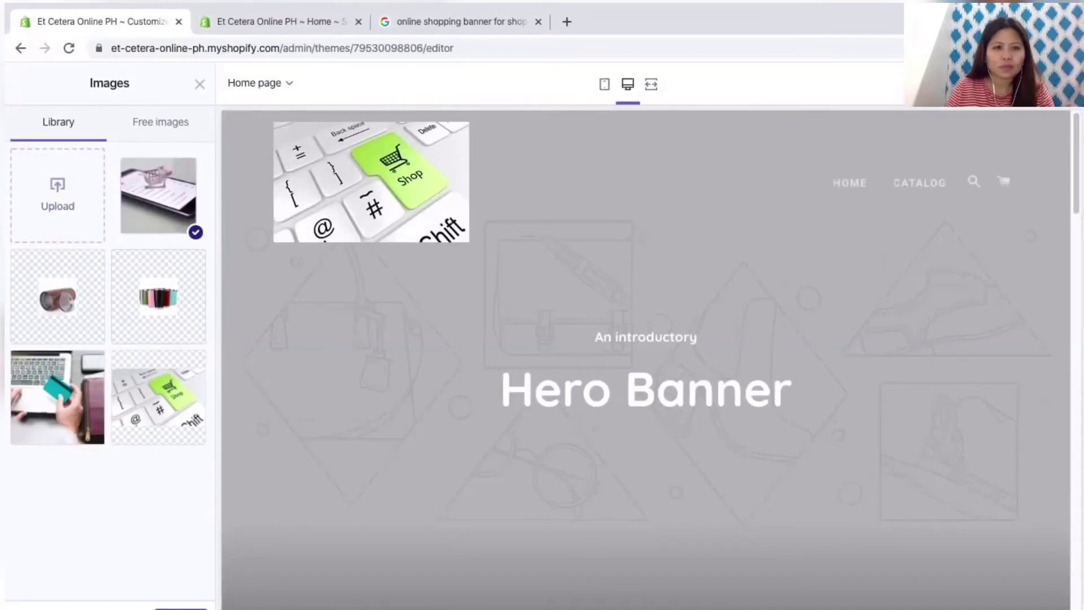
left_click(181, 608)
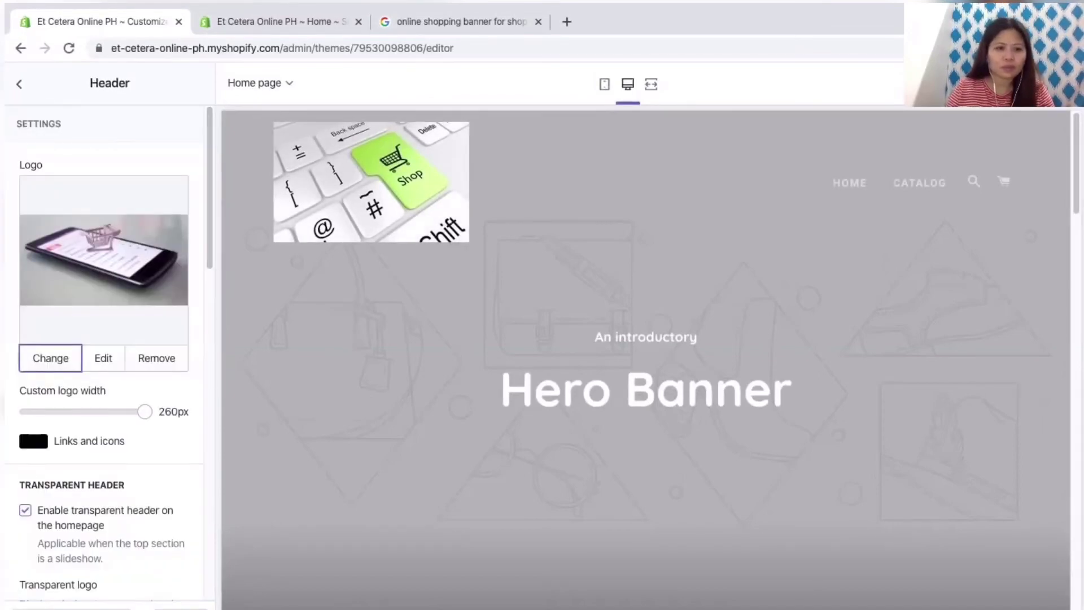
Step: Turn off the transparent header on the homepage
scroll(107, 339, "down", 5)
left_click(24, 198)
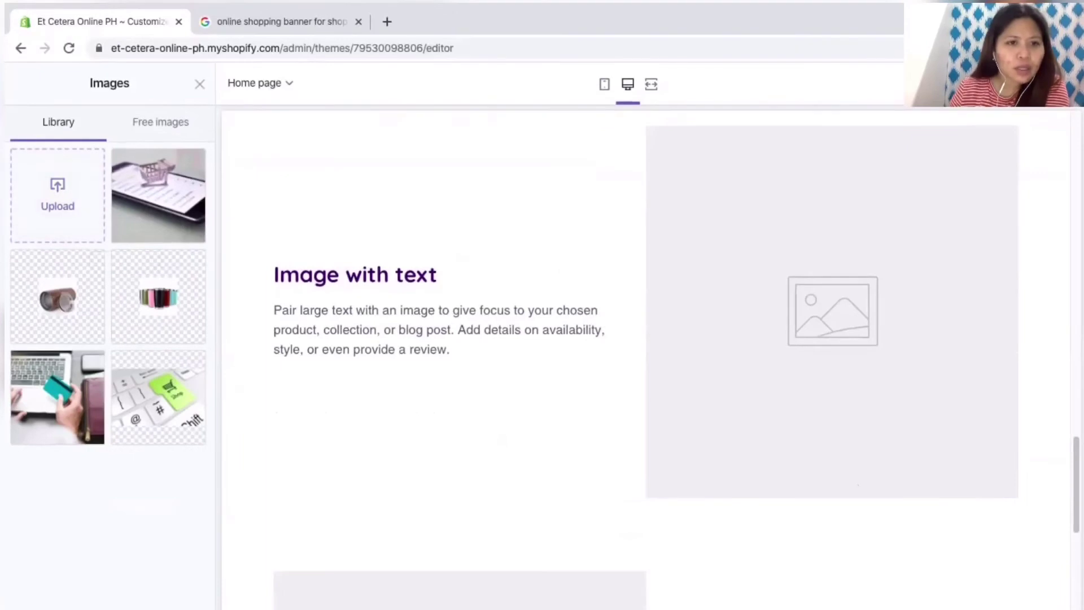
key("Escape")
Step: Set the first Image with text section's image to the green Shop keyboard photo
left_click(104, 241)
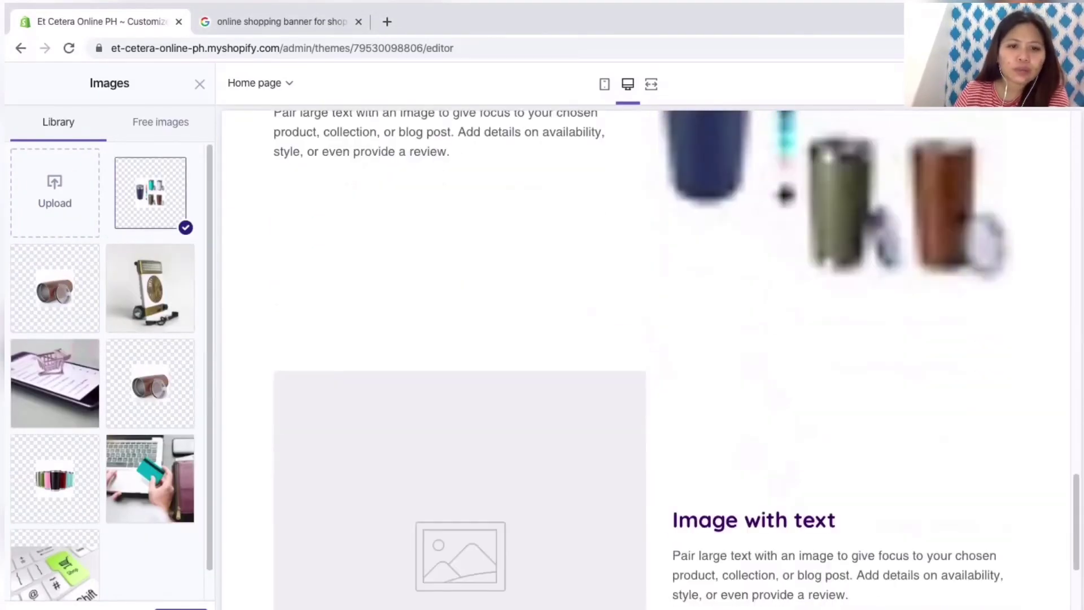
left_click(55, 479)
scroll(107, 373, "down", 1)
left_click(54, 534)
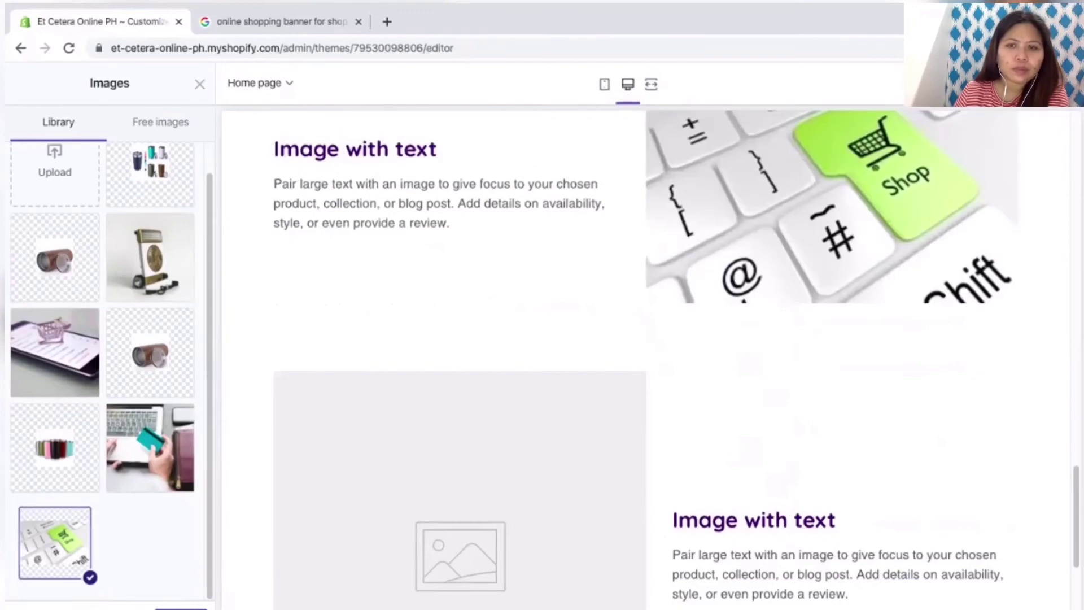
left_click(180, 607)
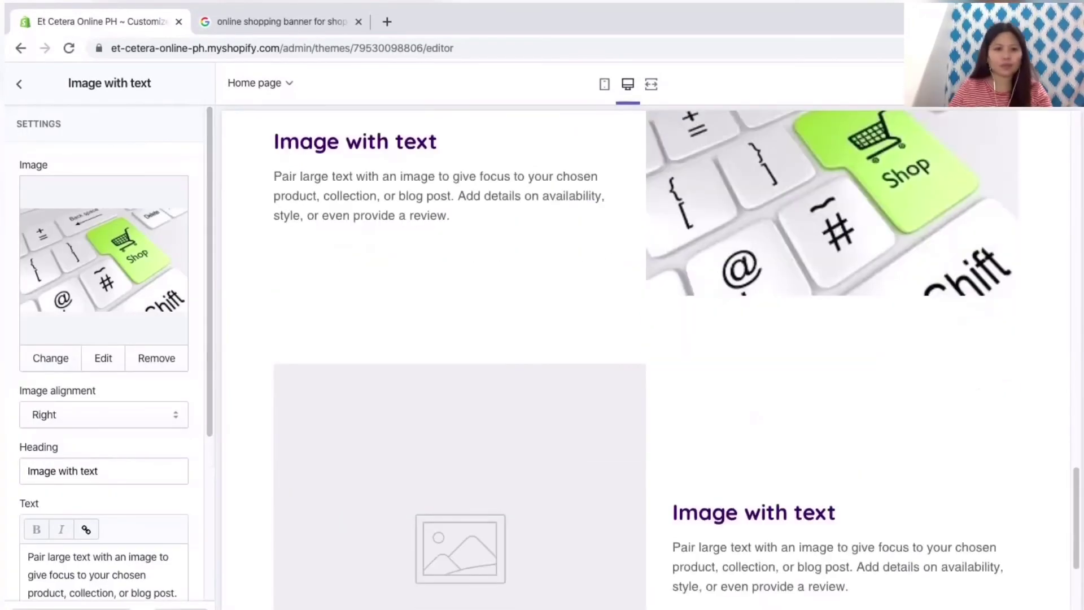
Step: Replace the sample paragraph with text beginning 'Shopping online has been very useful to many.'
scroll(104, 338, "down", 3)
key("ctrl+a")
type("Shopping online is")
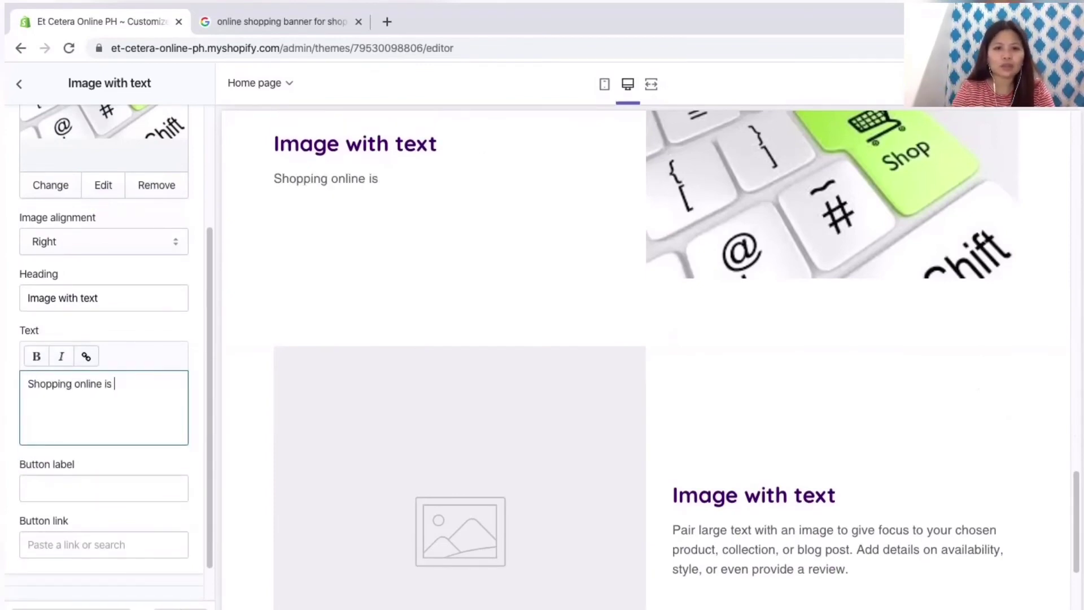
key("BackSpace")
key("BackSpace")
type("has n")
key("BackSpace")
key("BackSpace")
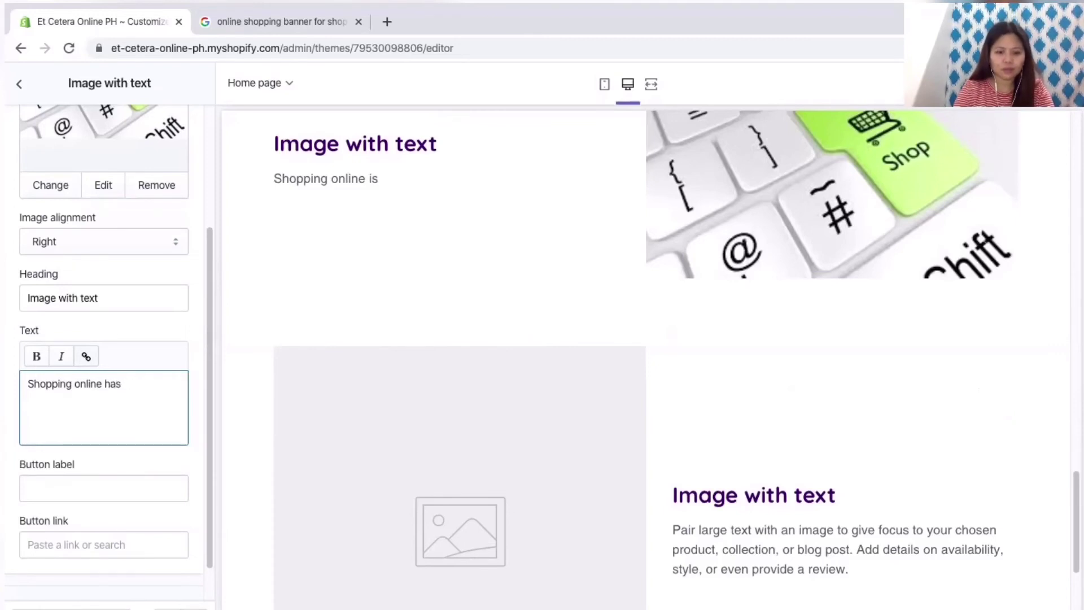
type("been very useful to many. Also ")
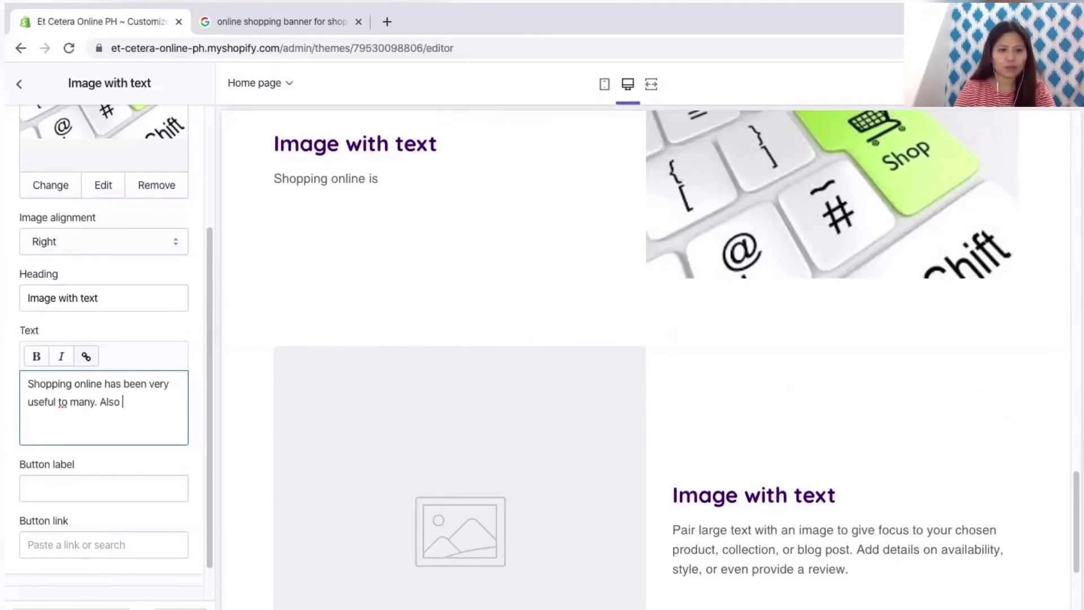
type("a lot of people p")
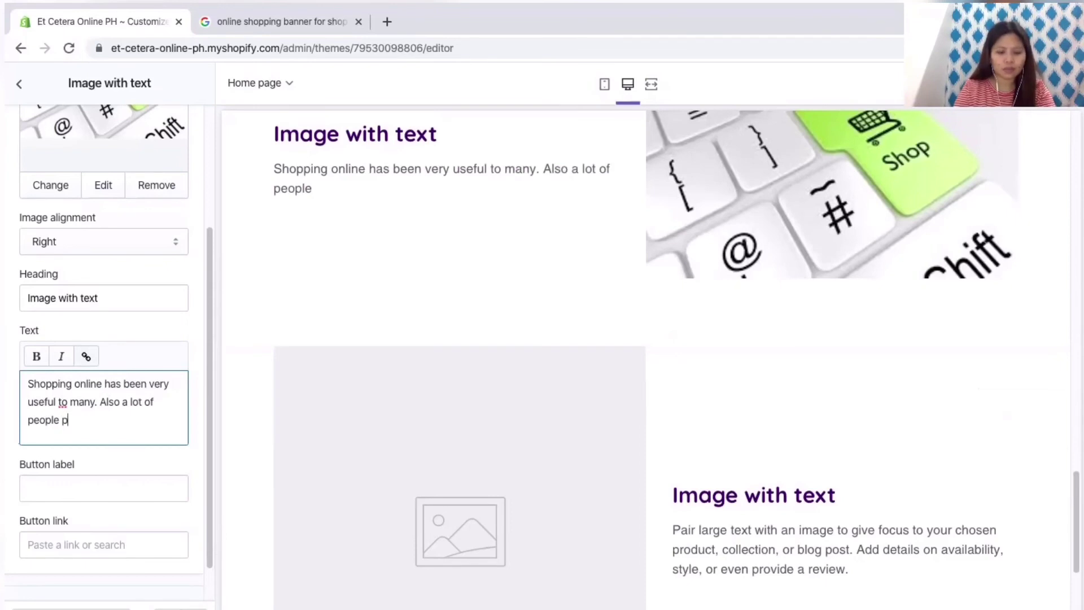
type("refers shopping online beca")
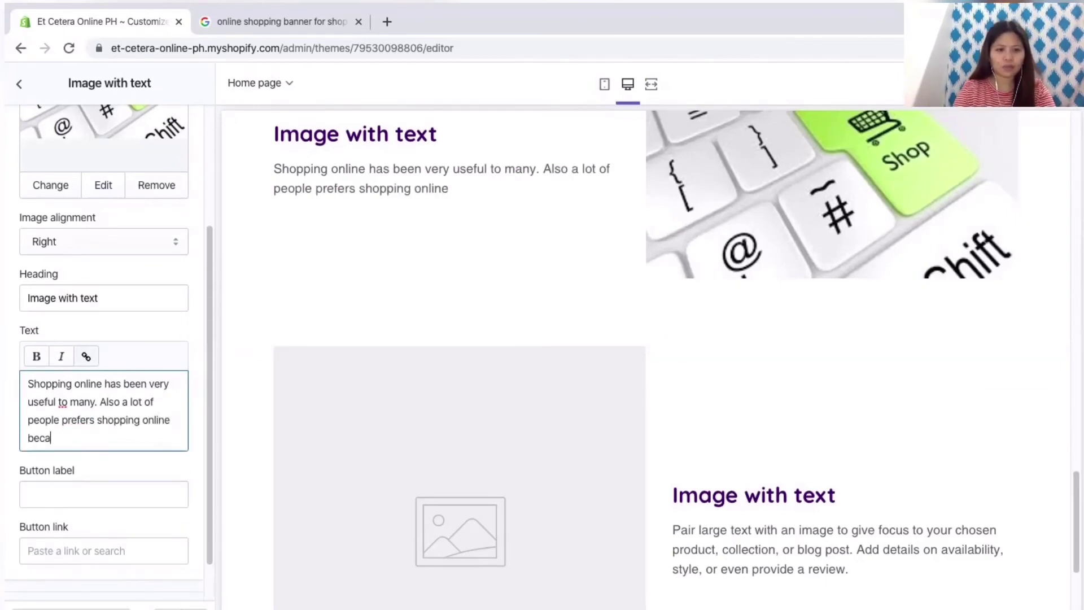
type("use it saves them time and effort. ")
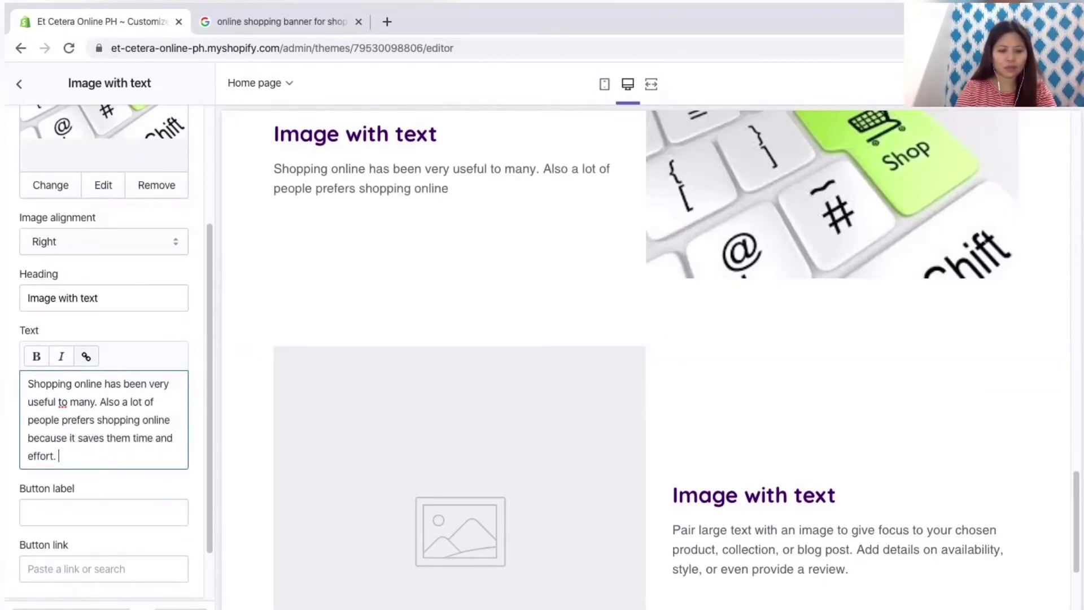
type("You just have ")
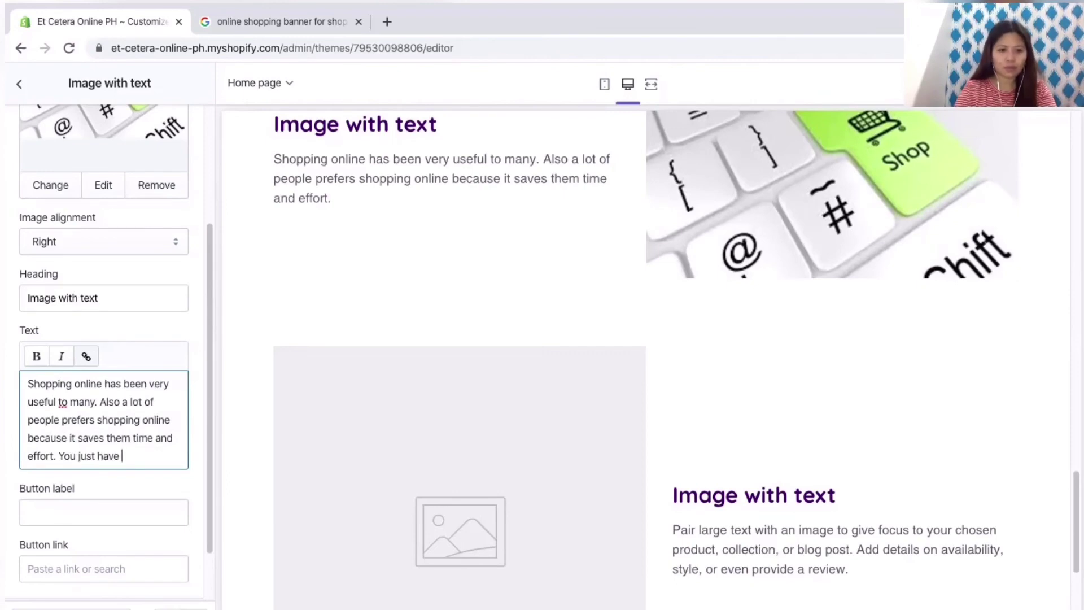
type("to choose the product")
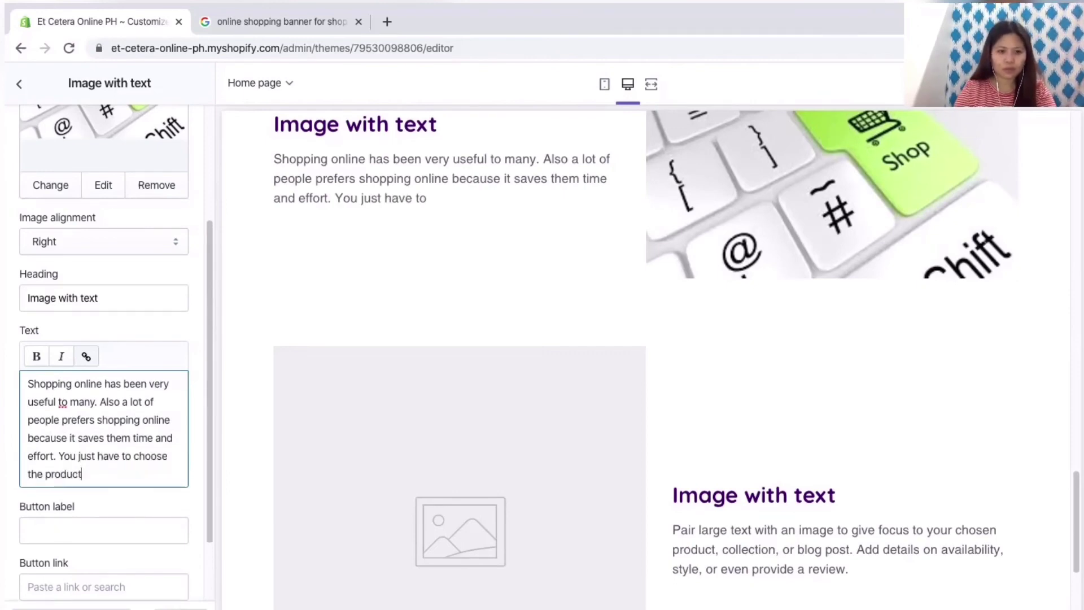
type(" you need to buy, check it on")
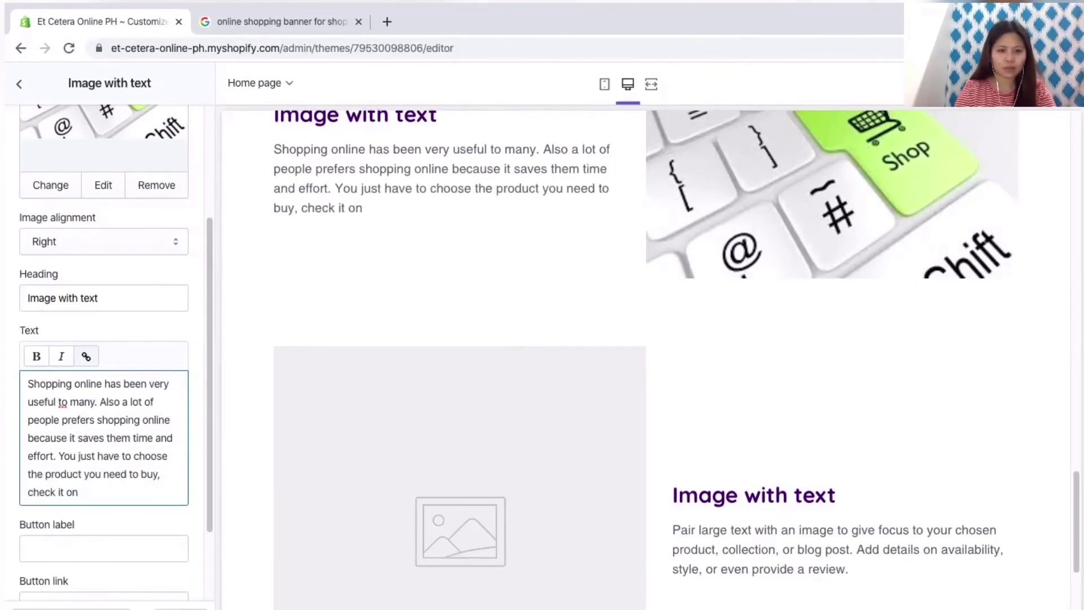
double_click(150, 456)
type("know")
Step: Finish the paragraph with buying, delivery waiting and 'You will receive it on your doorstep.'
left_click(50, 492)
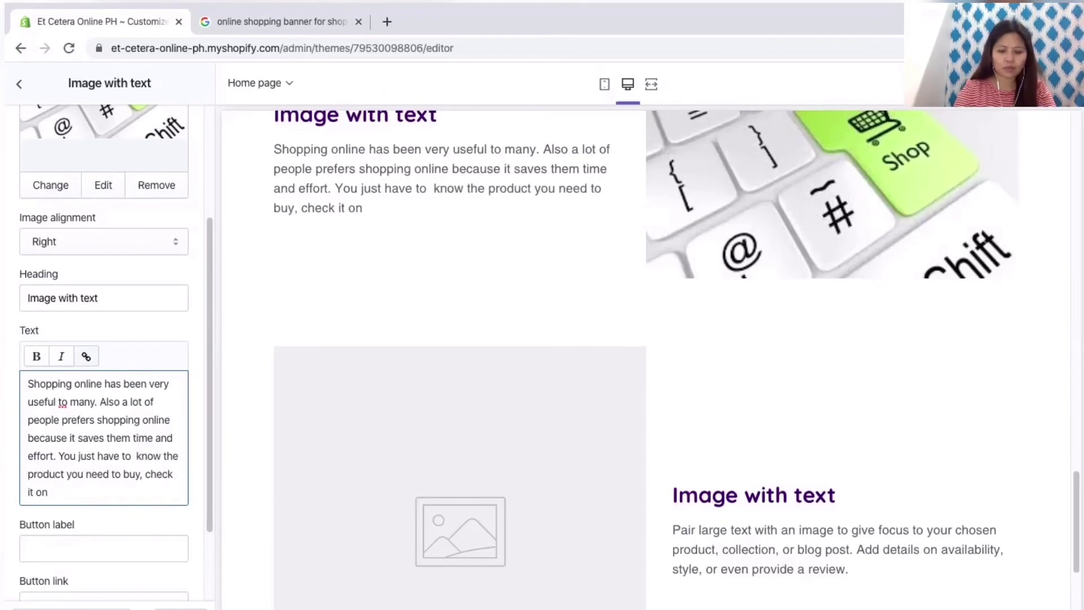
type("line nad")
key("BackSpace")
key("BackSpace")
key("BackSpace")
key("BackSpace")
type("and the acceptable price. Buy and pa")
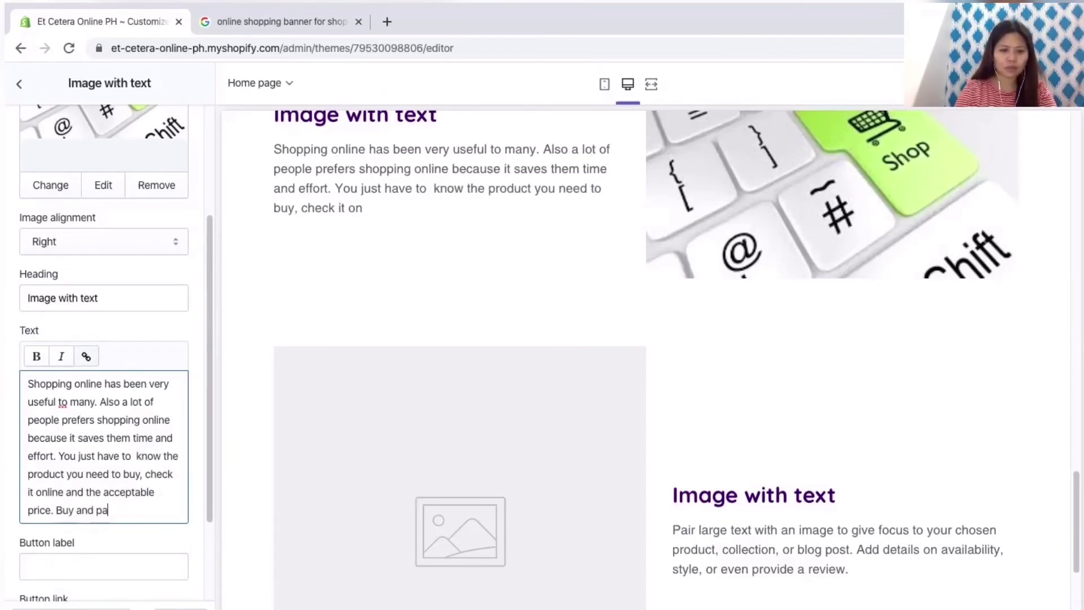
left_click(28, 383)
type("y it")
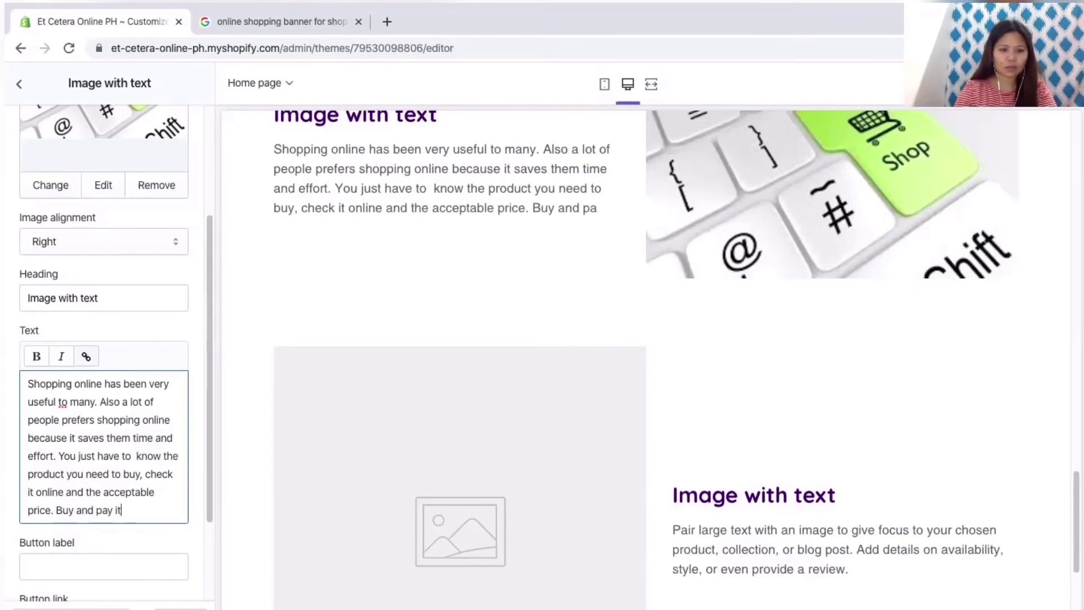
type(". Voila! You")
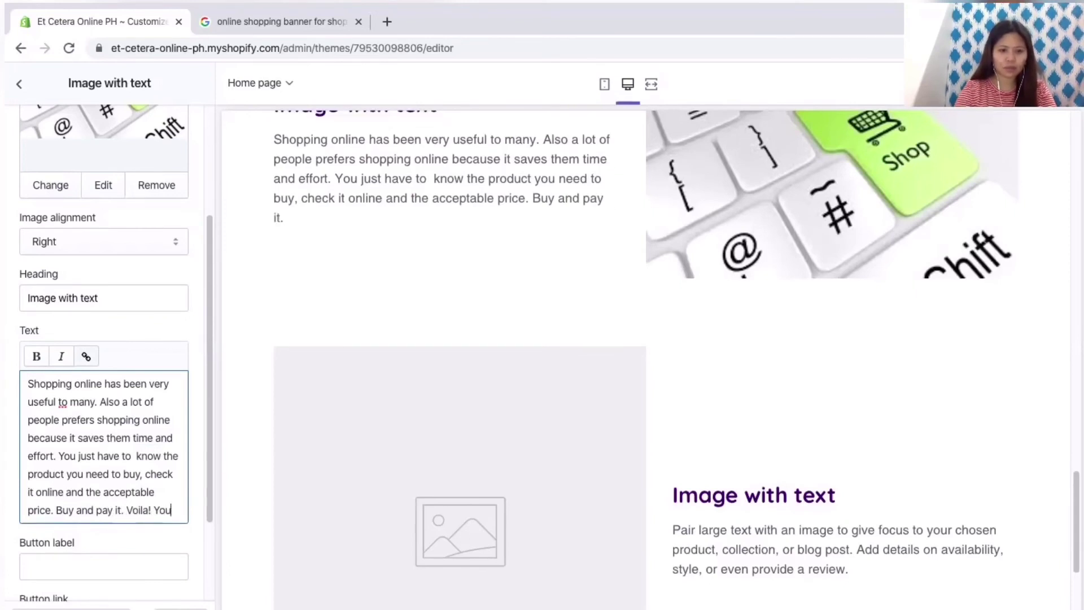
key("BackSpace")
key("BackSpace")
key("BackSpace")
type("Wait for it to be delive")
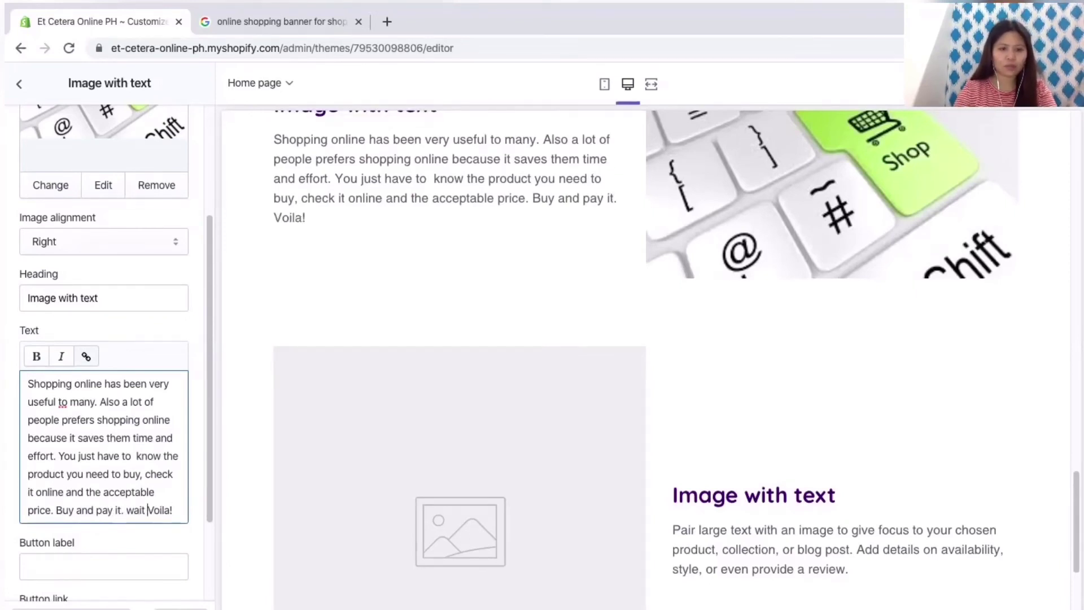
type("red and")
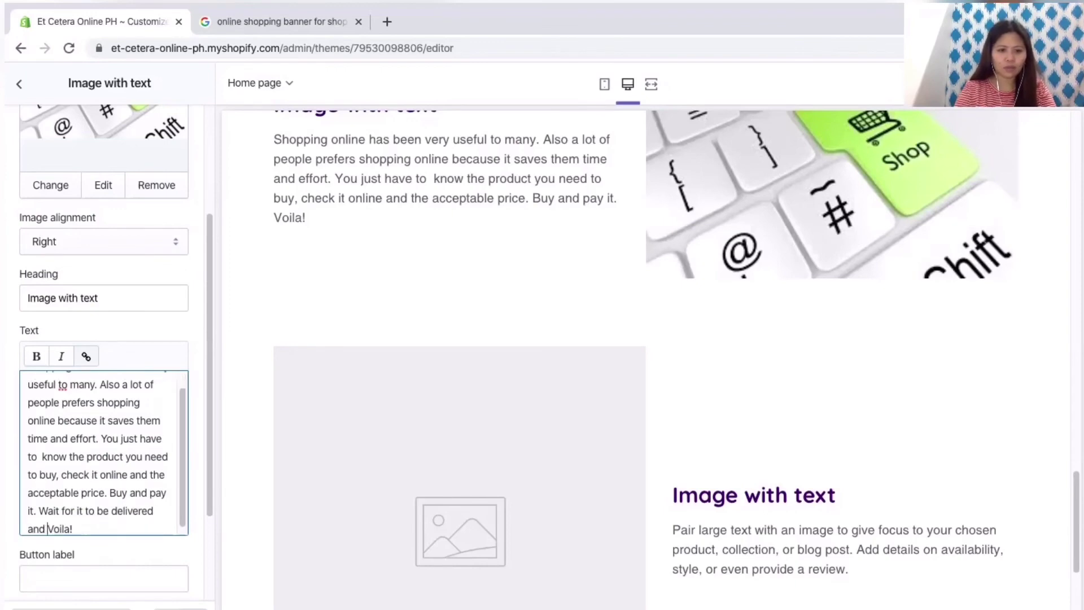
left_click(74, 529)
type("You will receive it on your doorstep.")
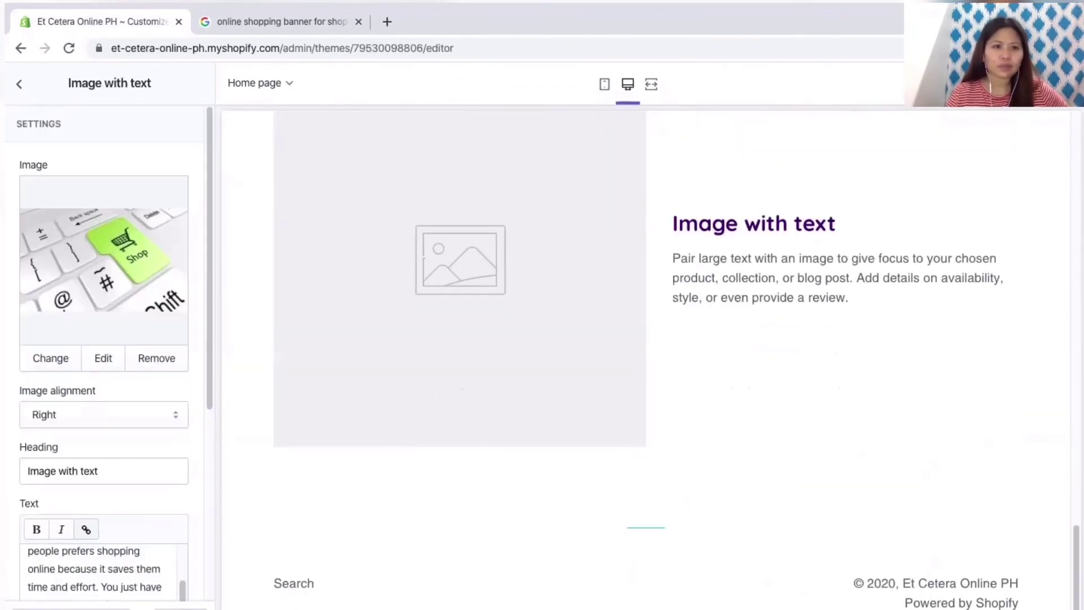
Step: Give the second Image with text section the solar fan photo
left_click(86, 409)
left_click(102, 242)
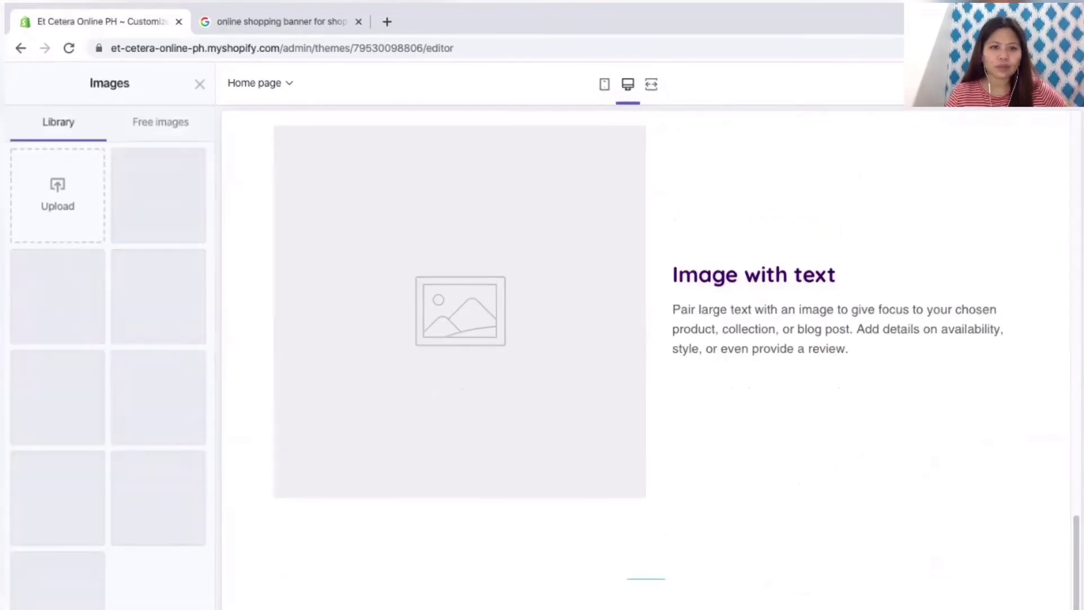
left_click(150, 289)
scroll(104, 339, "down", 2)
Step: Change the section heading to 'Mini Rechargeable Solar Mini Fan'
triple_click(104, 372)
type("Solar")
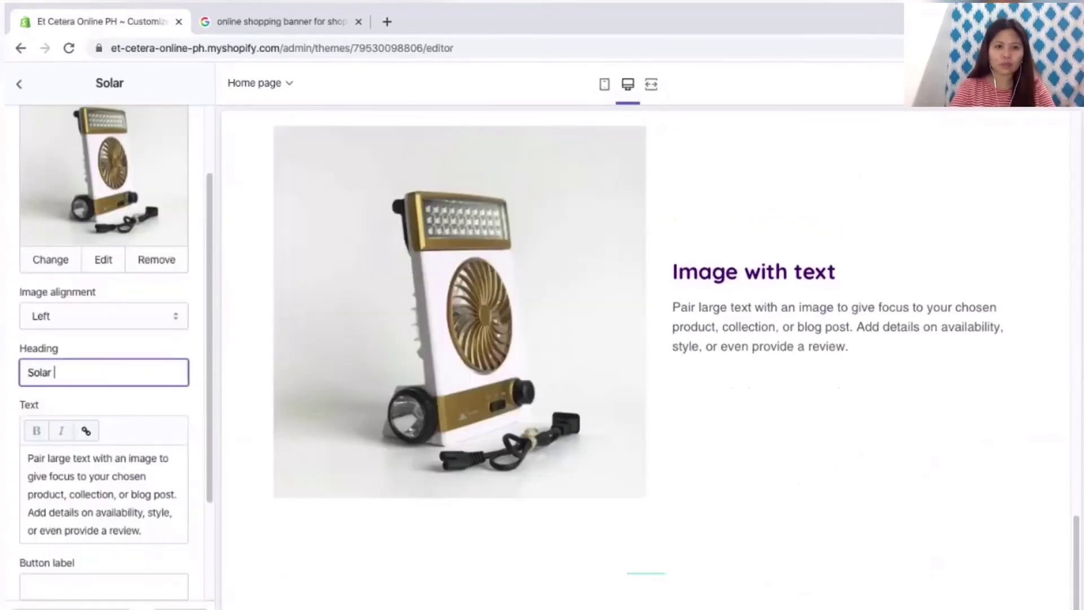
key("BackSpace")
key("BackSpace")
key("BackSpace")
key("BackSpace")
key("BackSpace")
key("BackSpace")
type("Mini Rechargeablke")
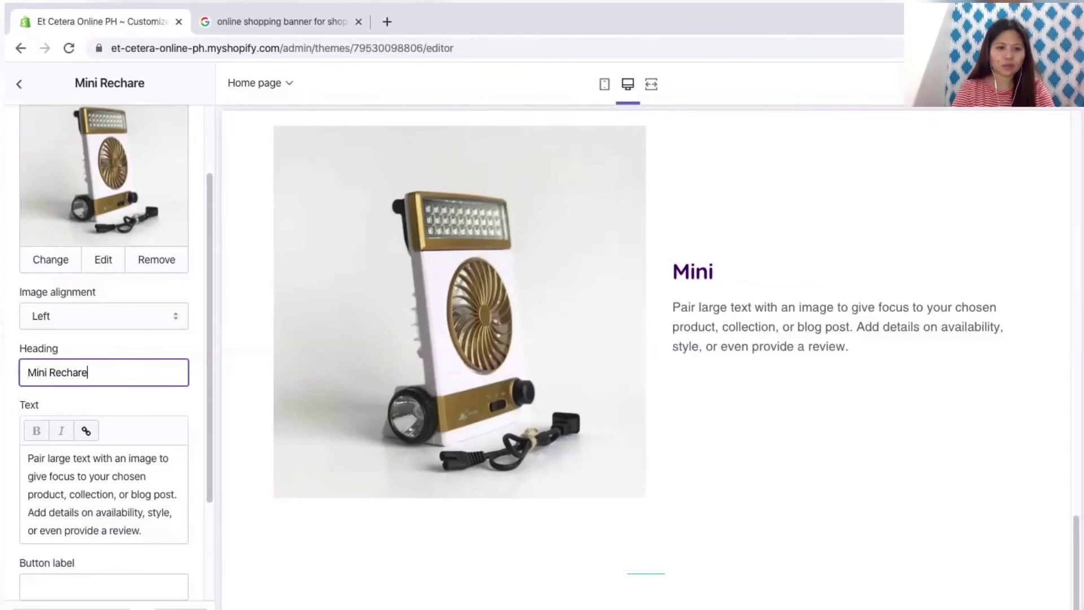
key("BackSpace")
key("BackSpace")
type("e Solar Mini Fan")
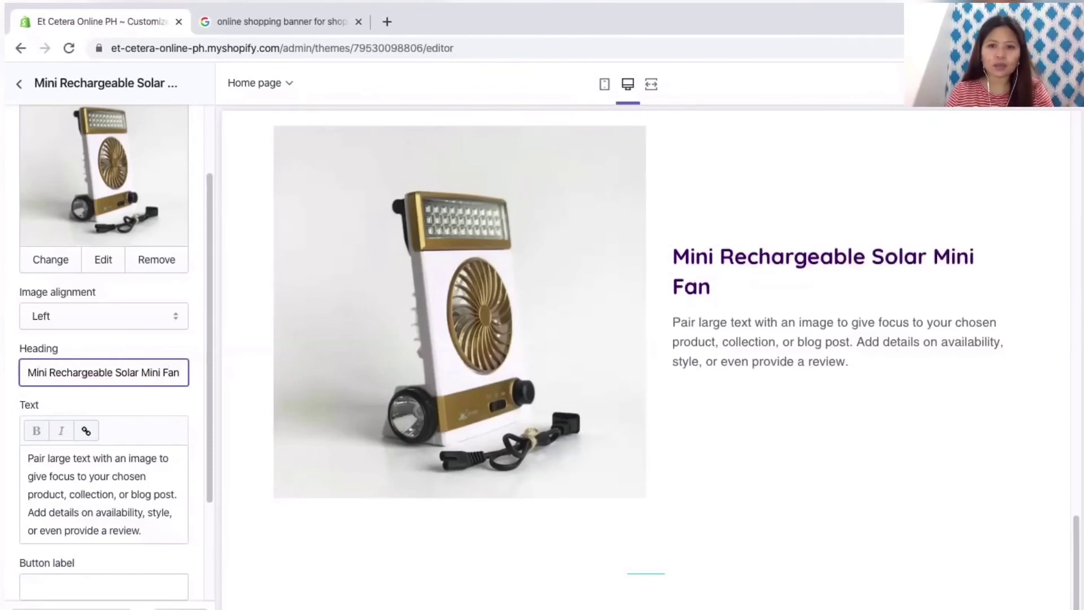
Step: Replace the paragraph with a description of the fan for daily, travel and indoor use
scroll(104, 350, "down", 1)
triple_click(104, 486)
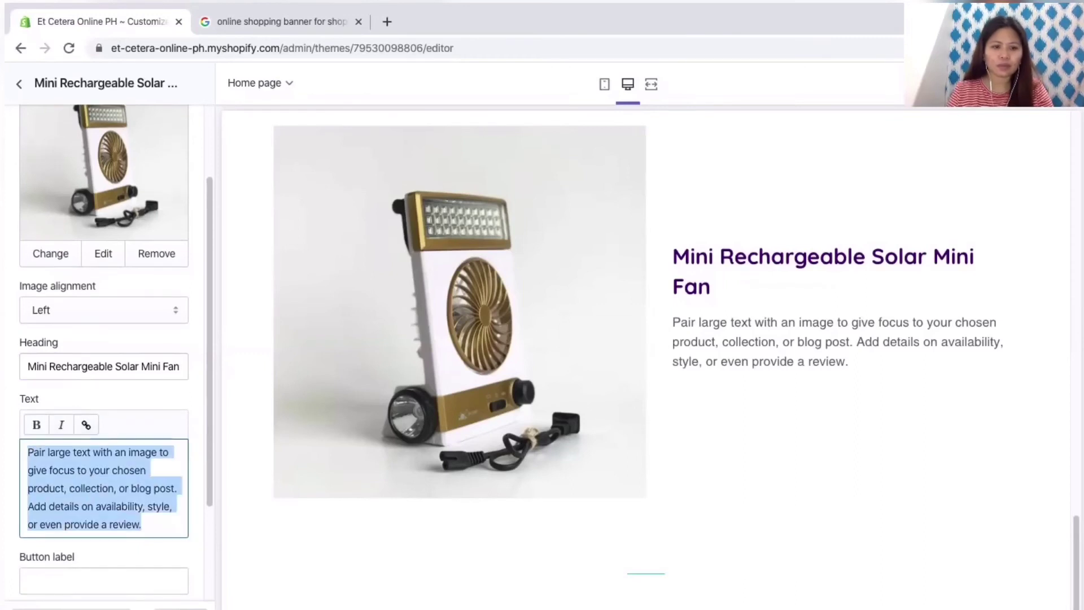
type("Perfect for you daily us")
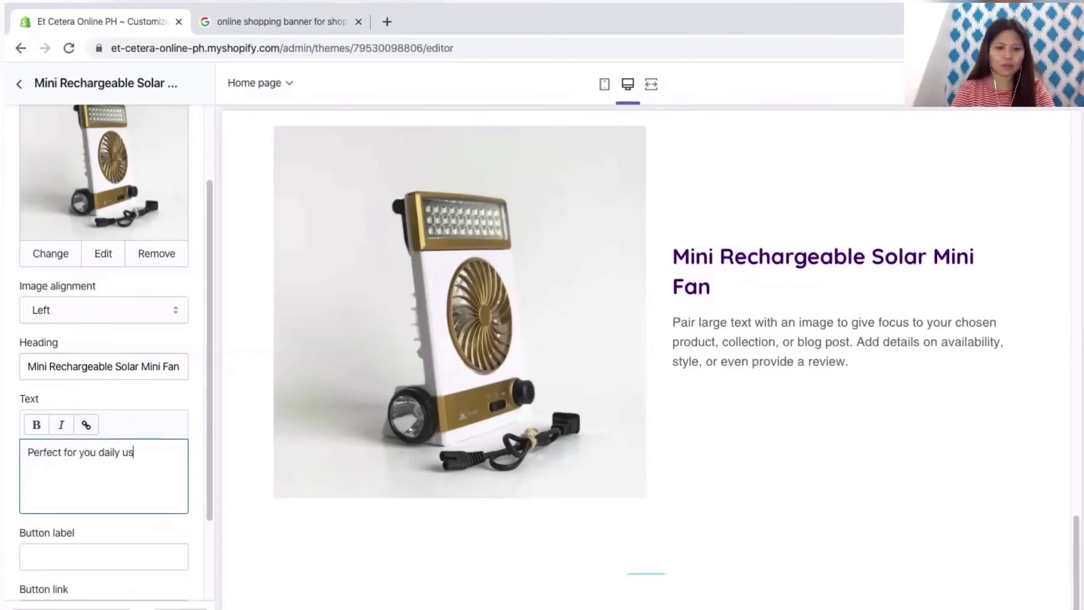
type("e. It can be carried when travelling and use it")
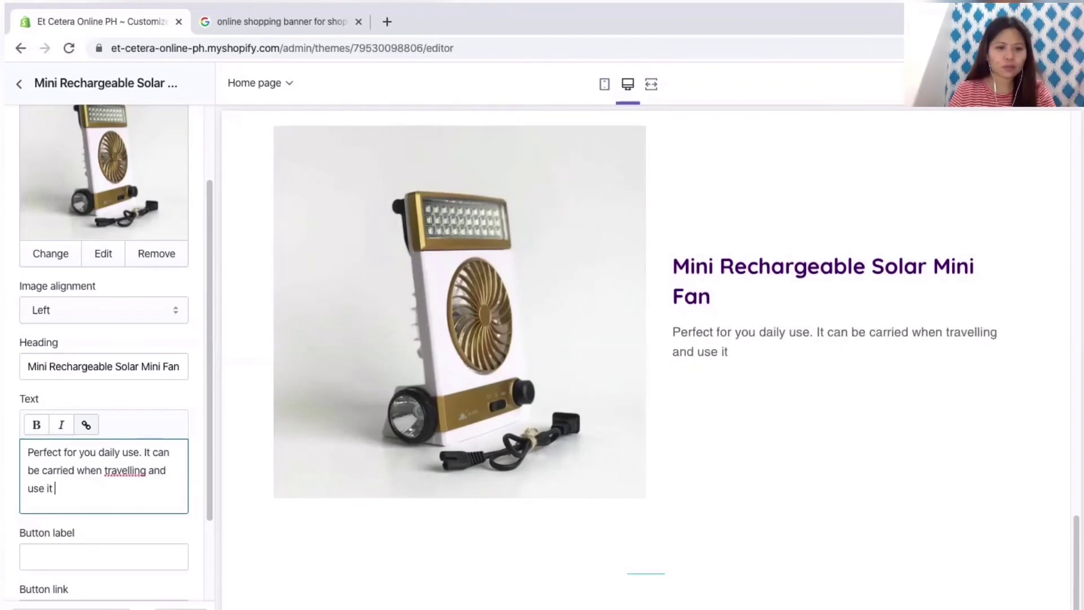
right_click(113, 470)
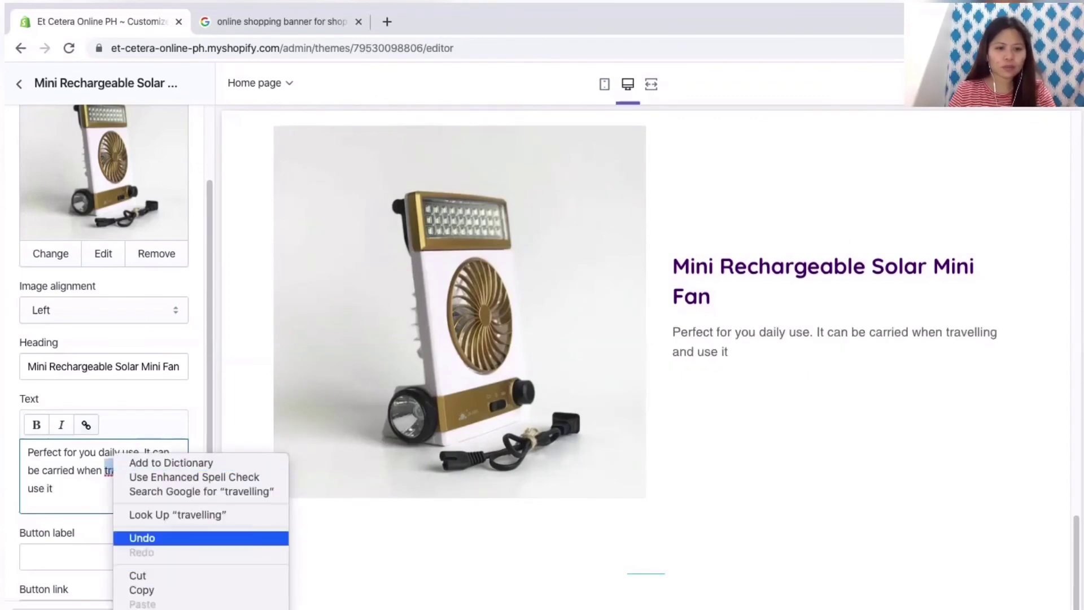
key("Escape")
left_click(130, 470)
key("BackSpace")
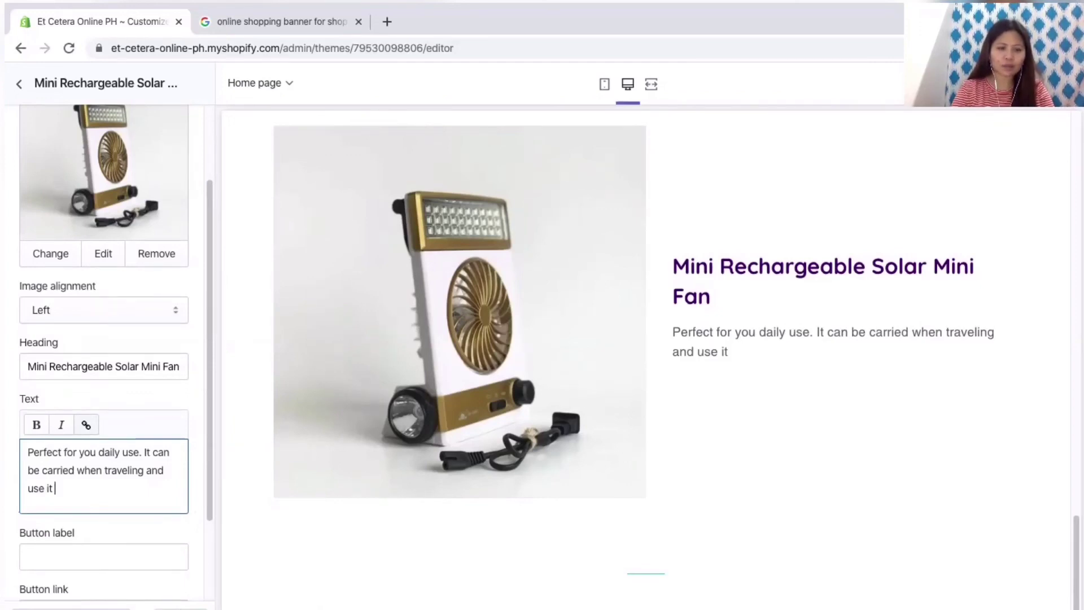
type("indoors as well.")
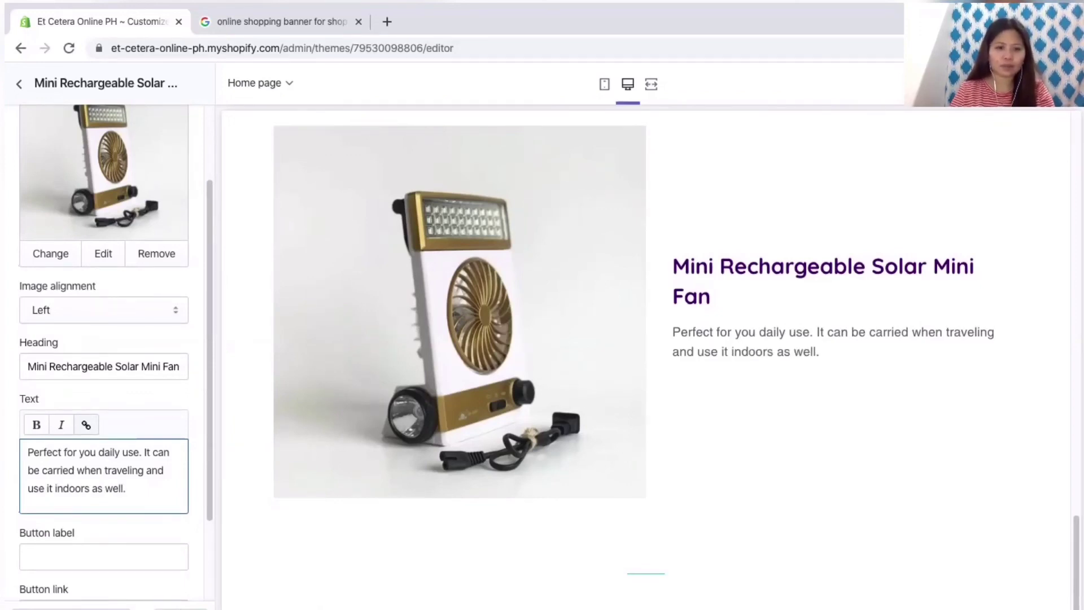
scroll(104, 350, "down", 2)
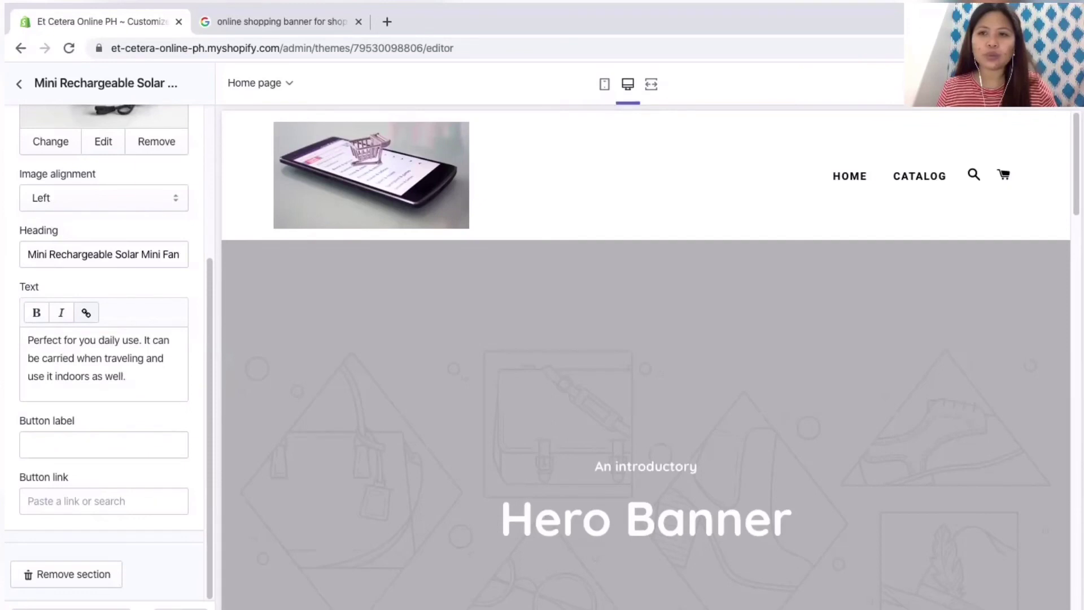
left_click(604, 84)
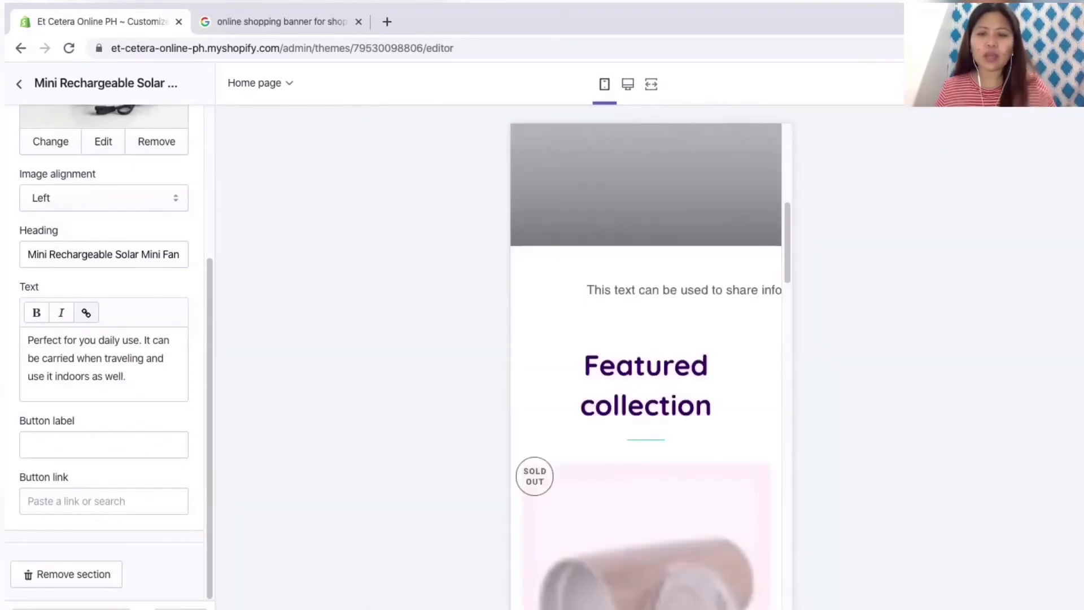
scroll(646, 367, "down", 5)
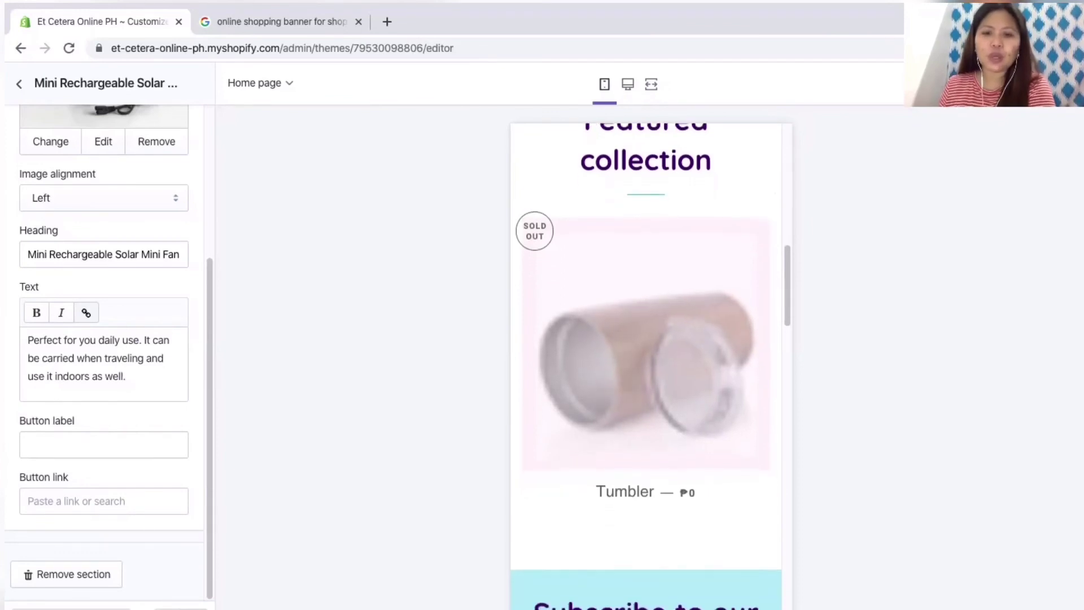
scroll(646, 367, "down", 10)
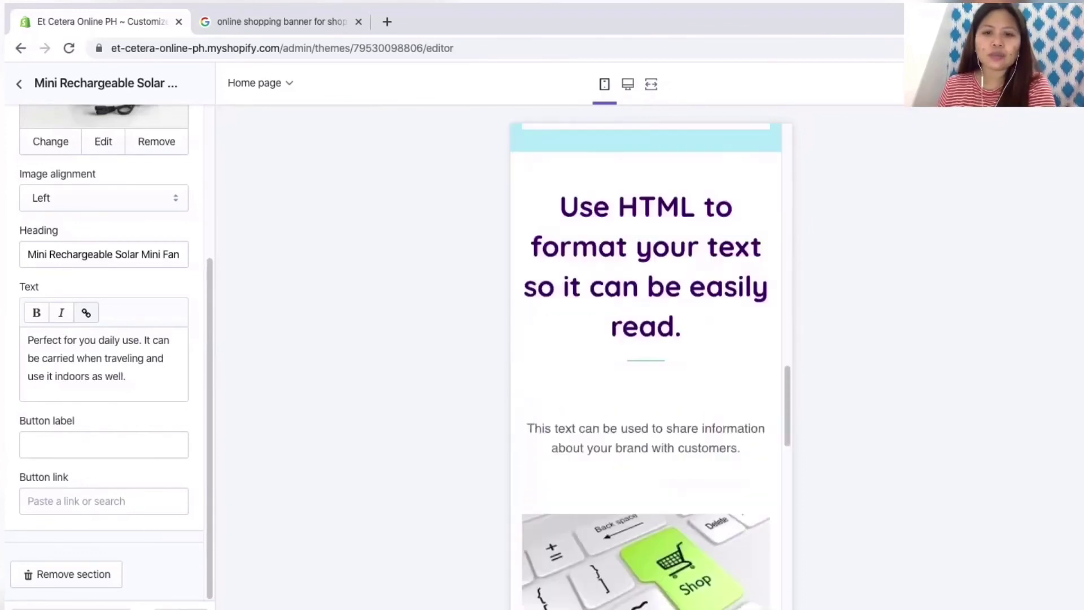
scroll(646, 367, "down", 5)
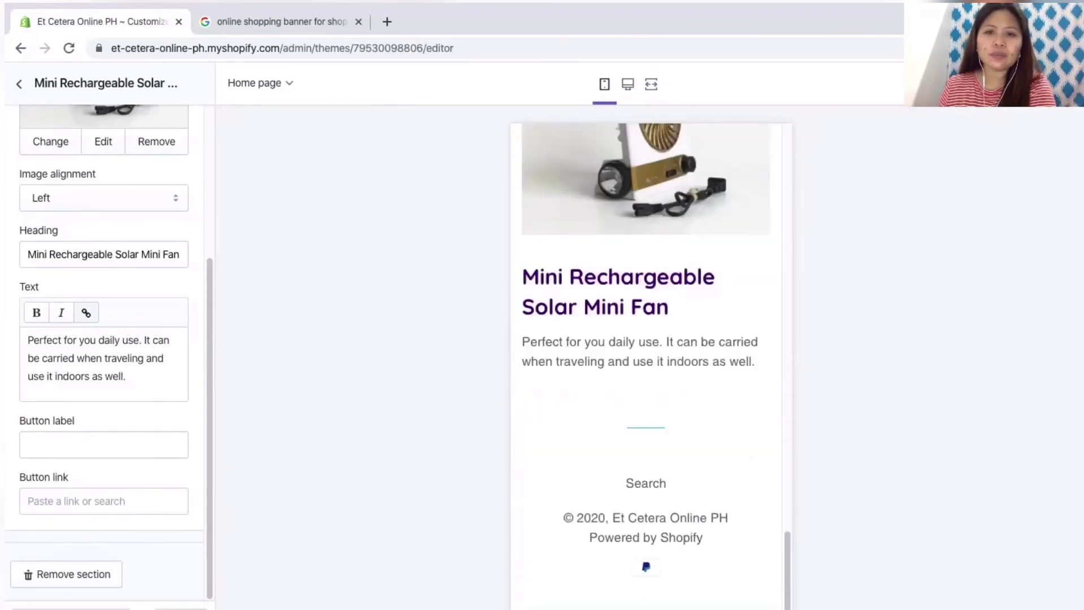
left_click(628, 84)
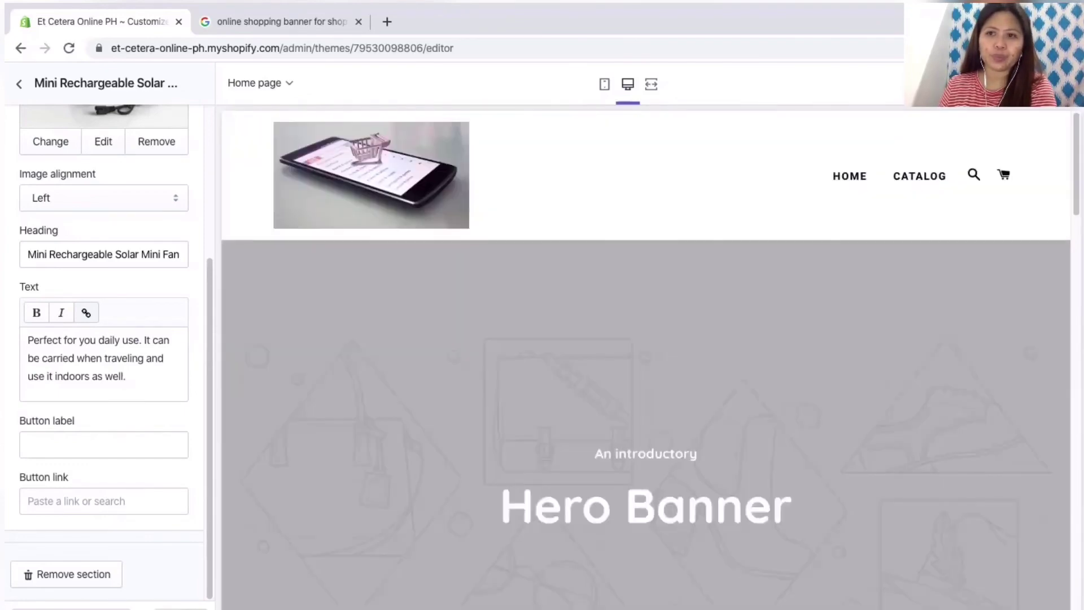
Step: Publish the Brooklyn theme, confirming in the Publish Brooklyn dialog
left_click(1050, 83)
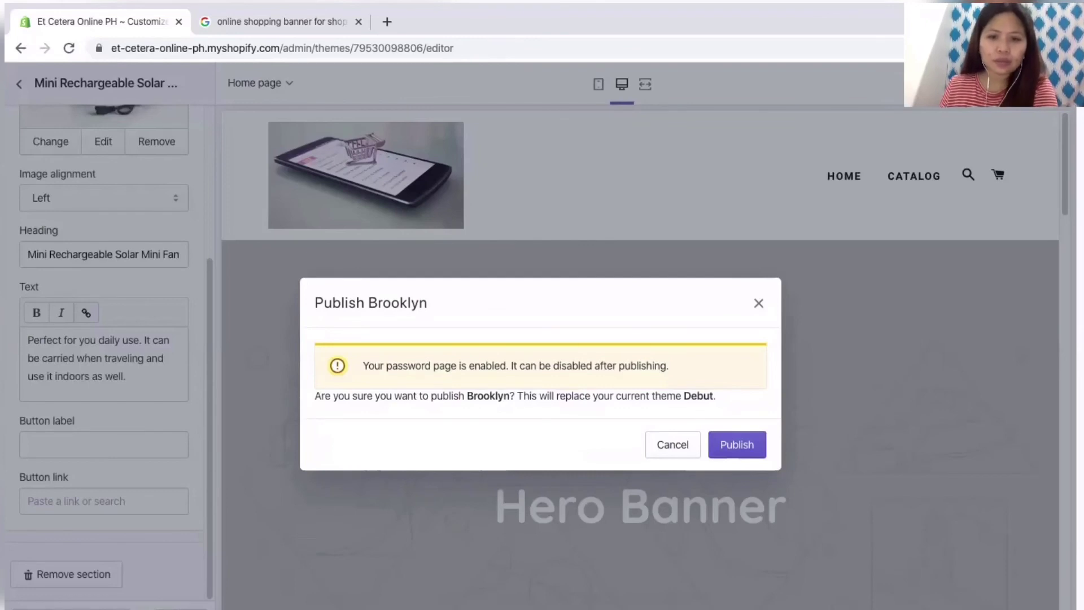
key("Return")
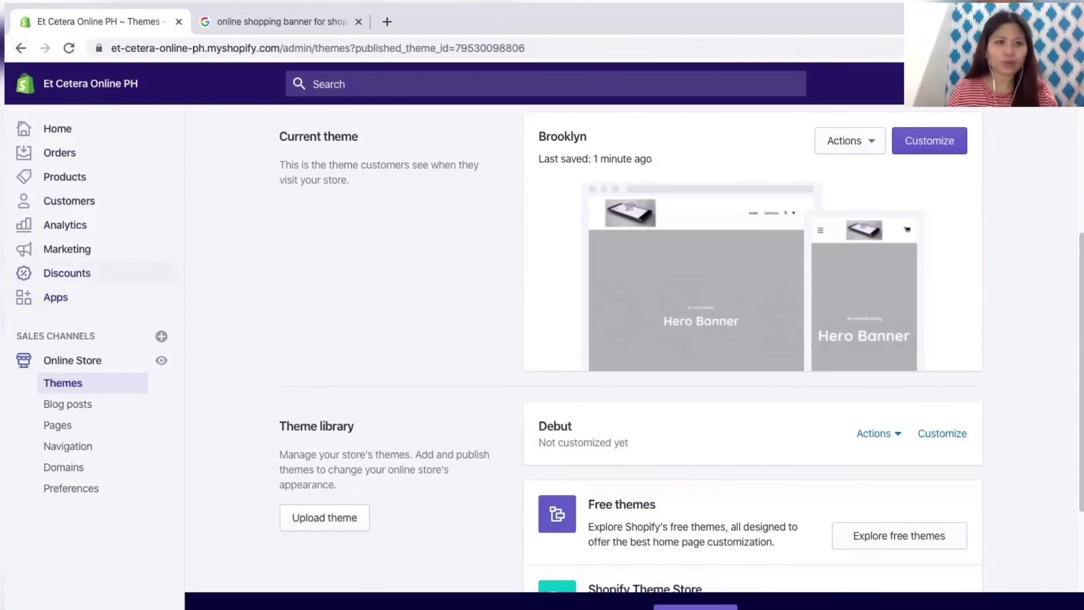
Step: Go through Orders to the Products list showing the Tumbler product
scroll(631, 339, "down", 5)
scroll(631, 338, "down", 6)
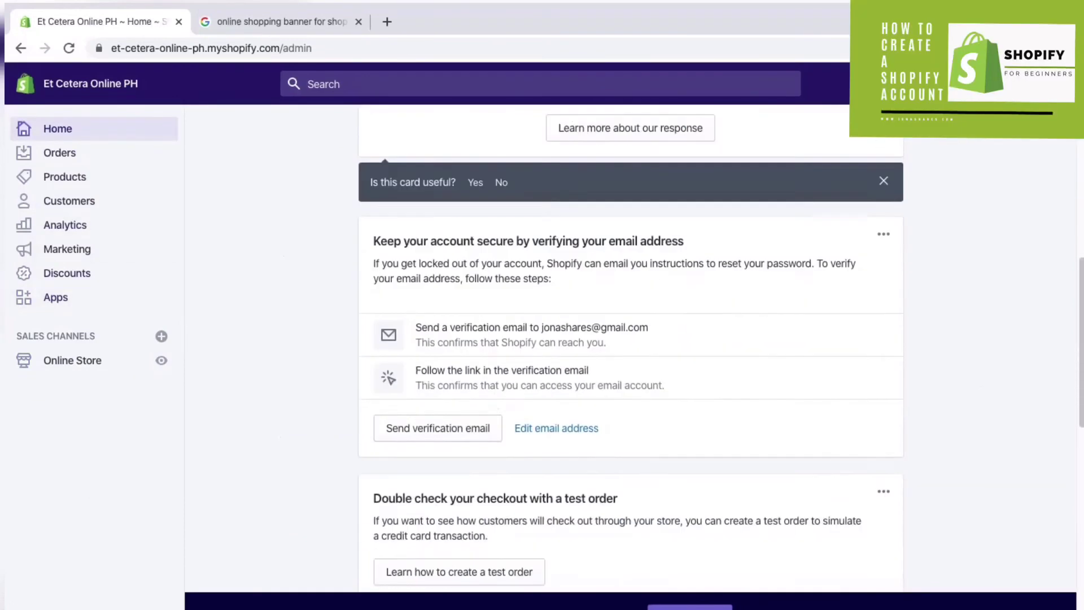
left_click(59, 152)
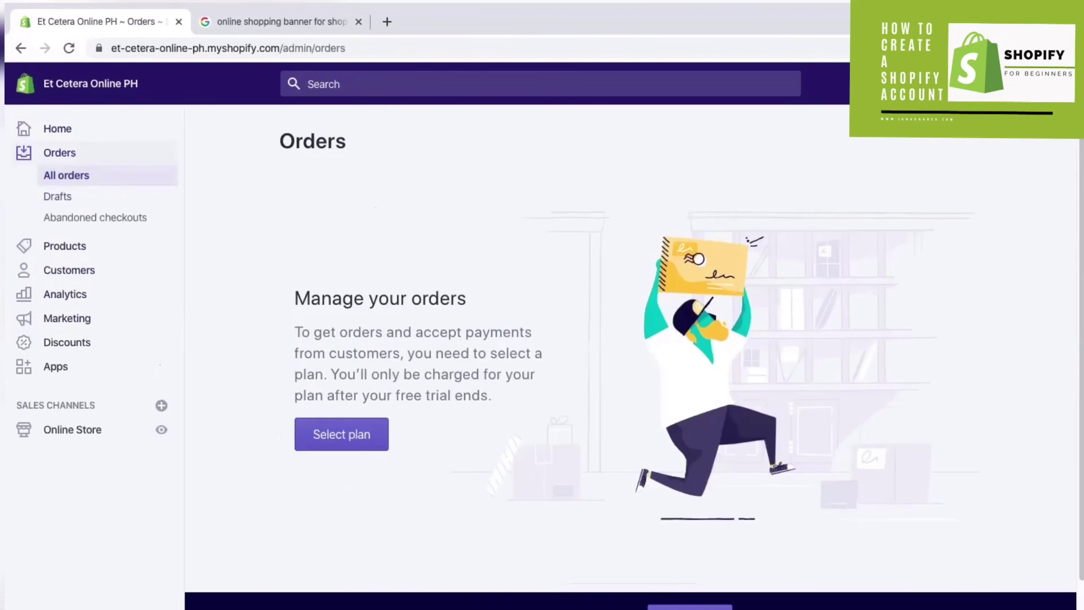
left_click(64, 246)
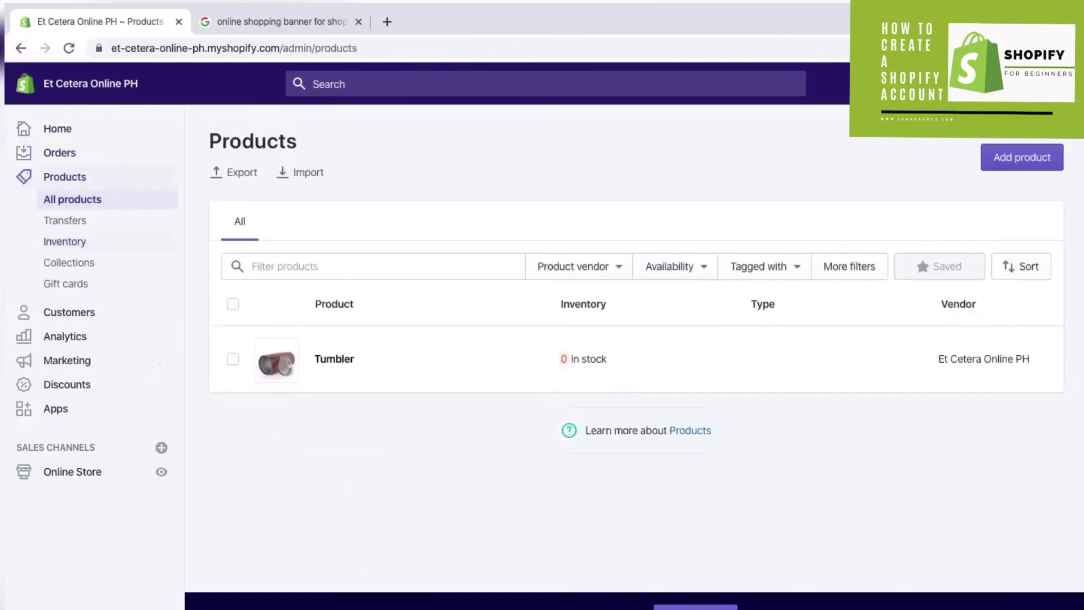